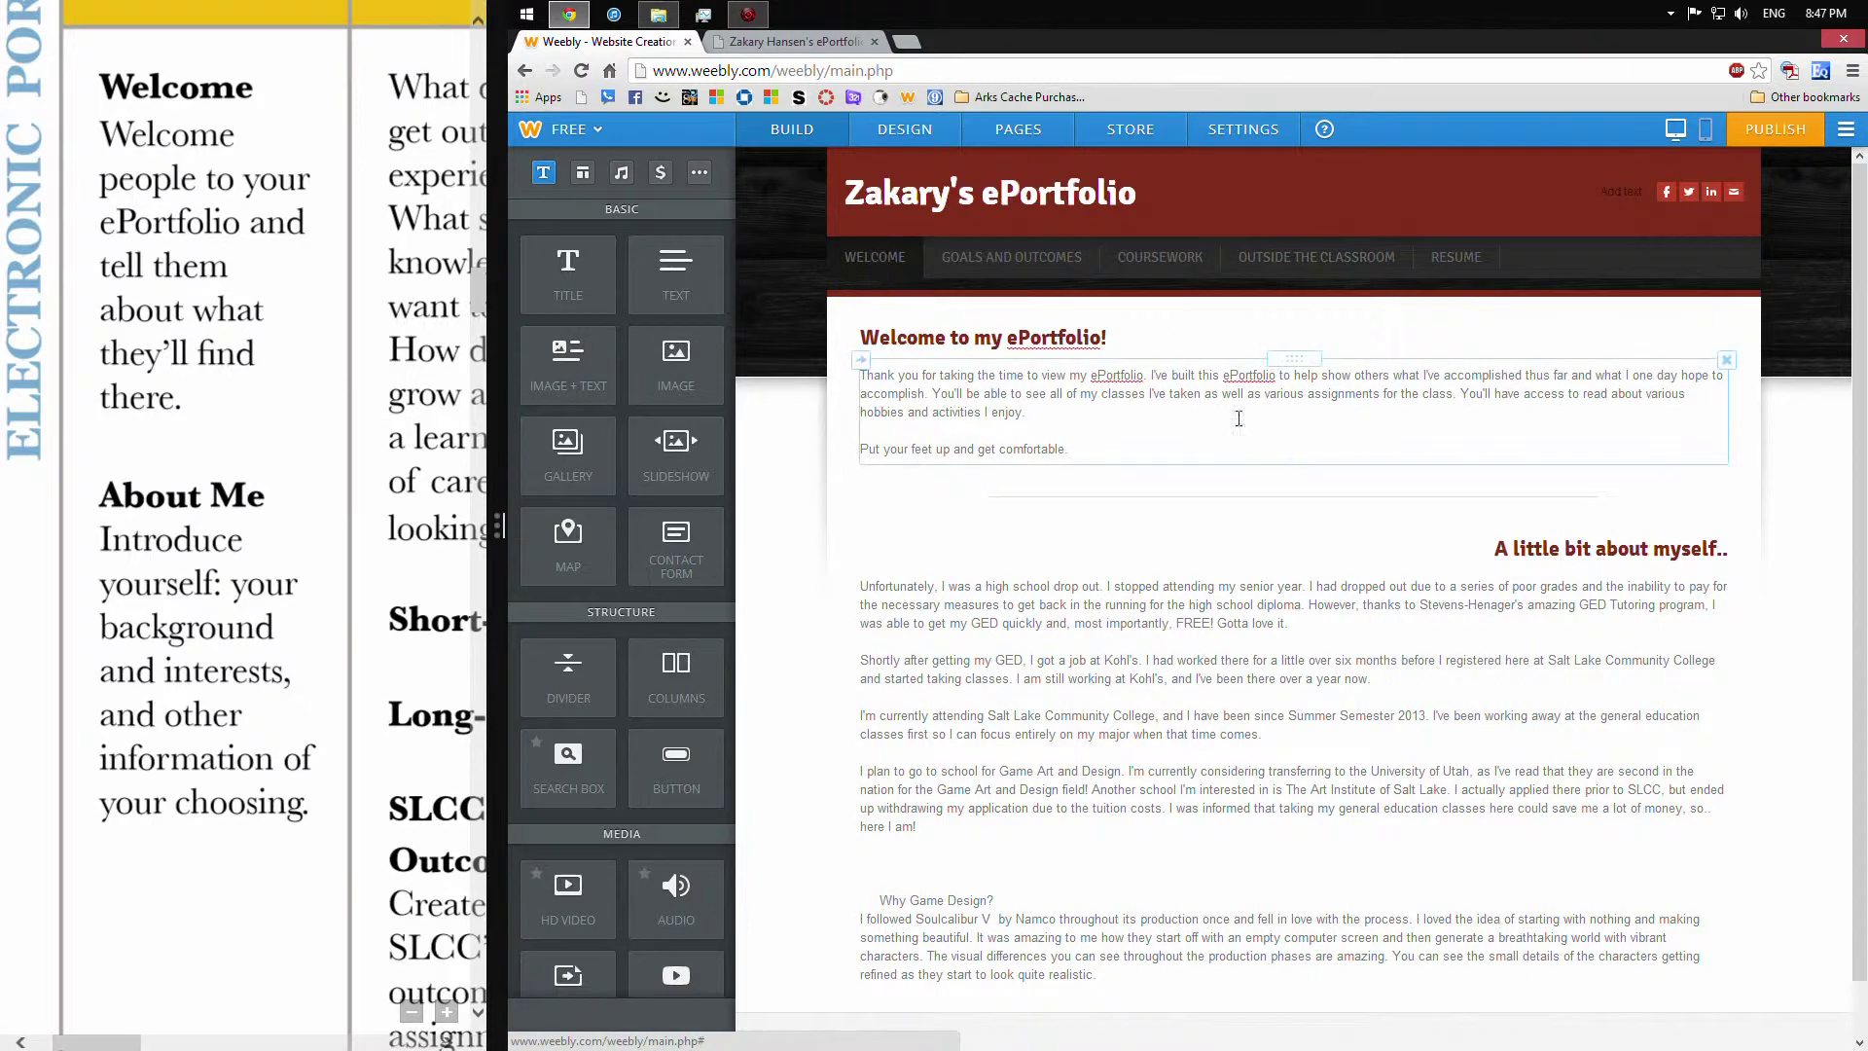
Open the Goals and Outcomes page of the ePortfolio for editing
scroll(987, 624, down, 1)
scroll(1006, 636, up, 1)
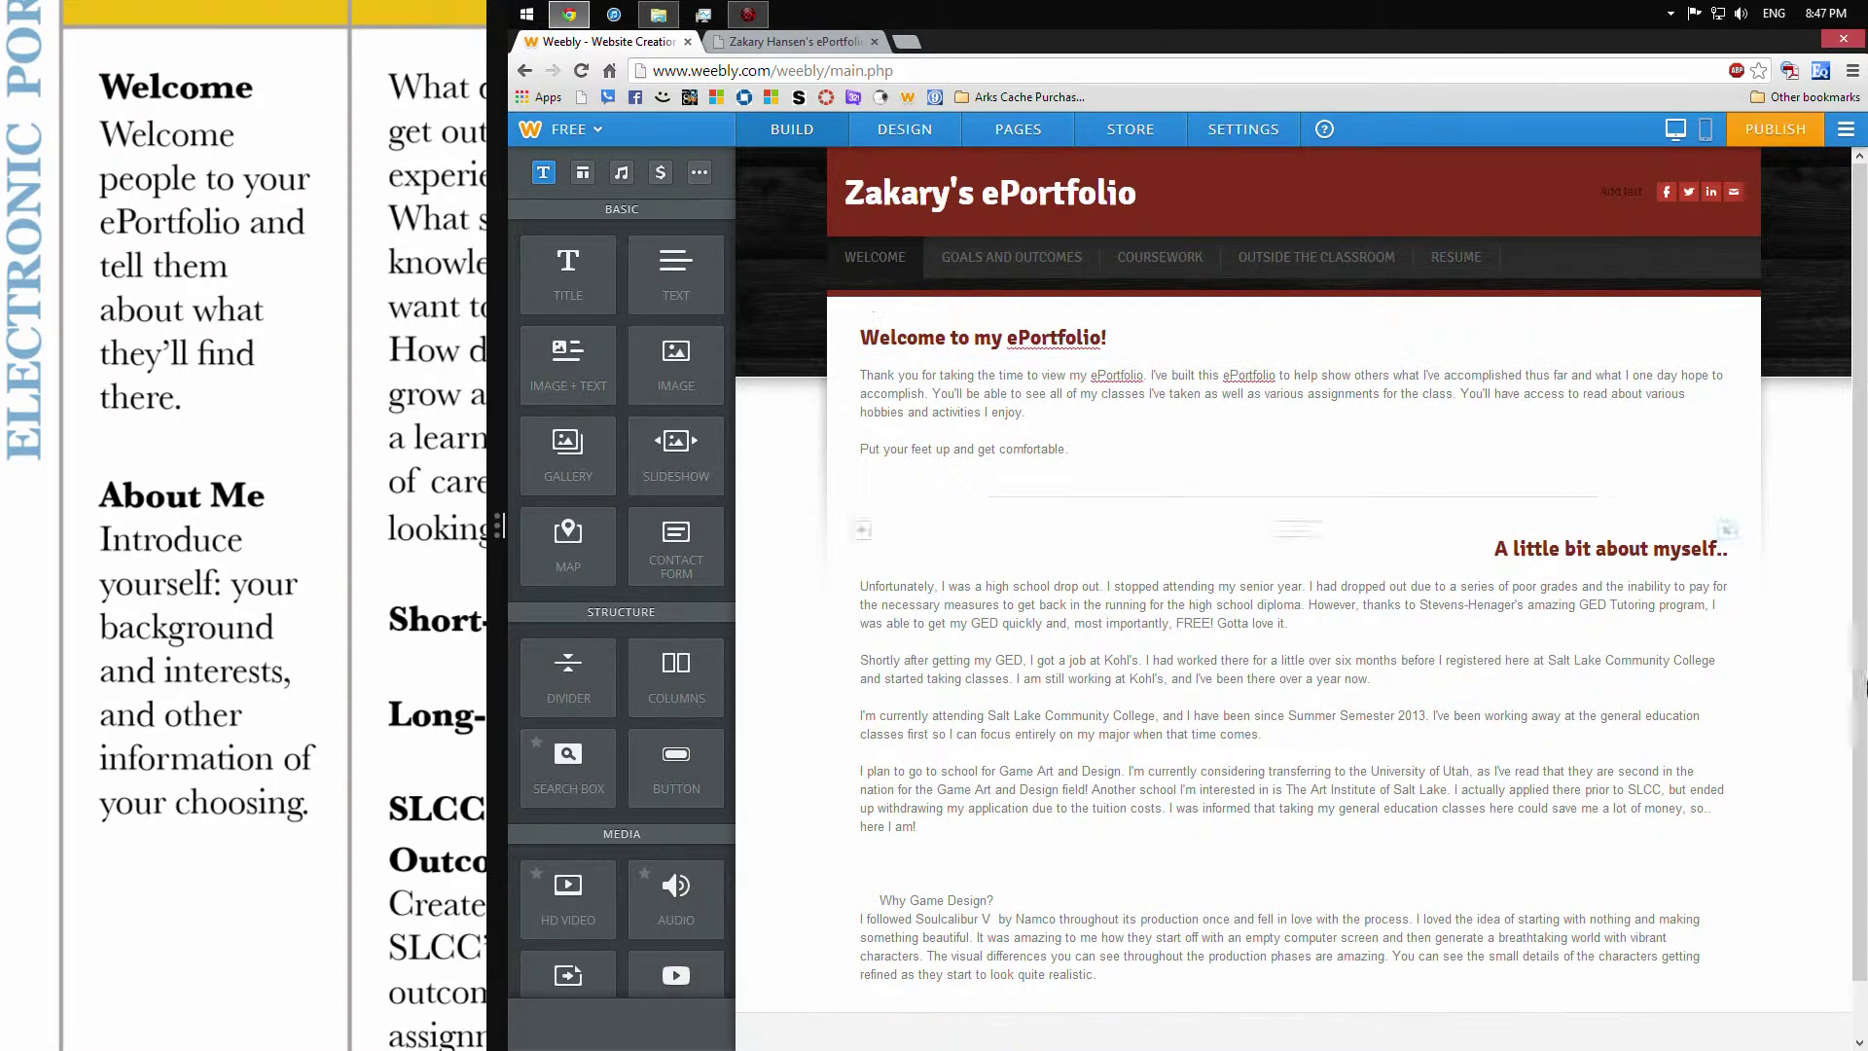
click(1015, 275)
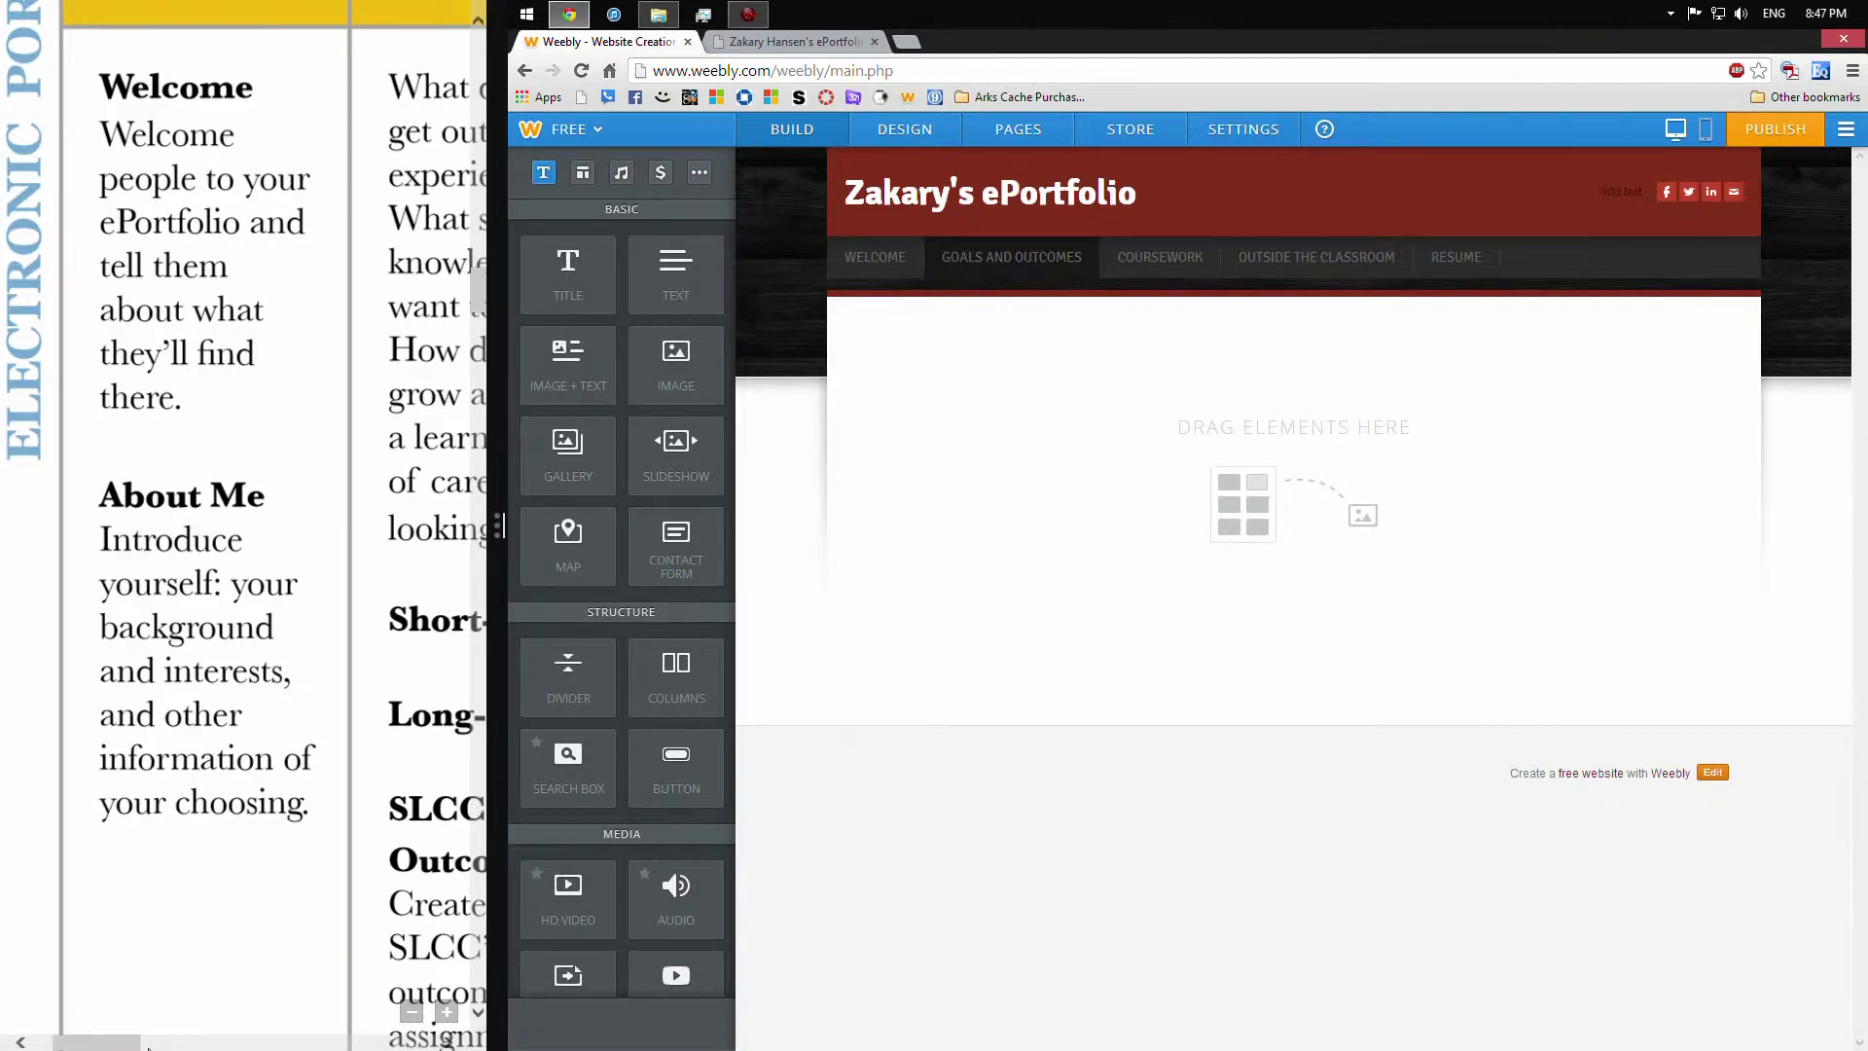
Examine the Goals & Outcomes column of the electronic portfolio guide, down through the SLCC's Learning Outcomes entry
drag(119, 1043, 175, 1046)
scroll(315, 861, up, 2)
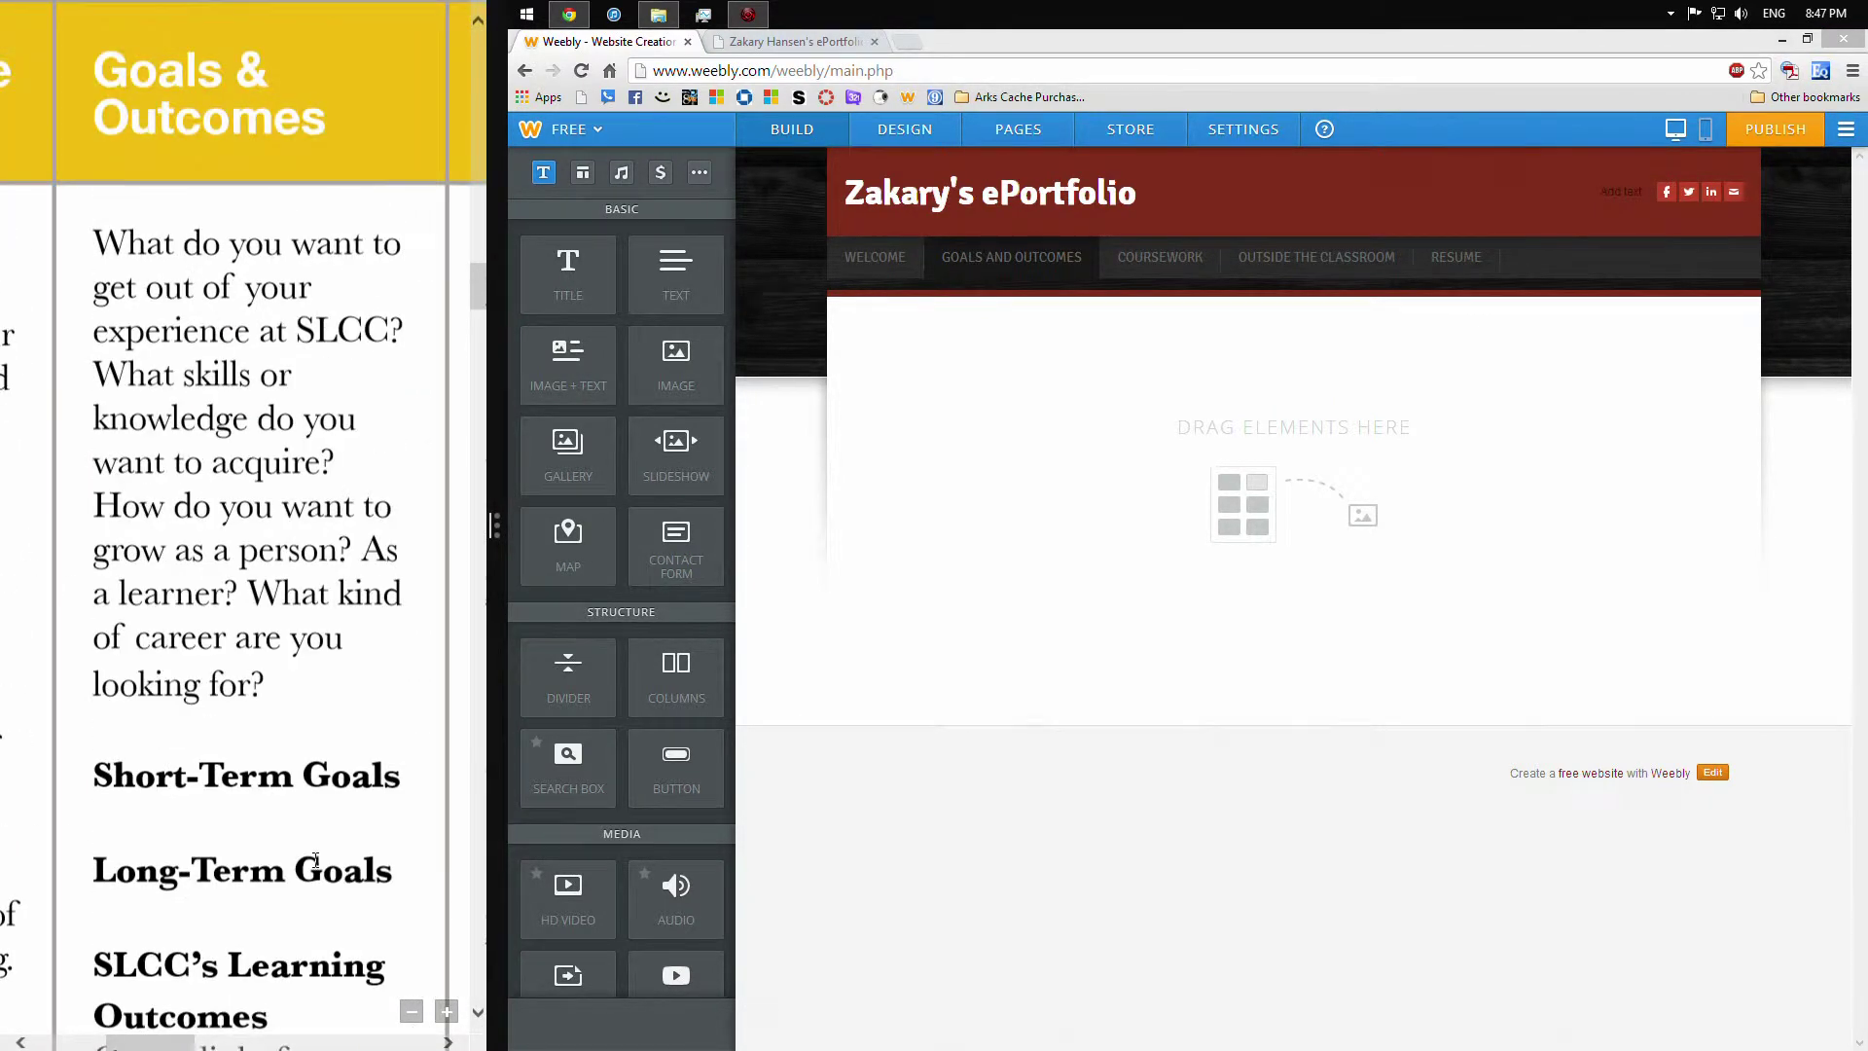
scroll(314, 861, down, 4)
scroll(314, 861, up, 2)
click(412, 1012)
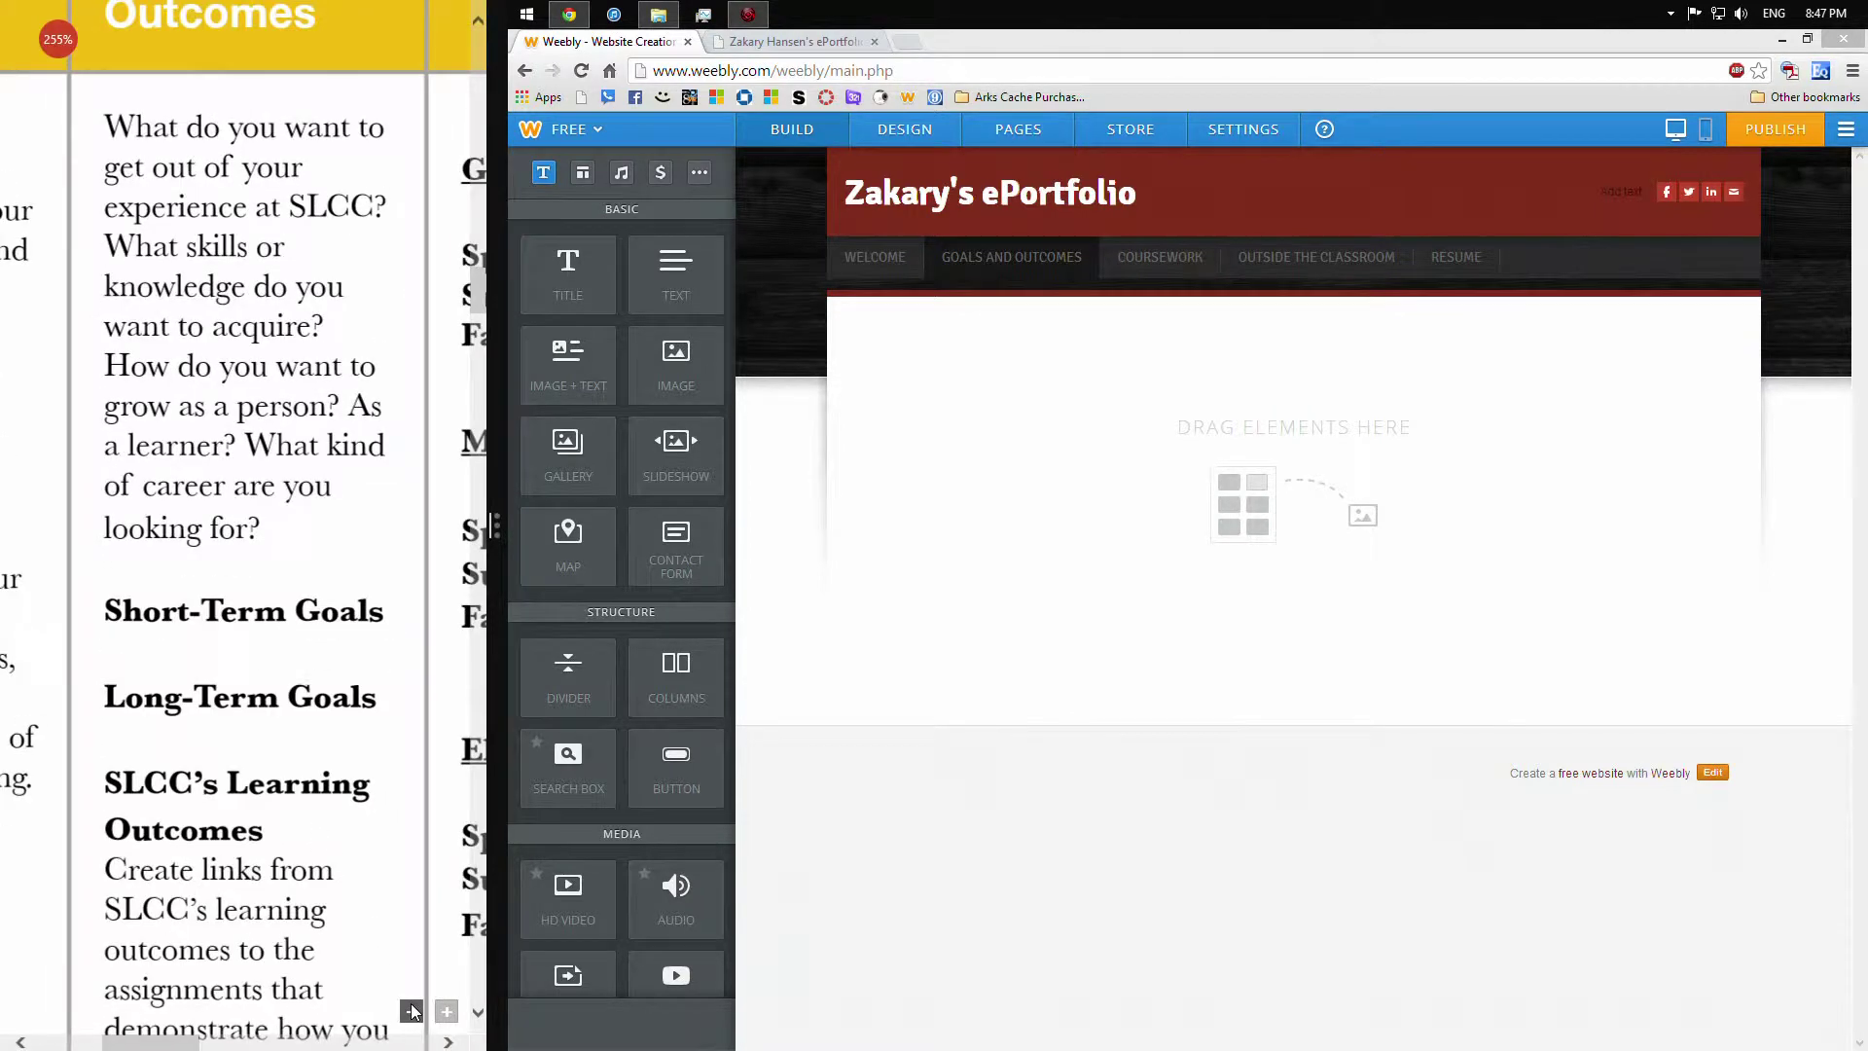
click(412, 1011)
click(411, 1010)
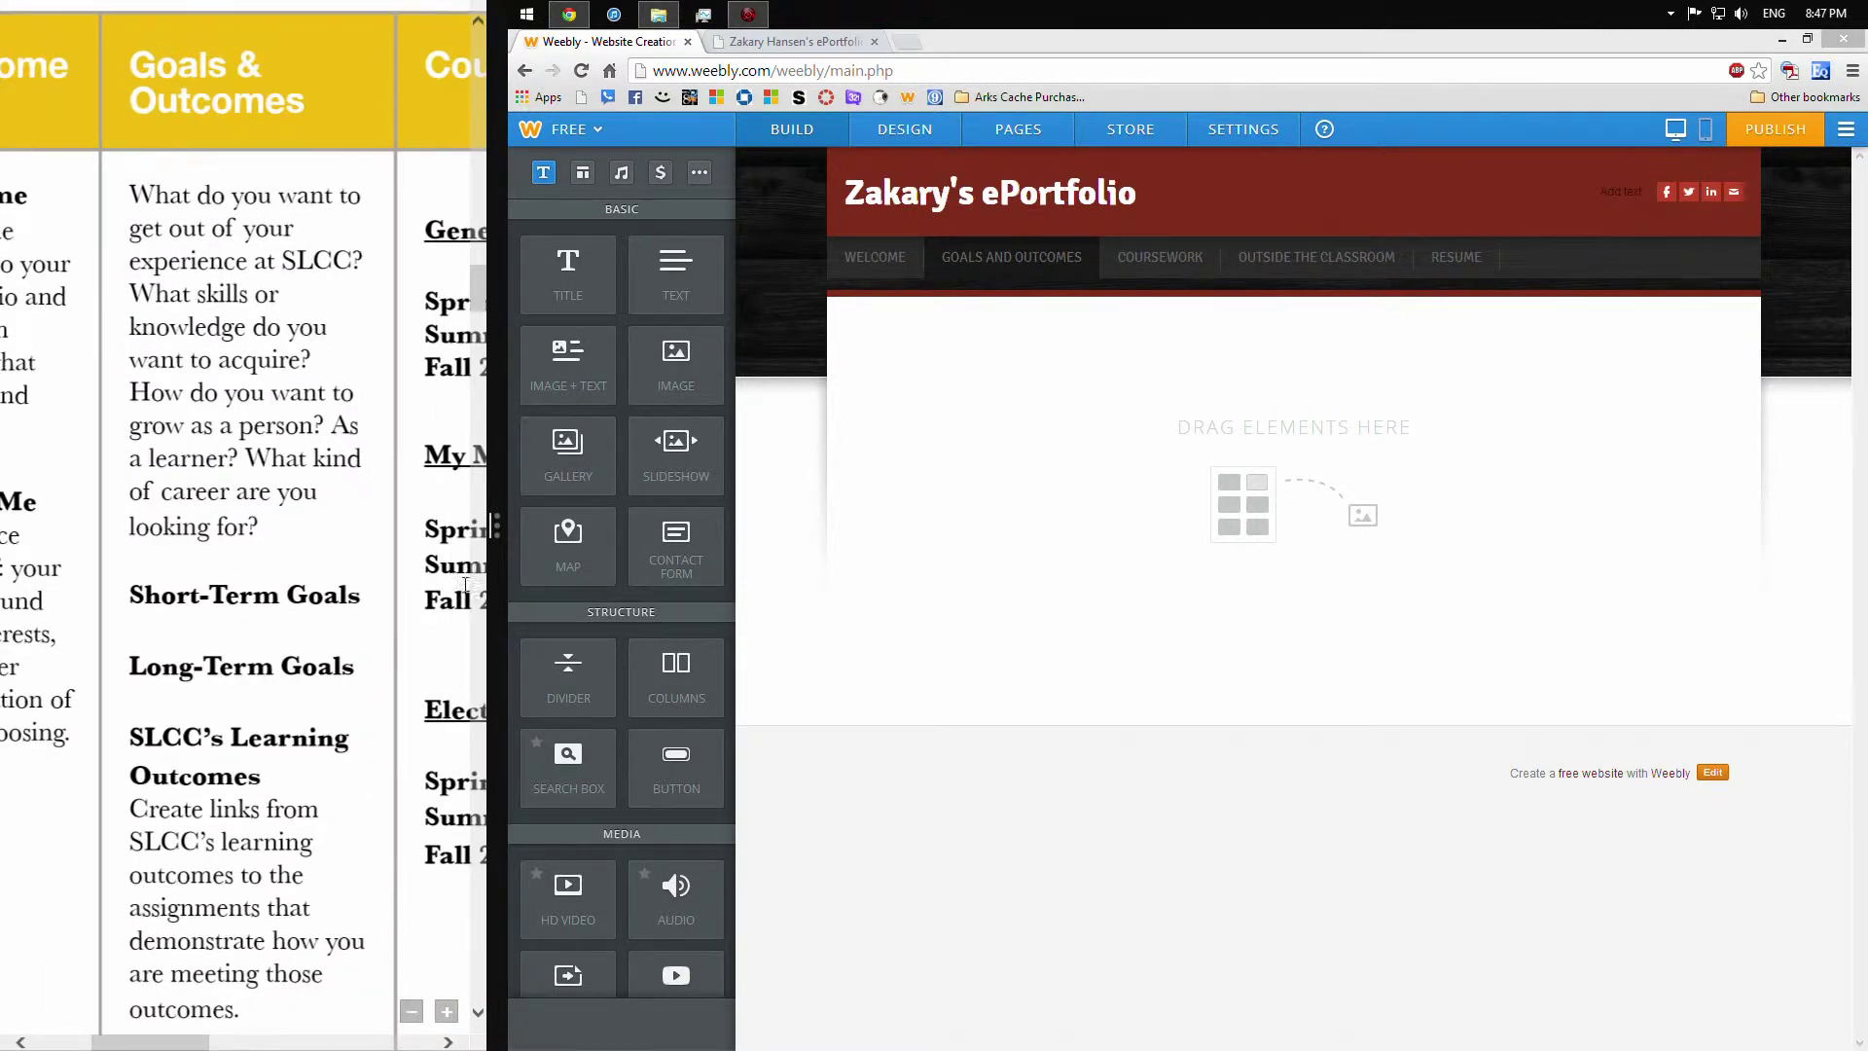
drag(484, 295, 481, 283)
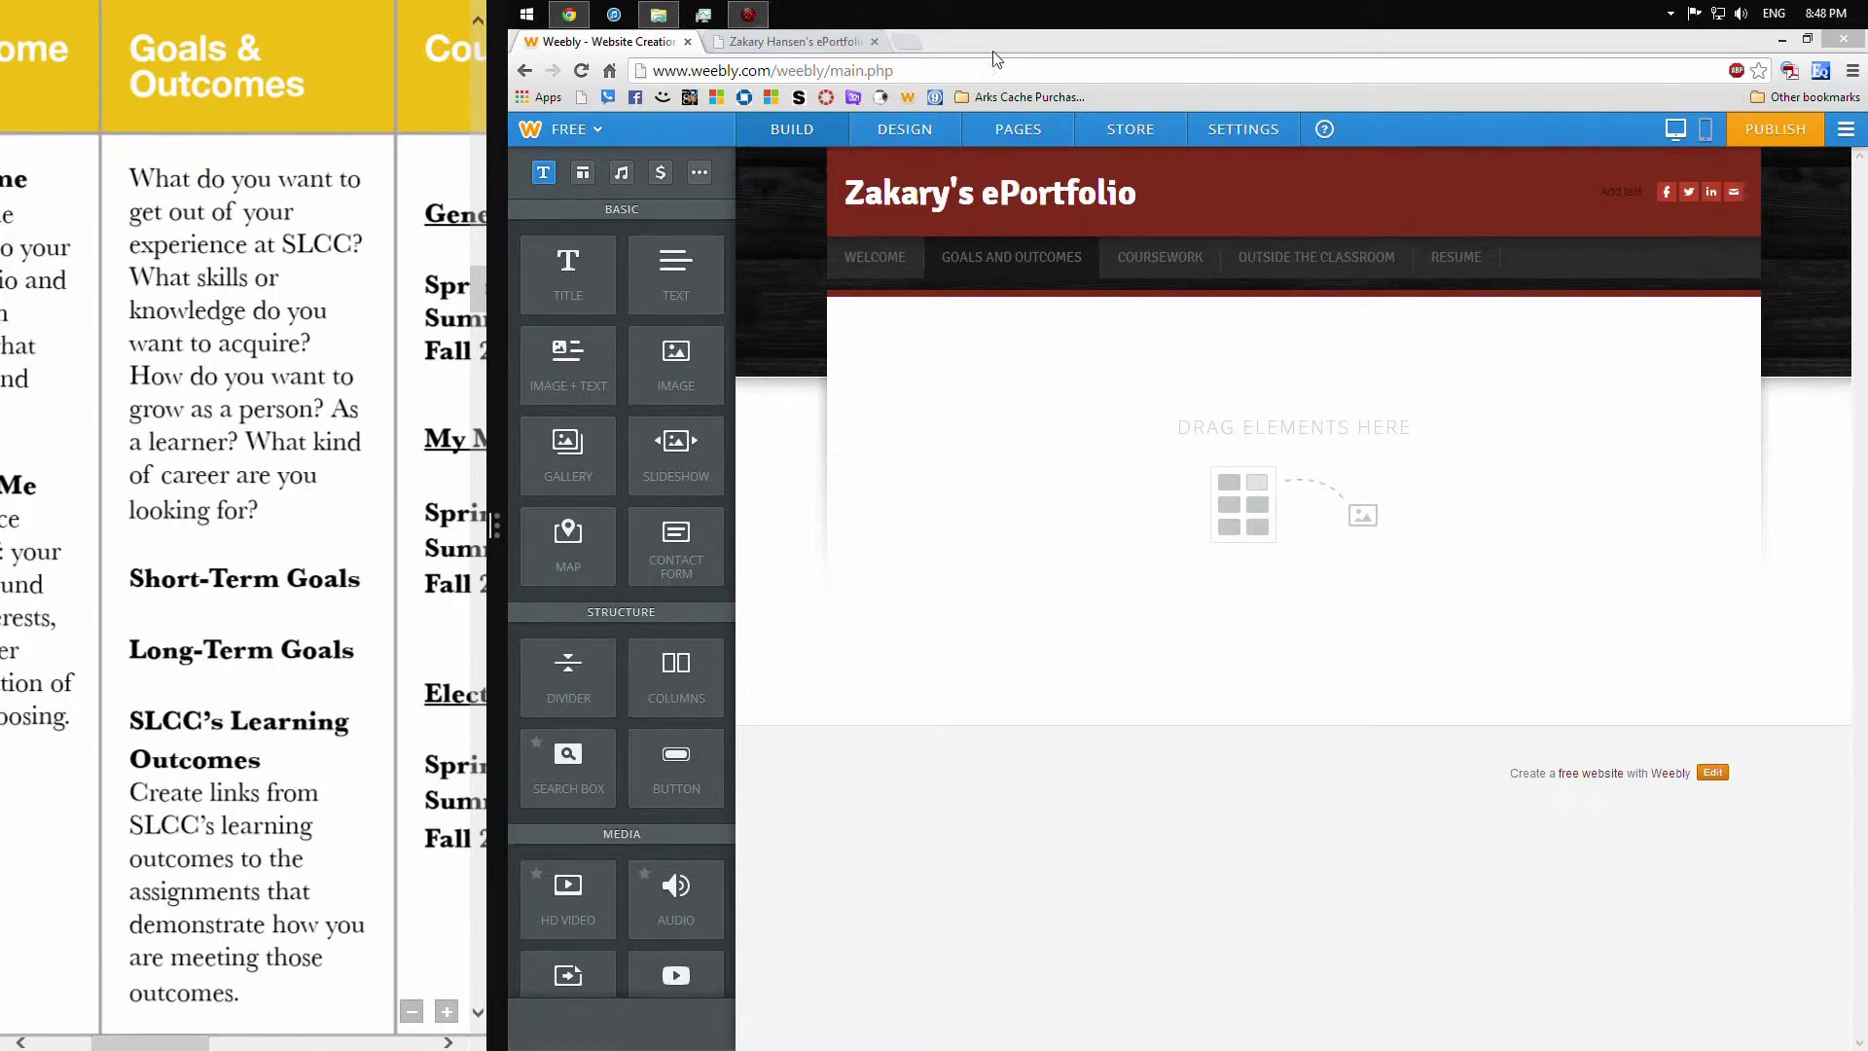
Open the college website slcc.edu in a new browser tab
click(908, 41)
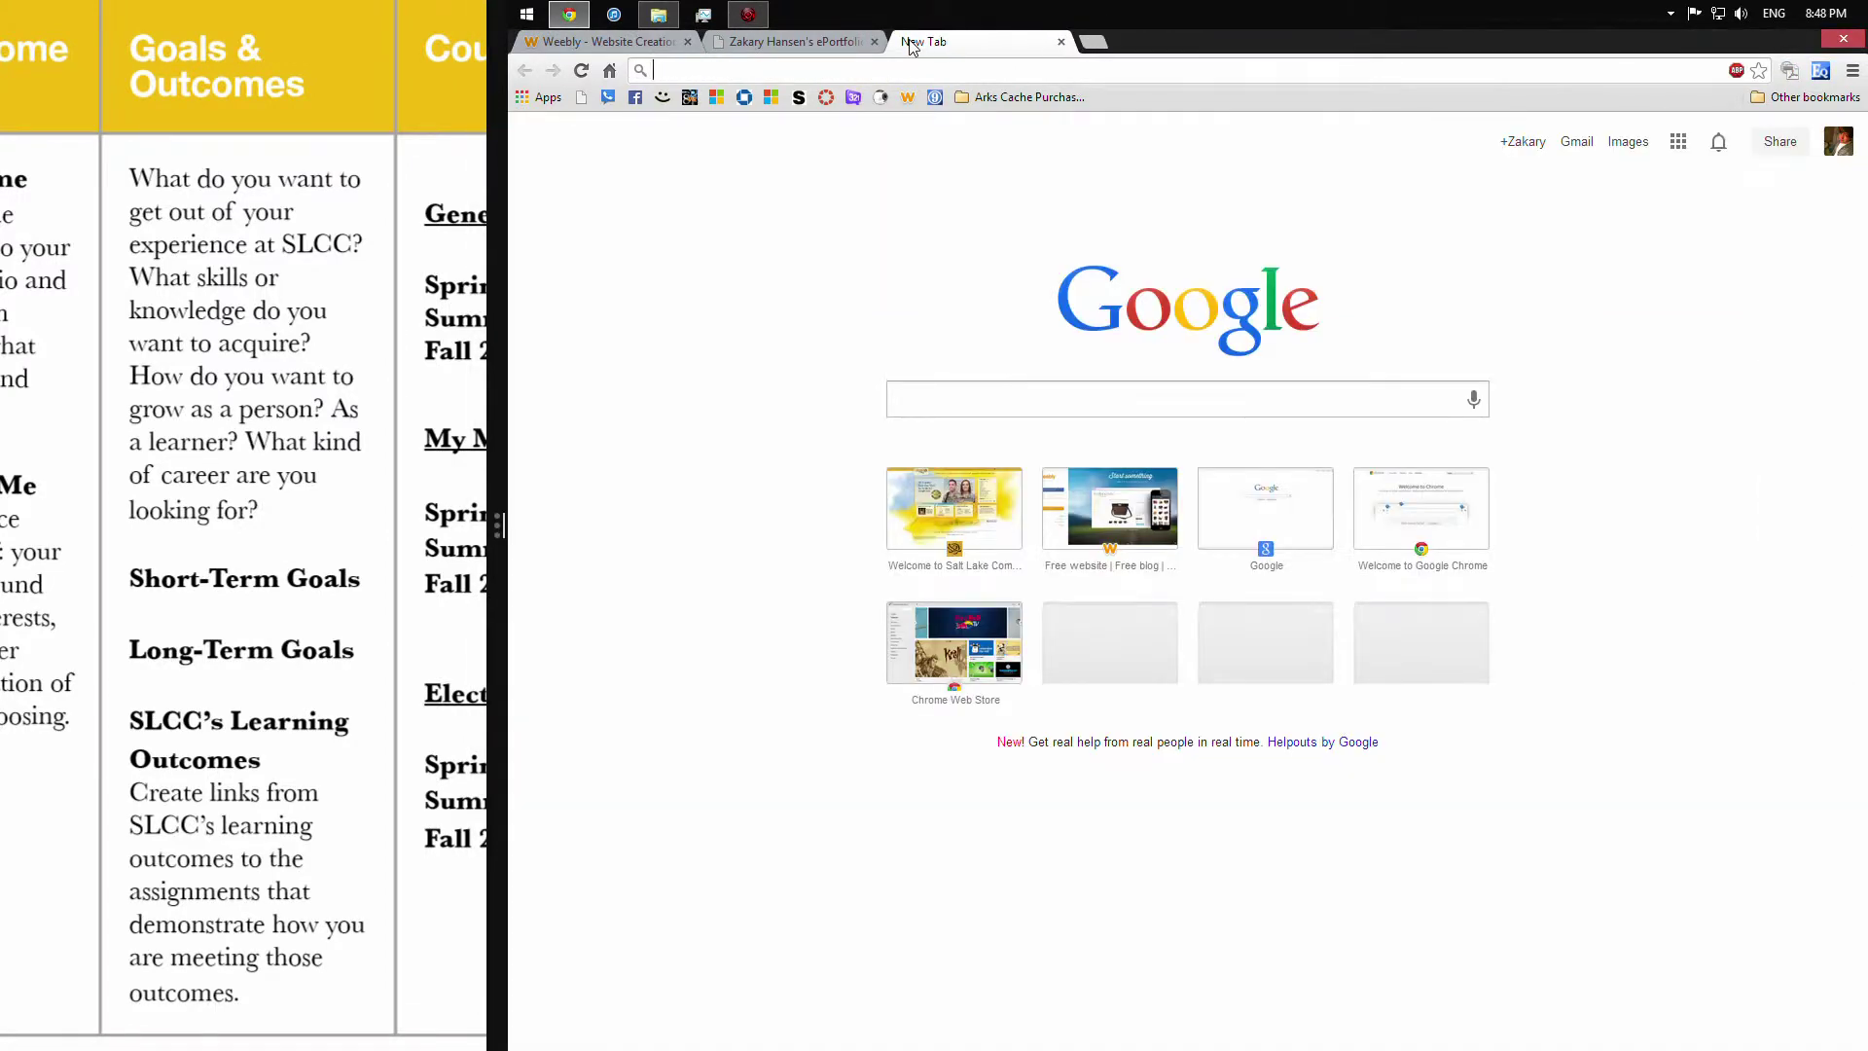
text(slcc.edu)
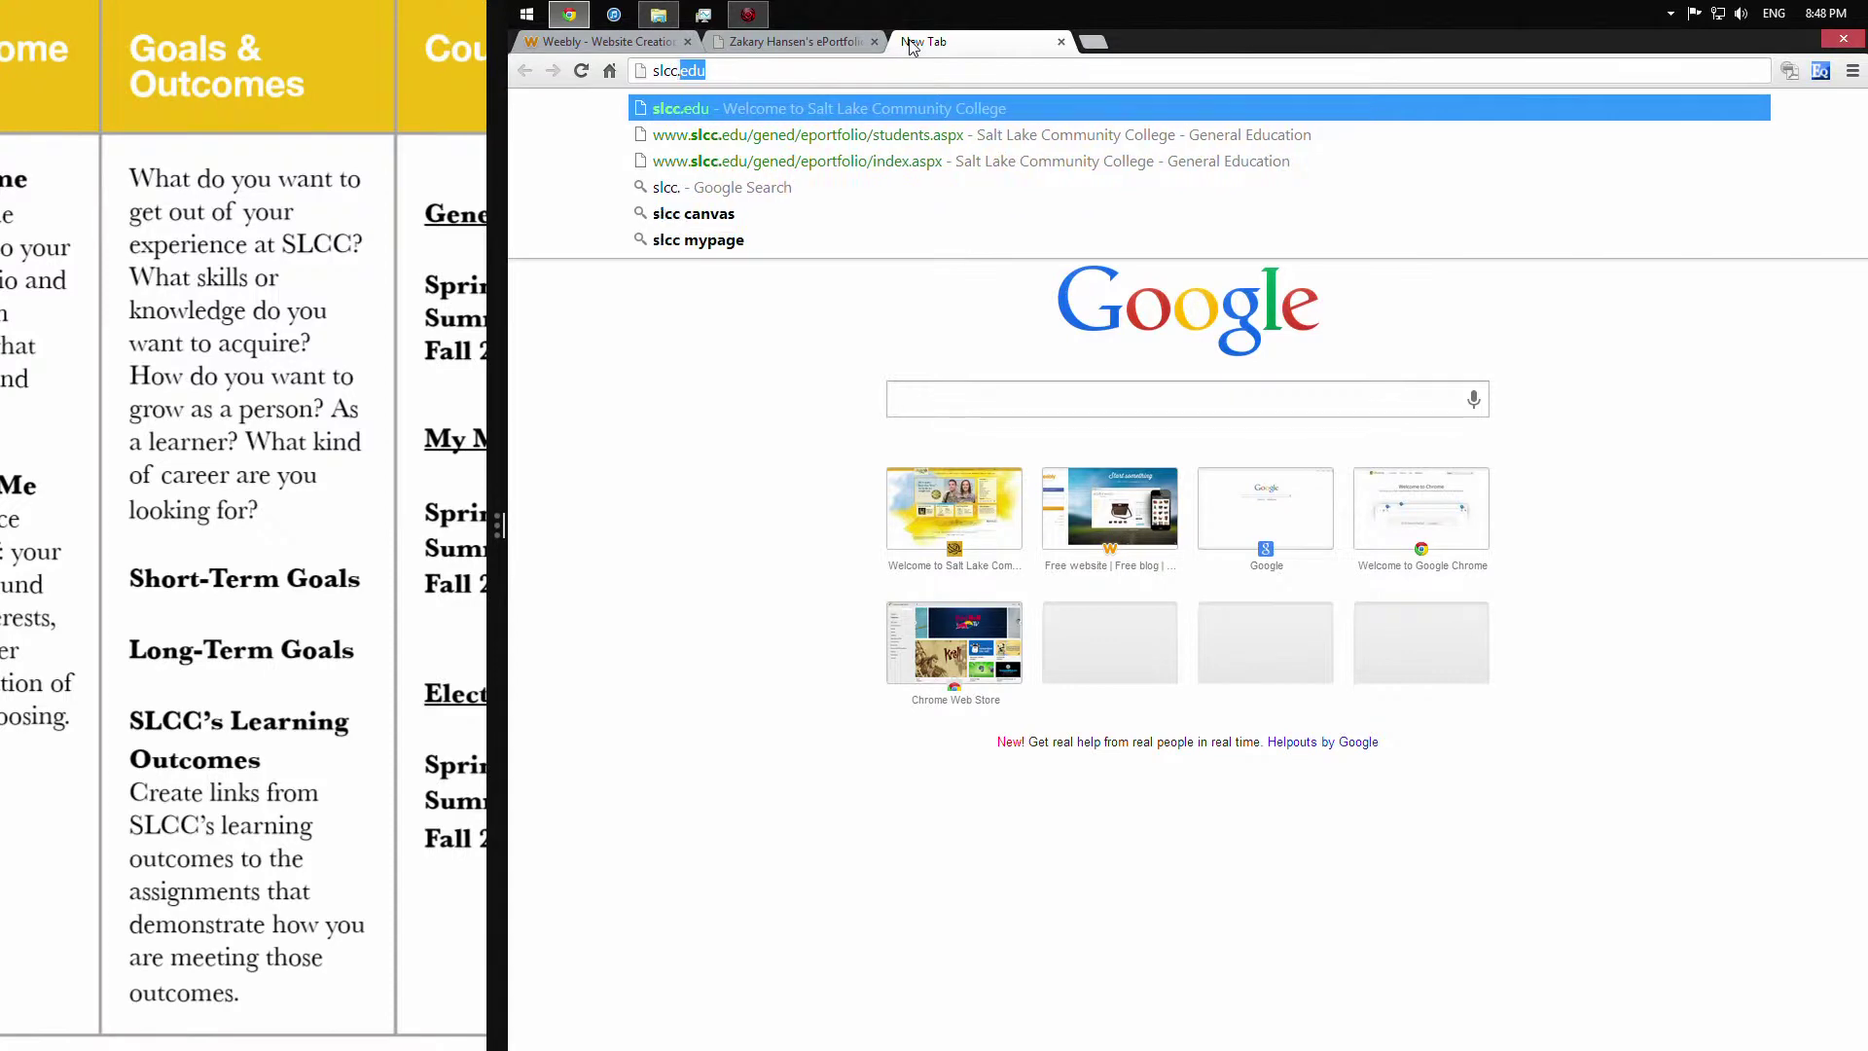
key(Return)
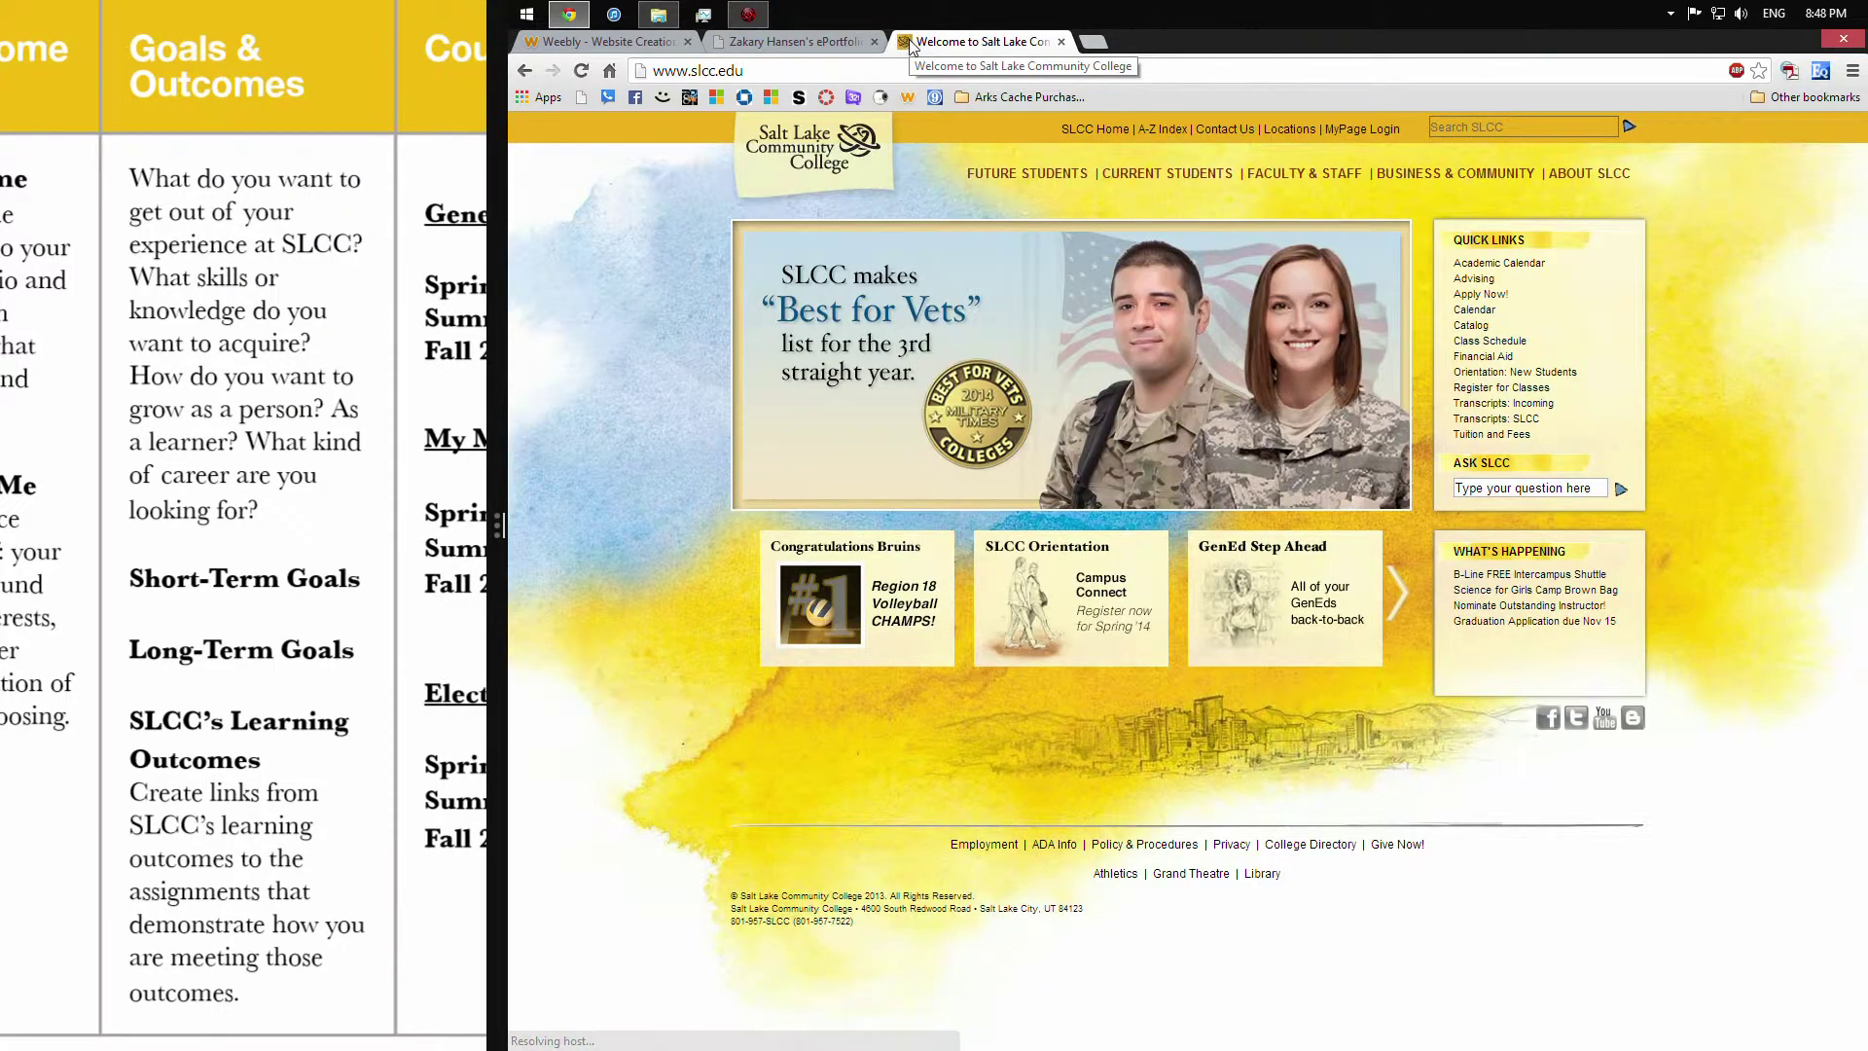
Go through the college's A-Z index to the ePortfolio section and open its Learning Outcomes page
click(1164, 129)
scroll(1585, 681, down, 9)
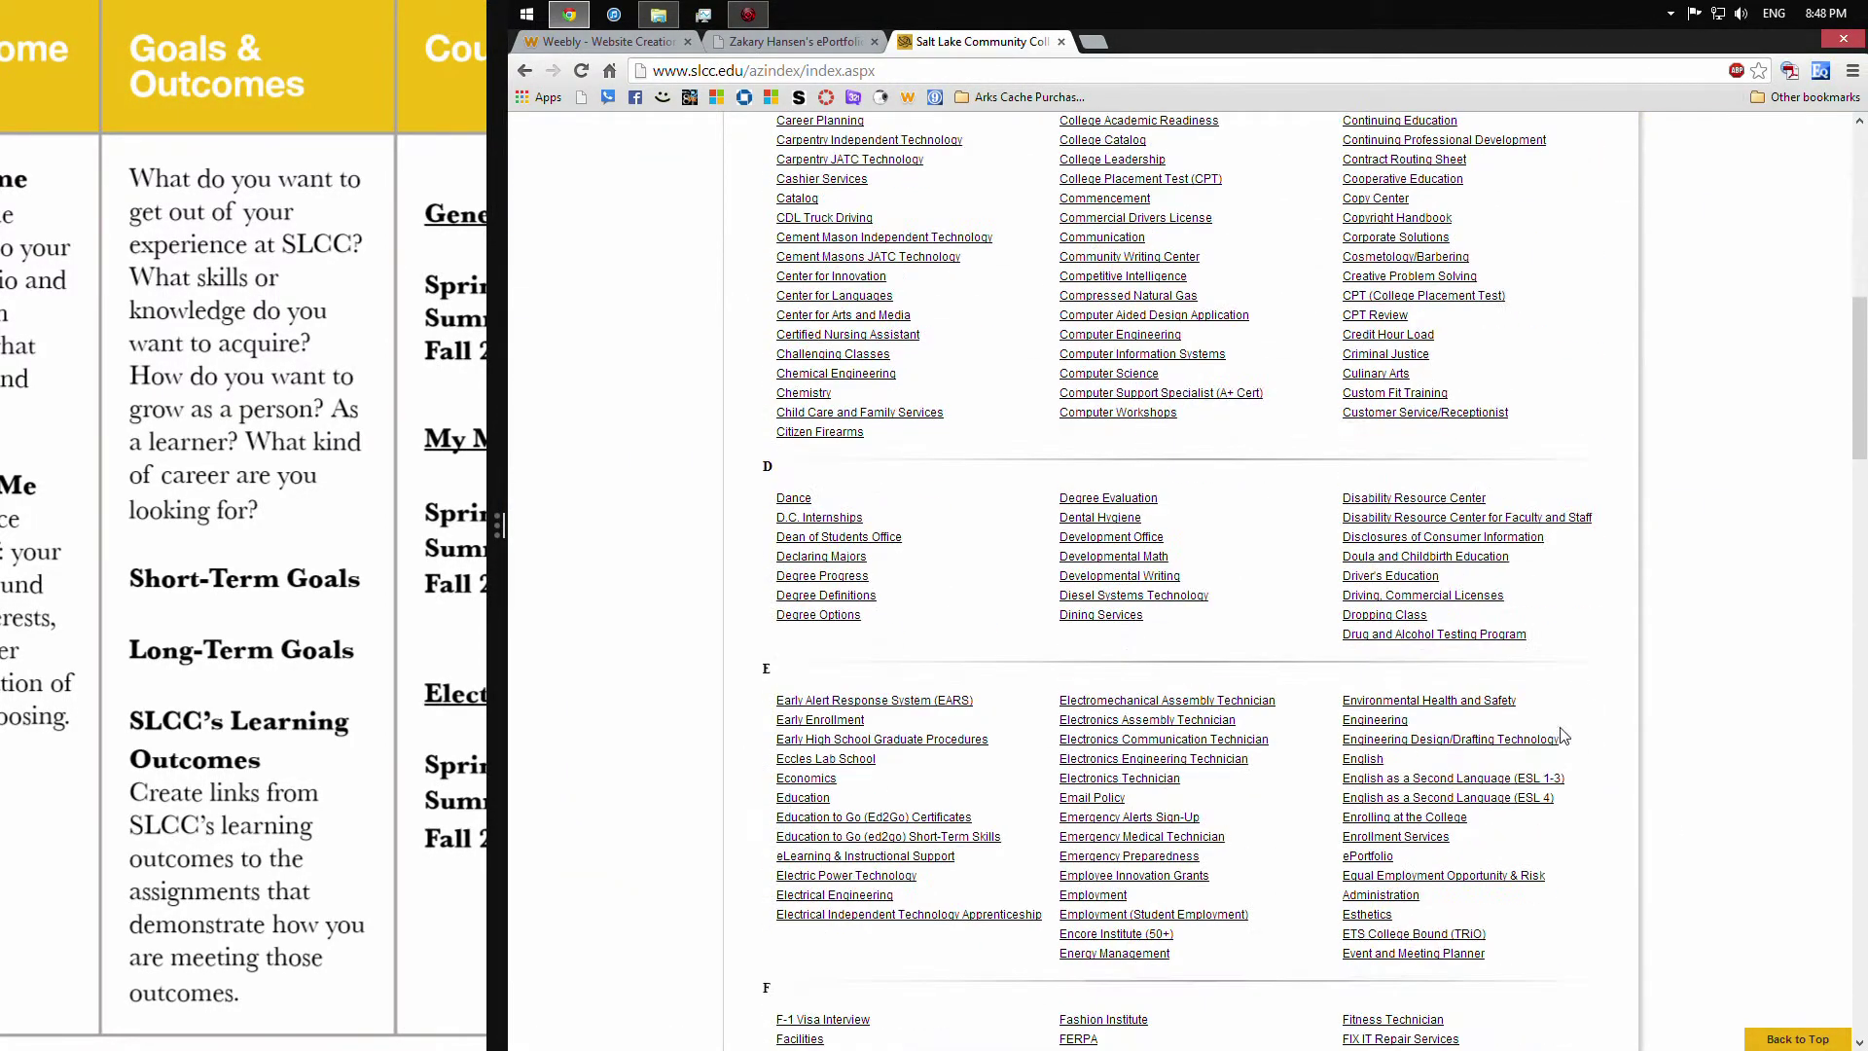
click(1373, 857)
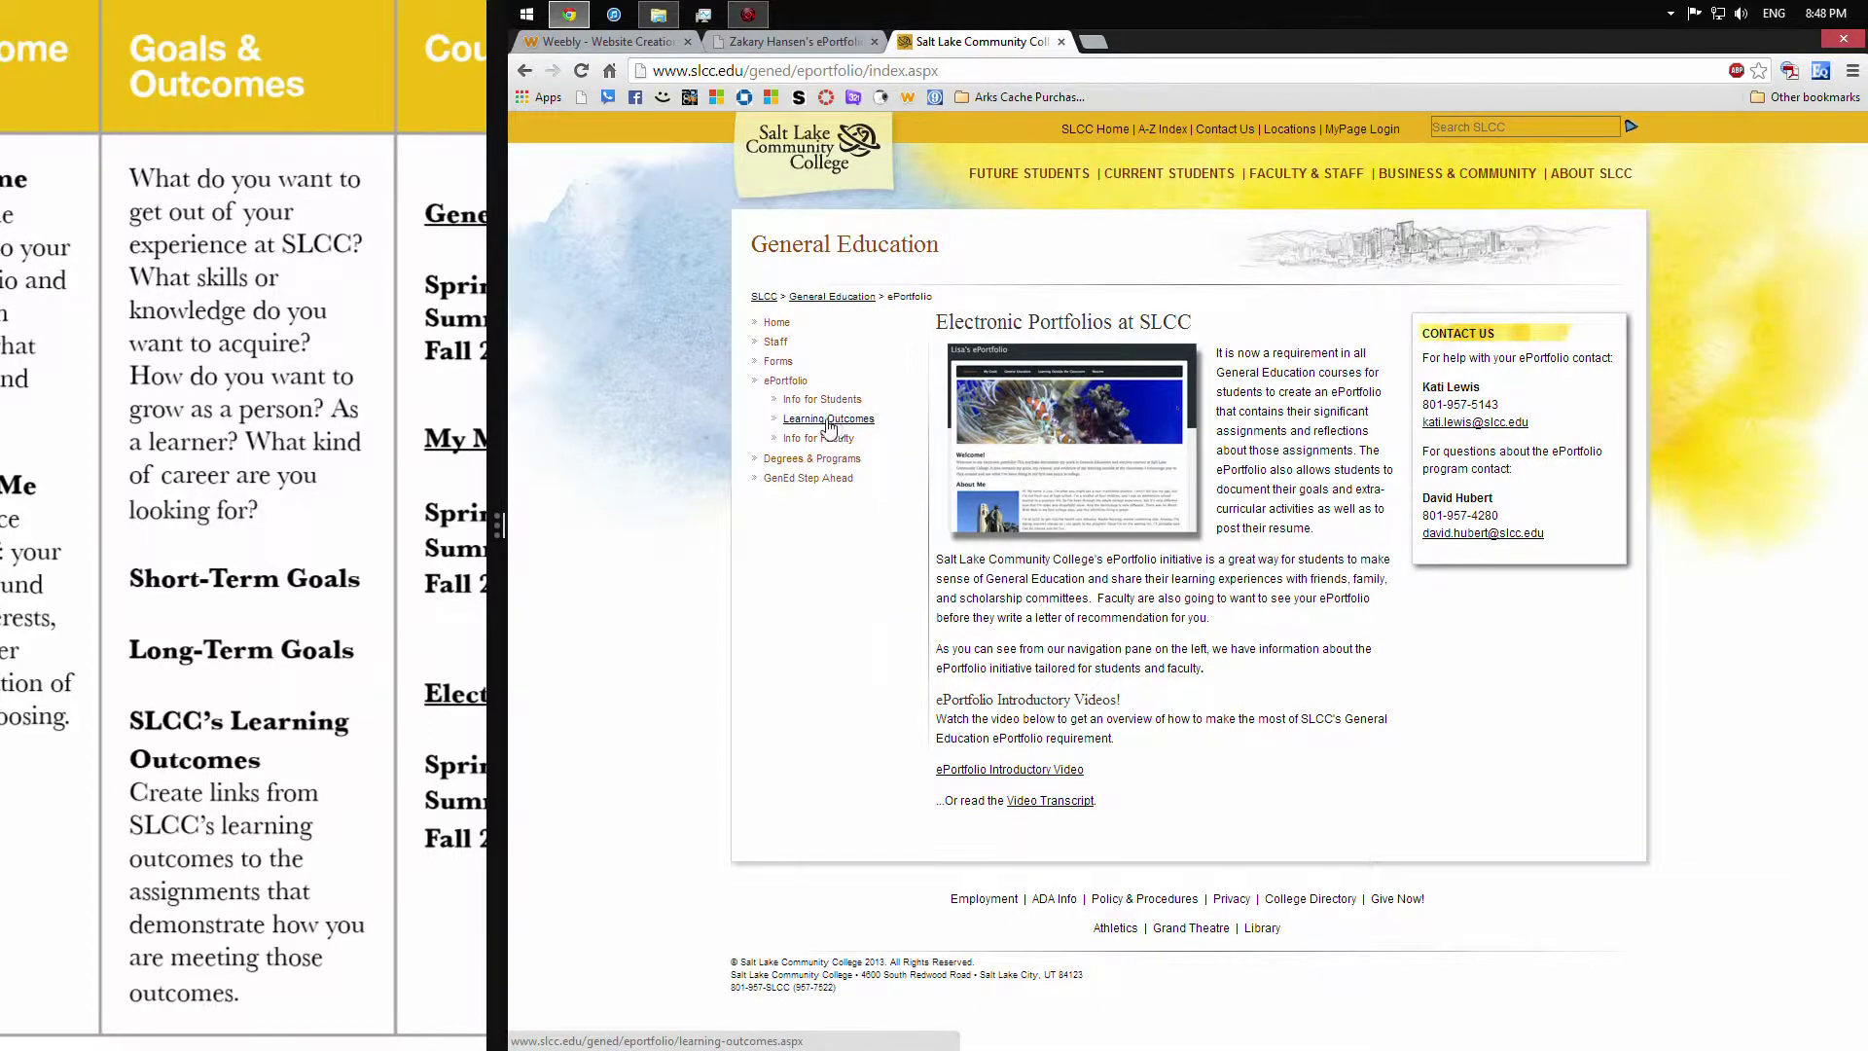
click(827, 420)
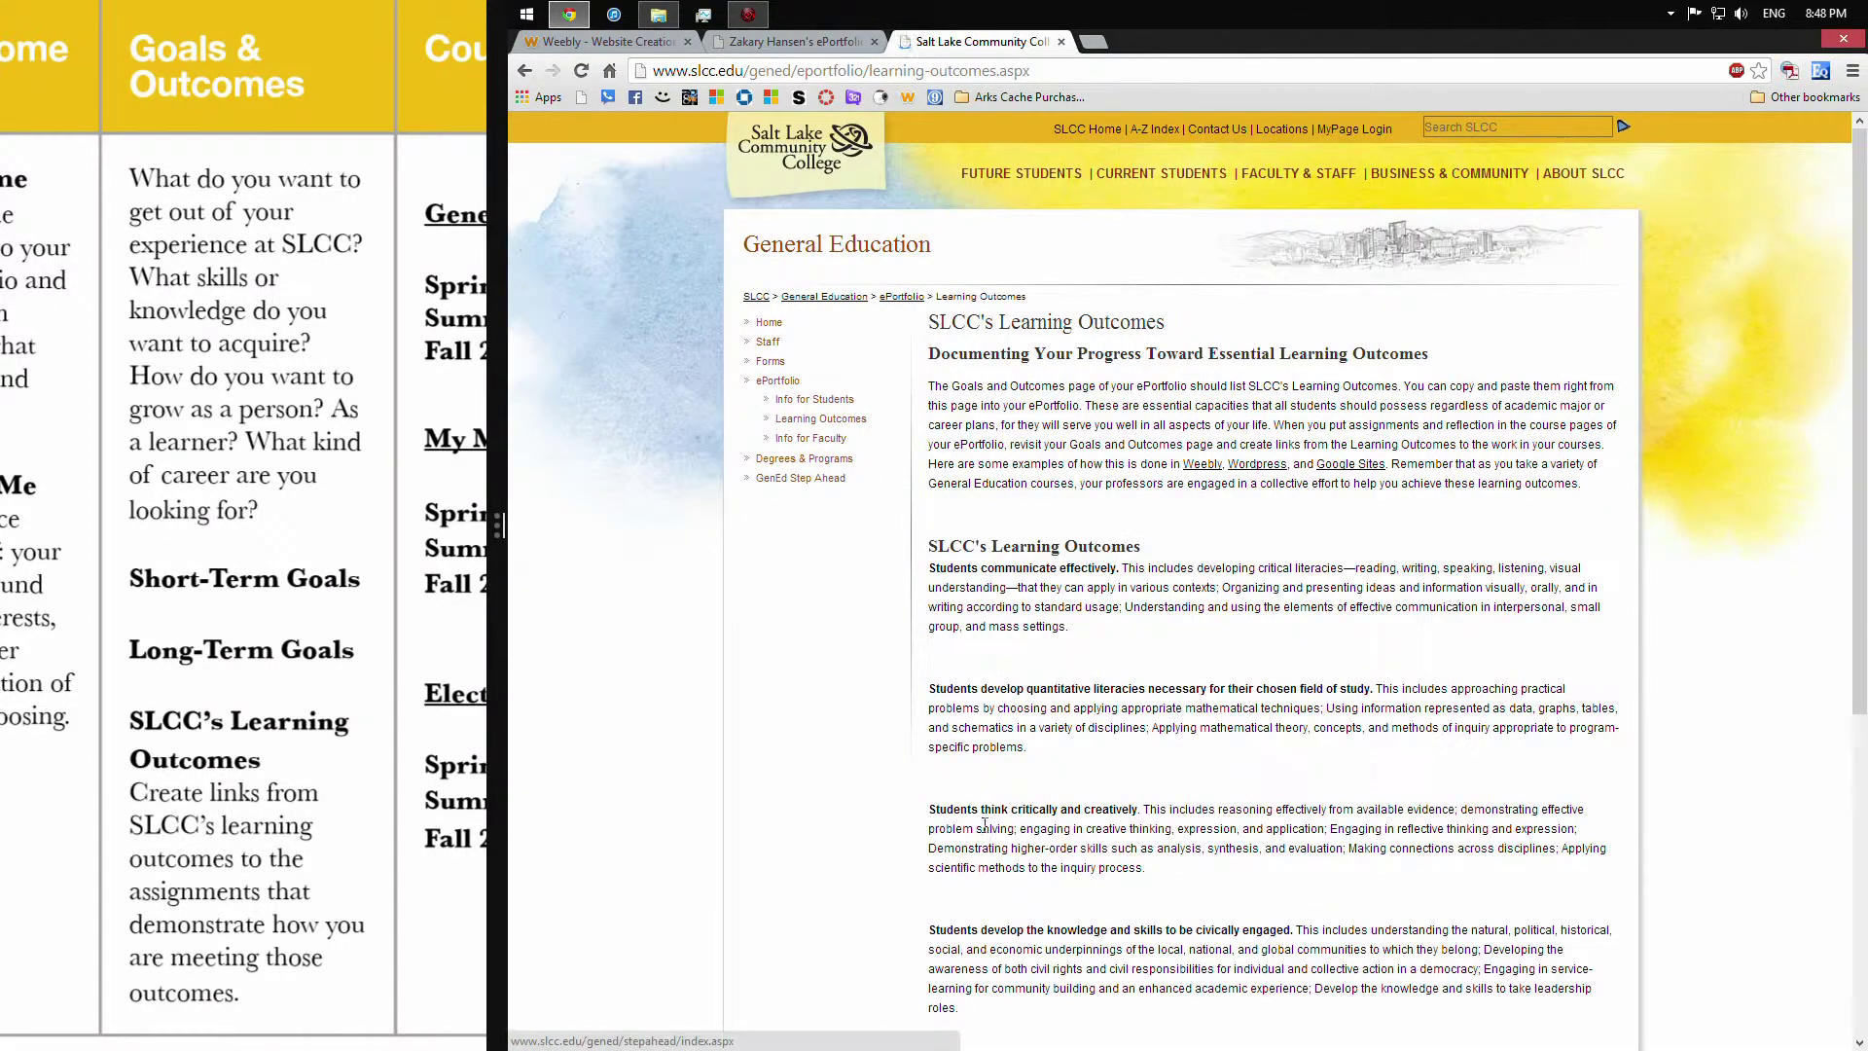
Copy all of SLCC's Learning Outcomes paragraphs, from "Students communicate effectively" through the lifelong wellness paragraph
scroll(891, 818, down, 3)
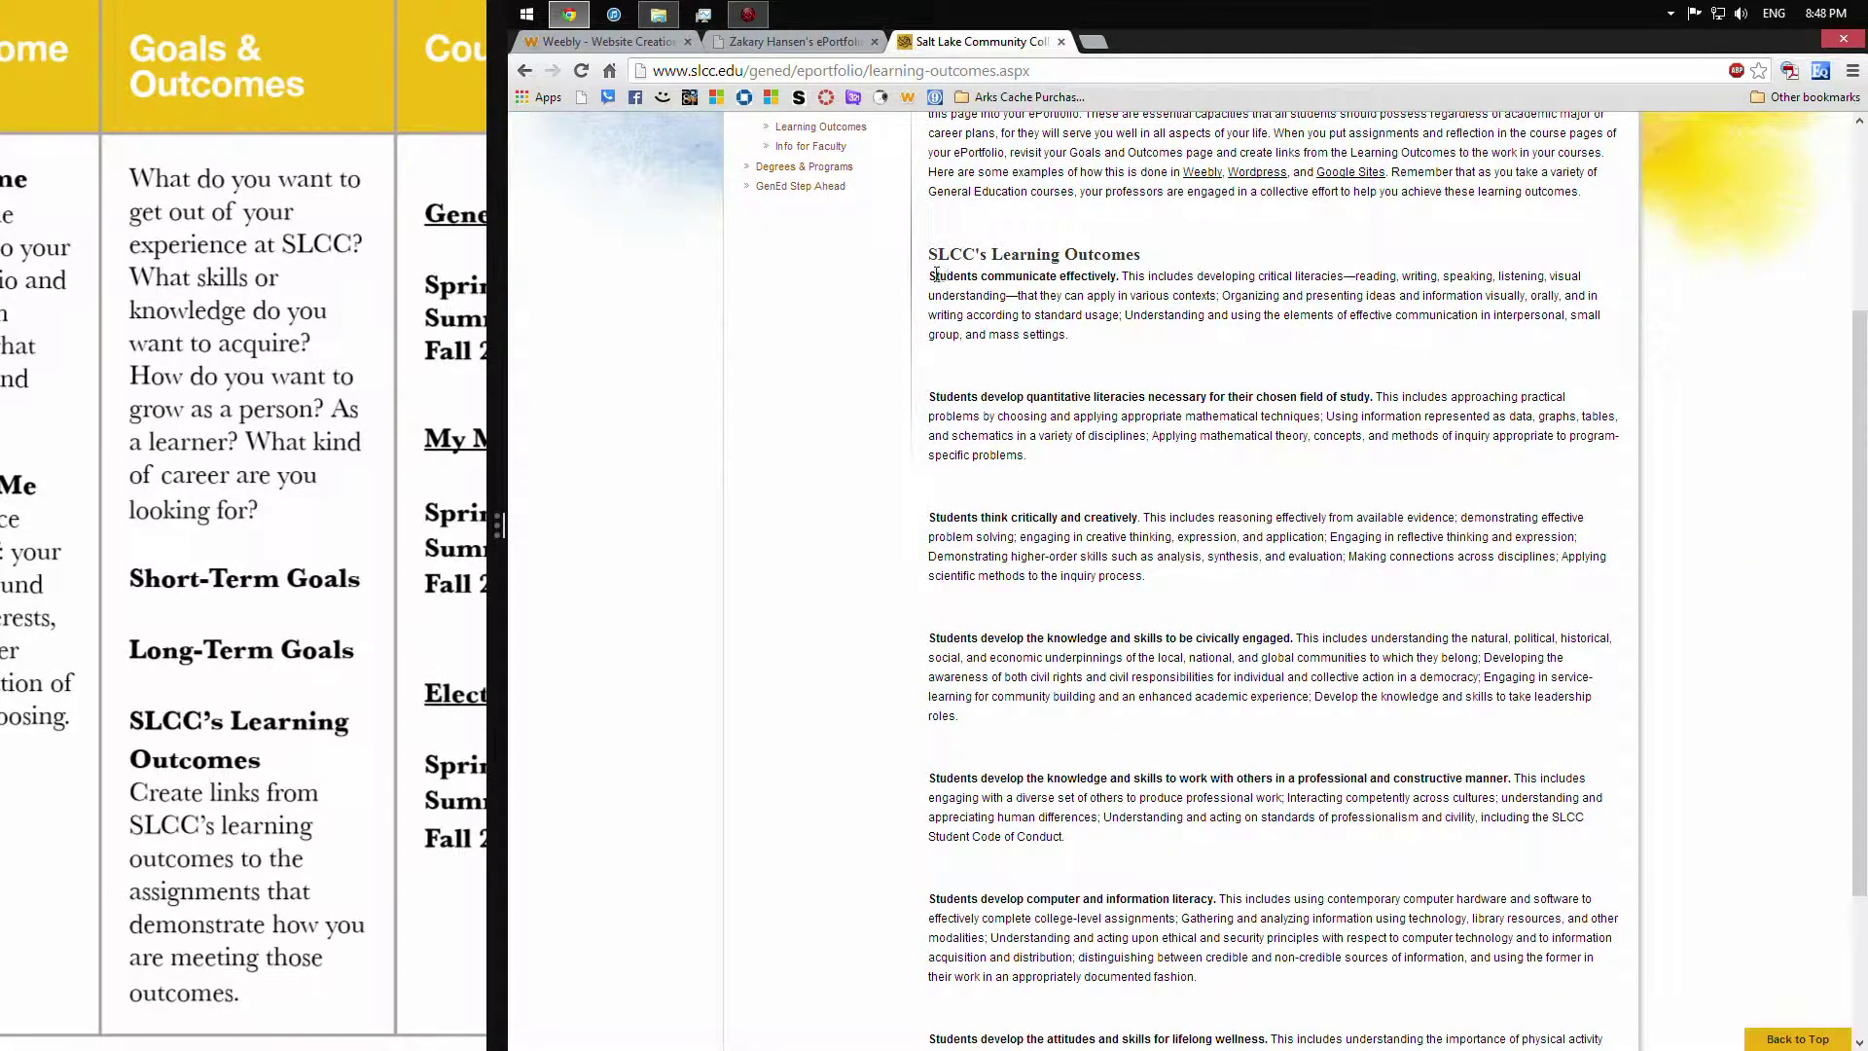
drag(930, 279, 1320, 854)
scroll(1325, 855, up, 4)
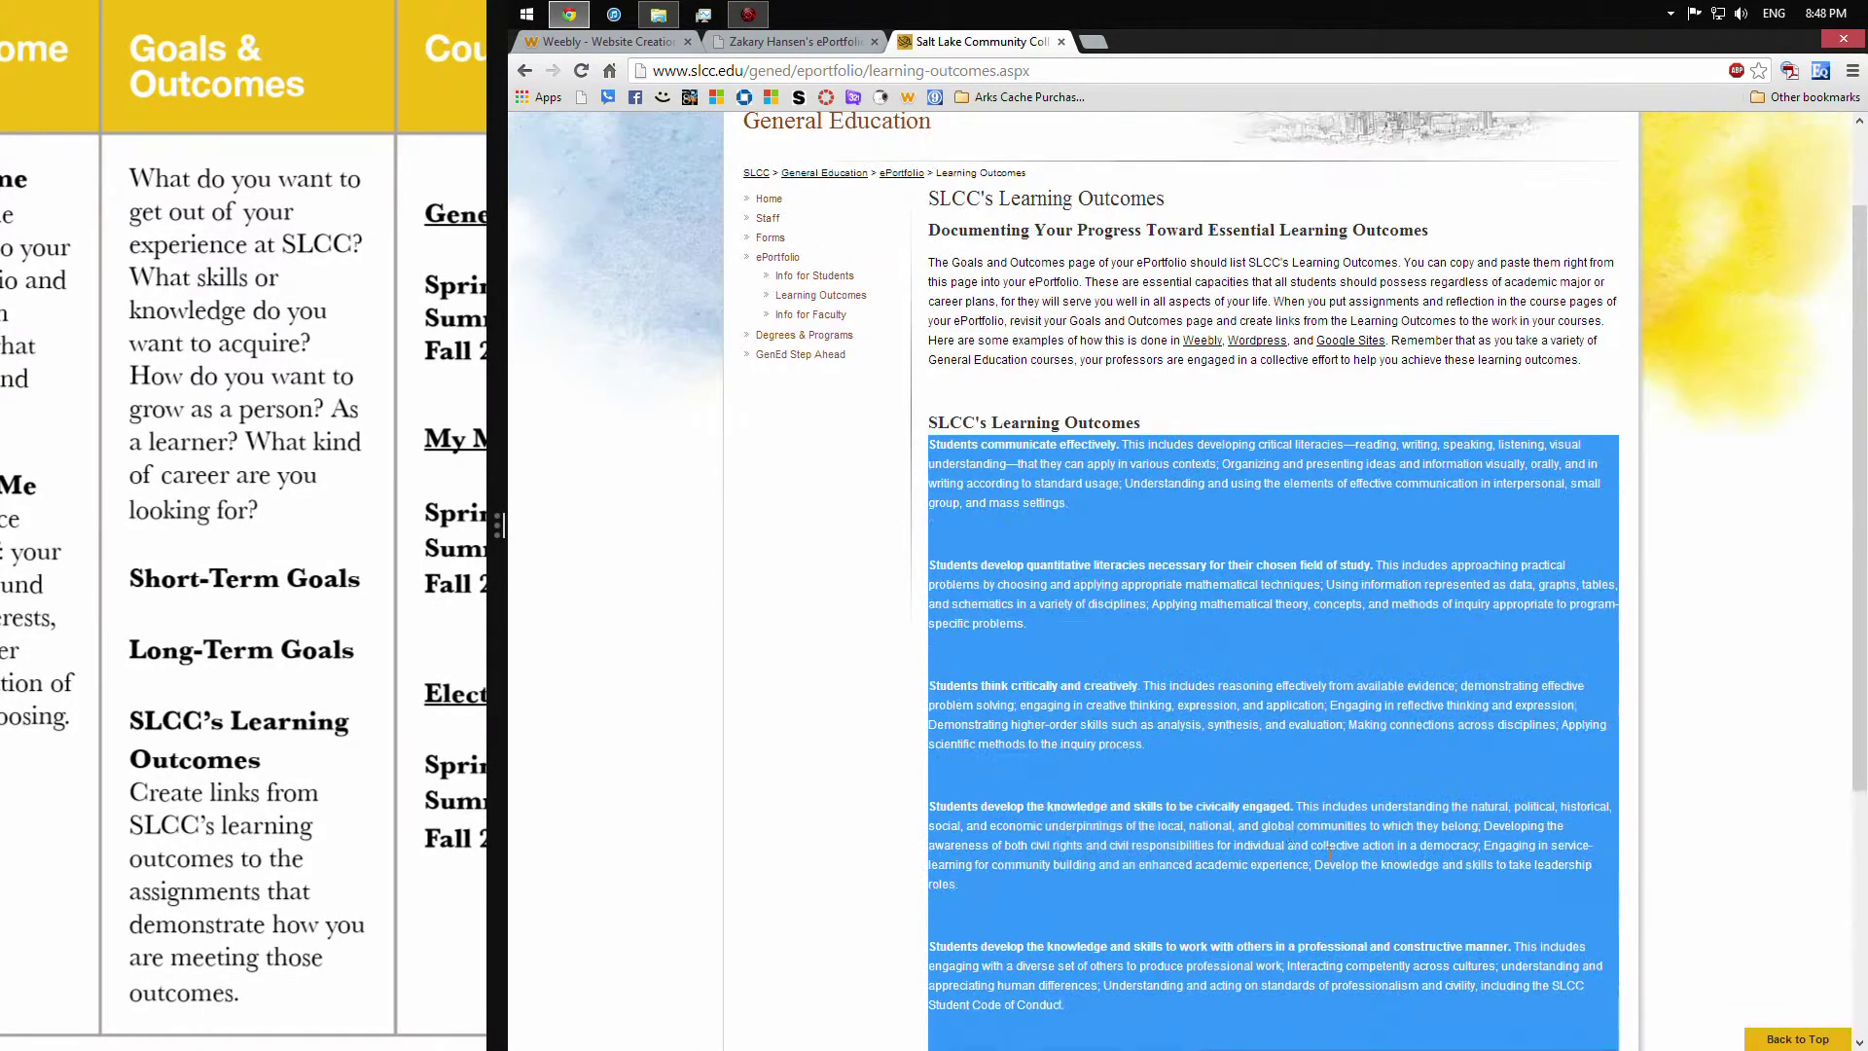
right_click(1150, 470)
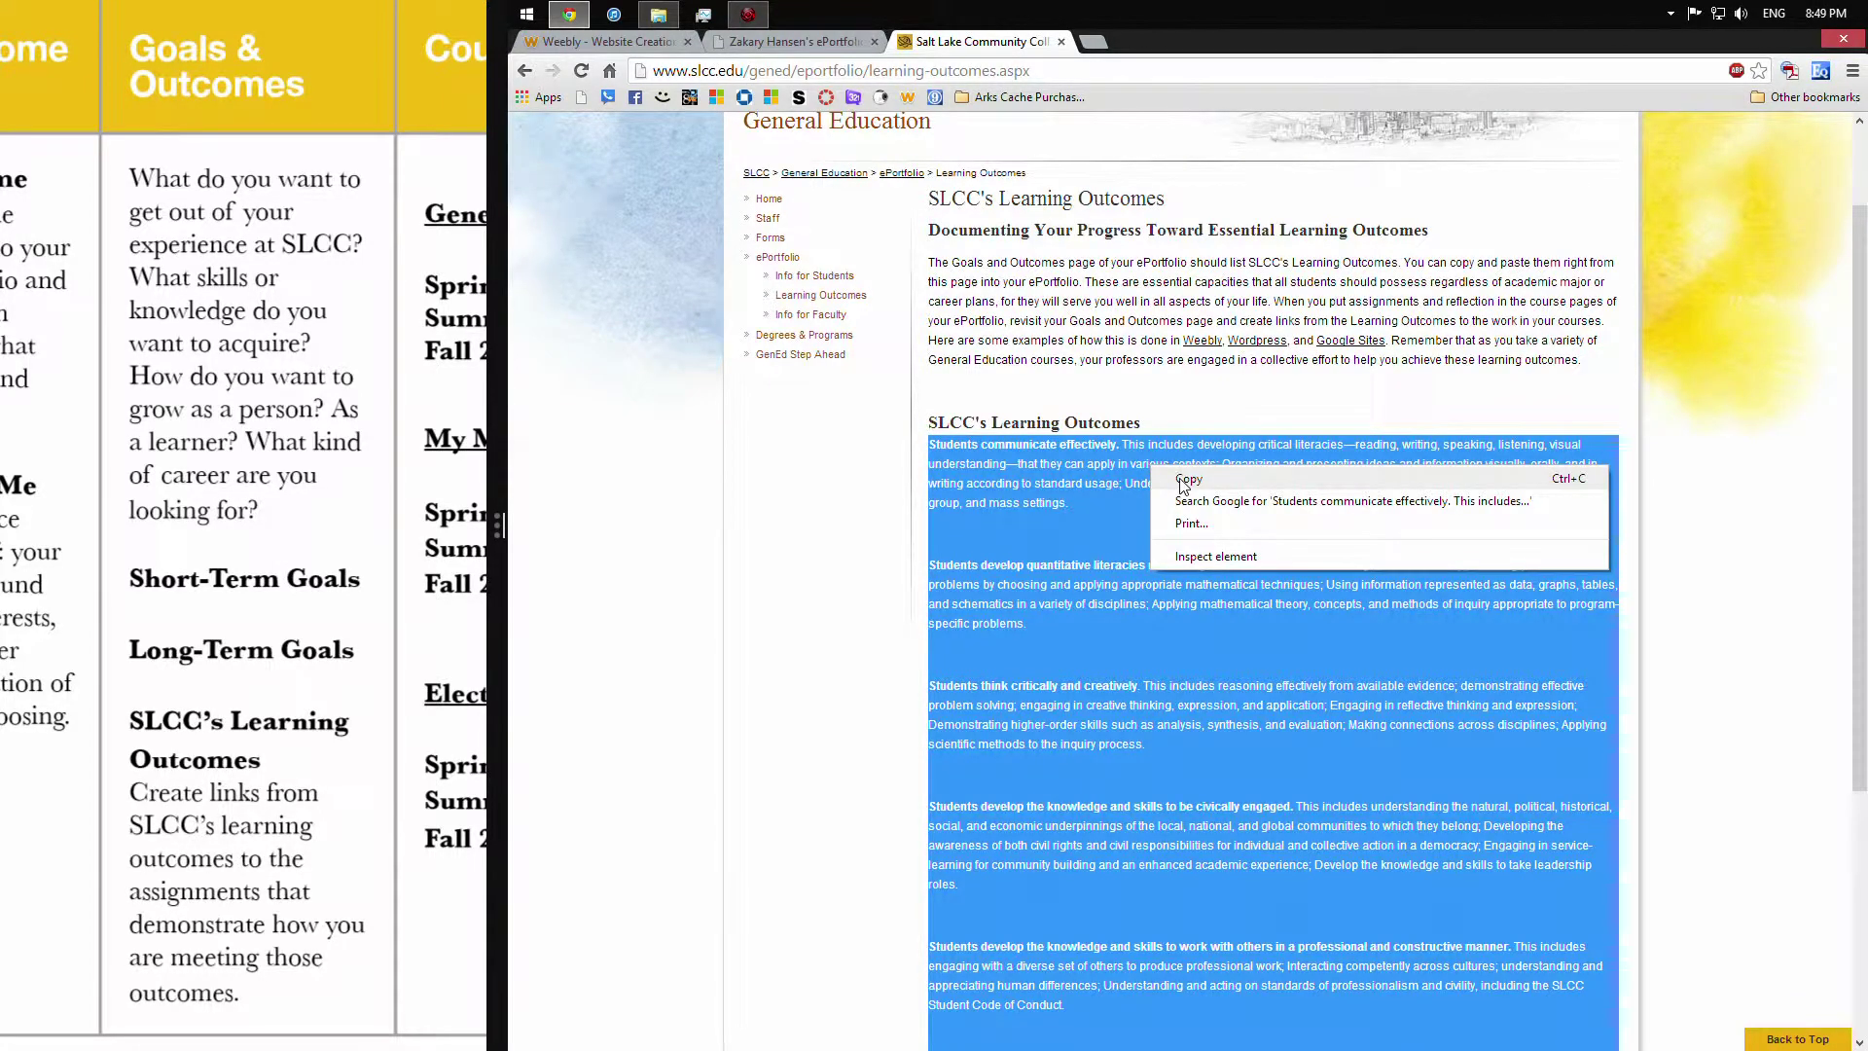
click(1182, 483)
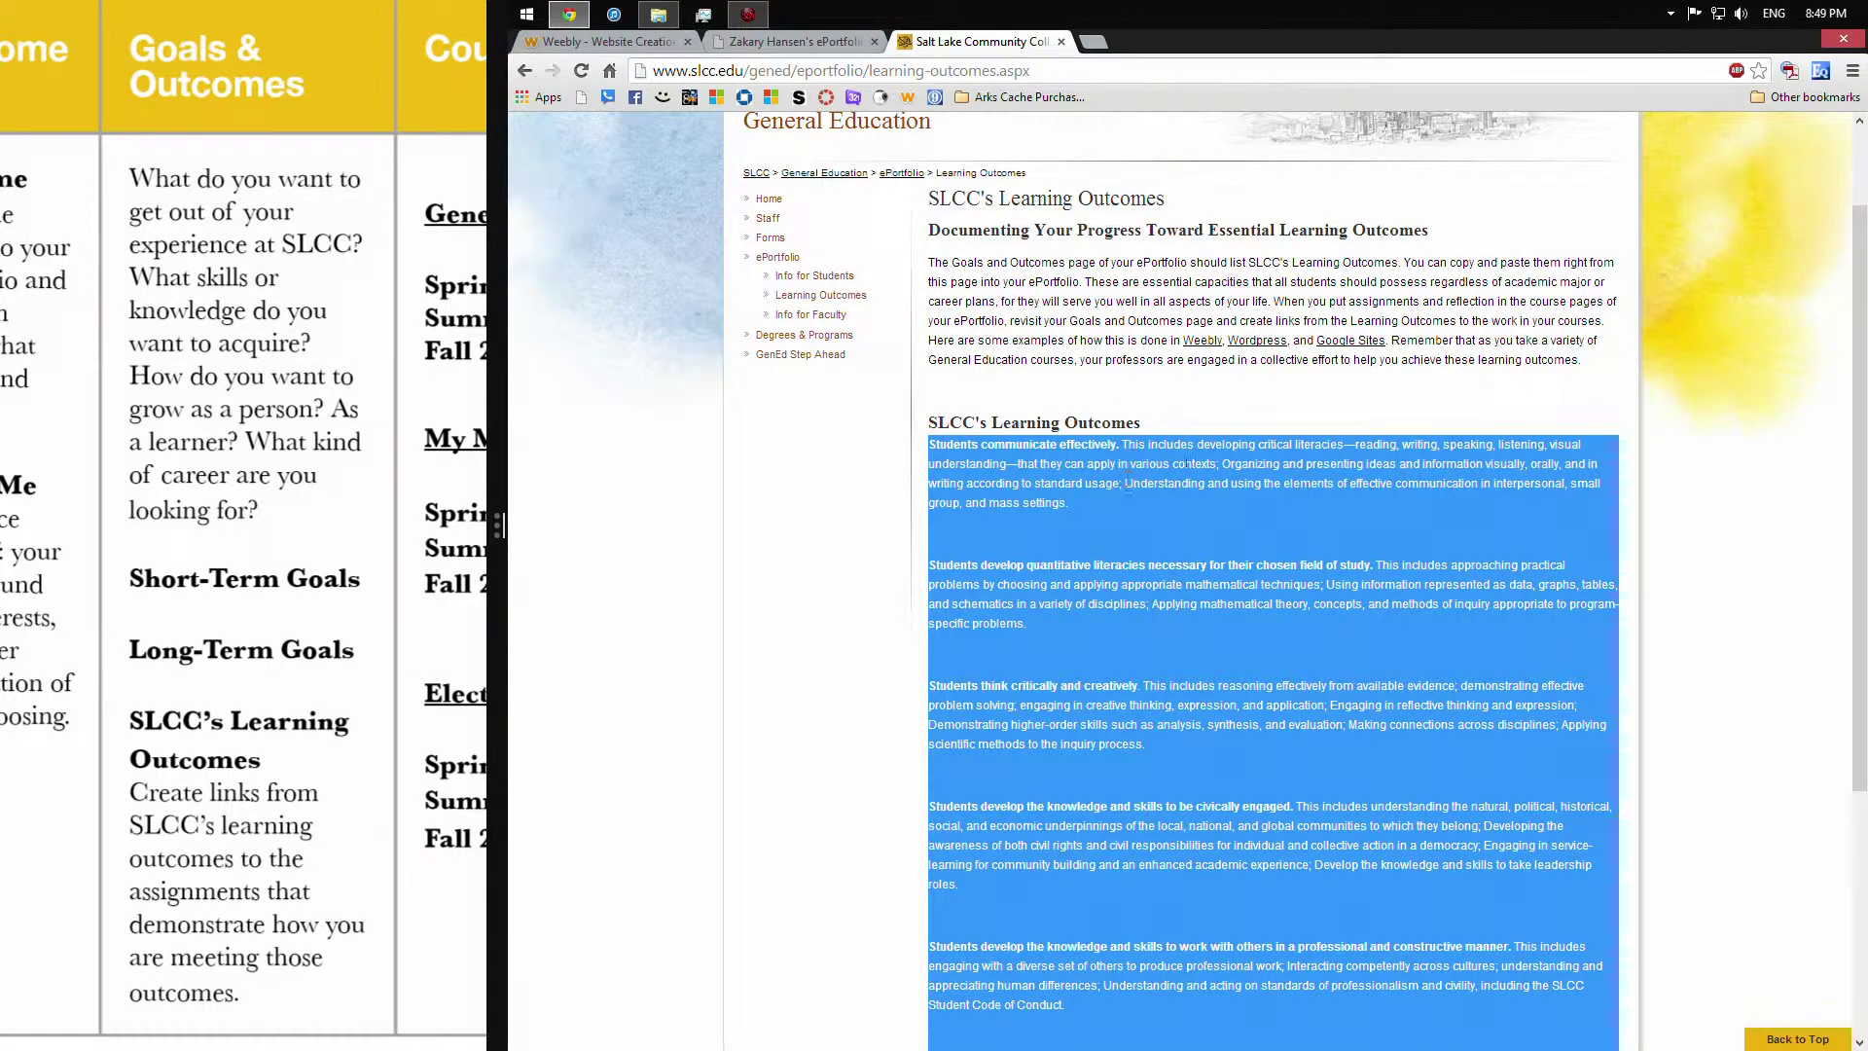
Return to the Weebly editor and add a text element to the Goals and Outcomes page containing the copied learning outcomes
click(638, 41)
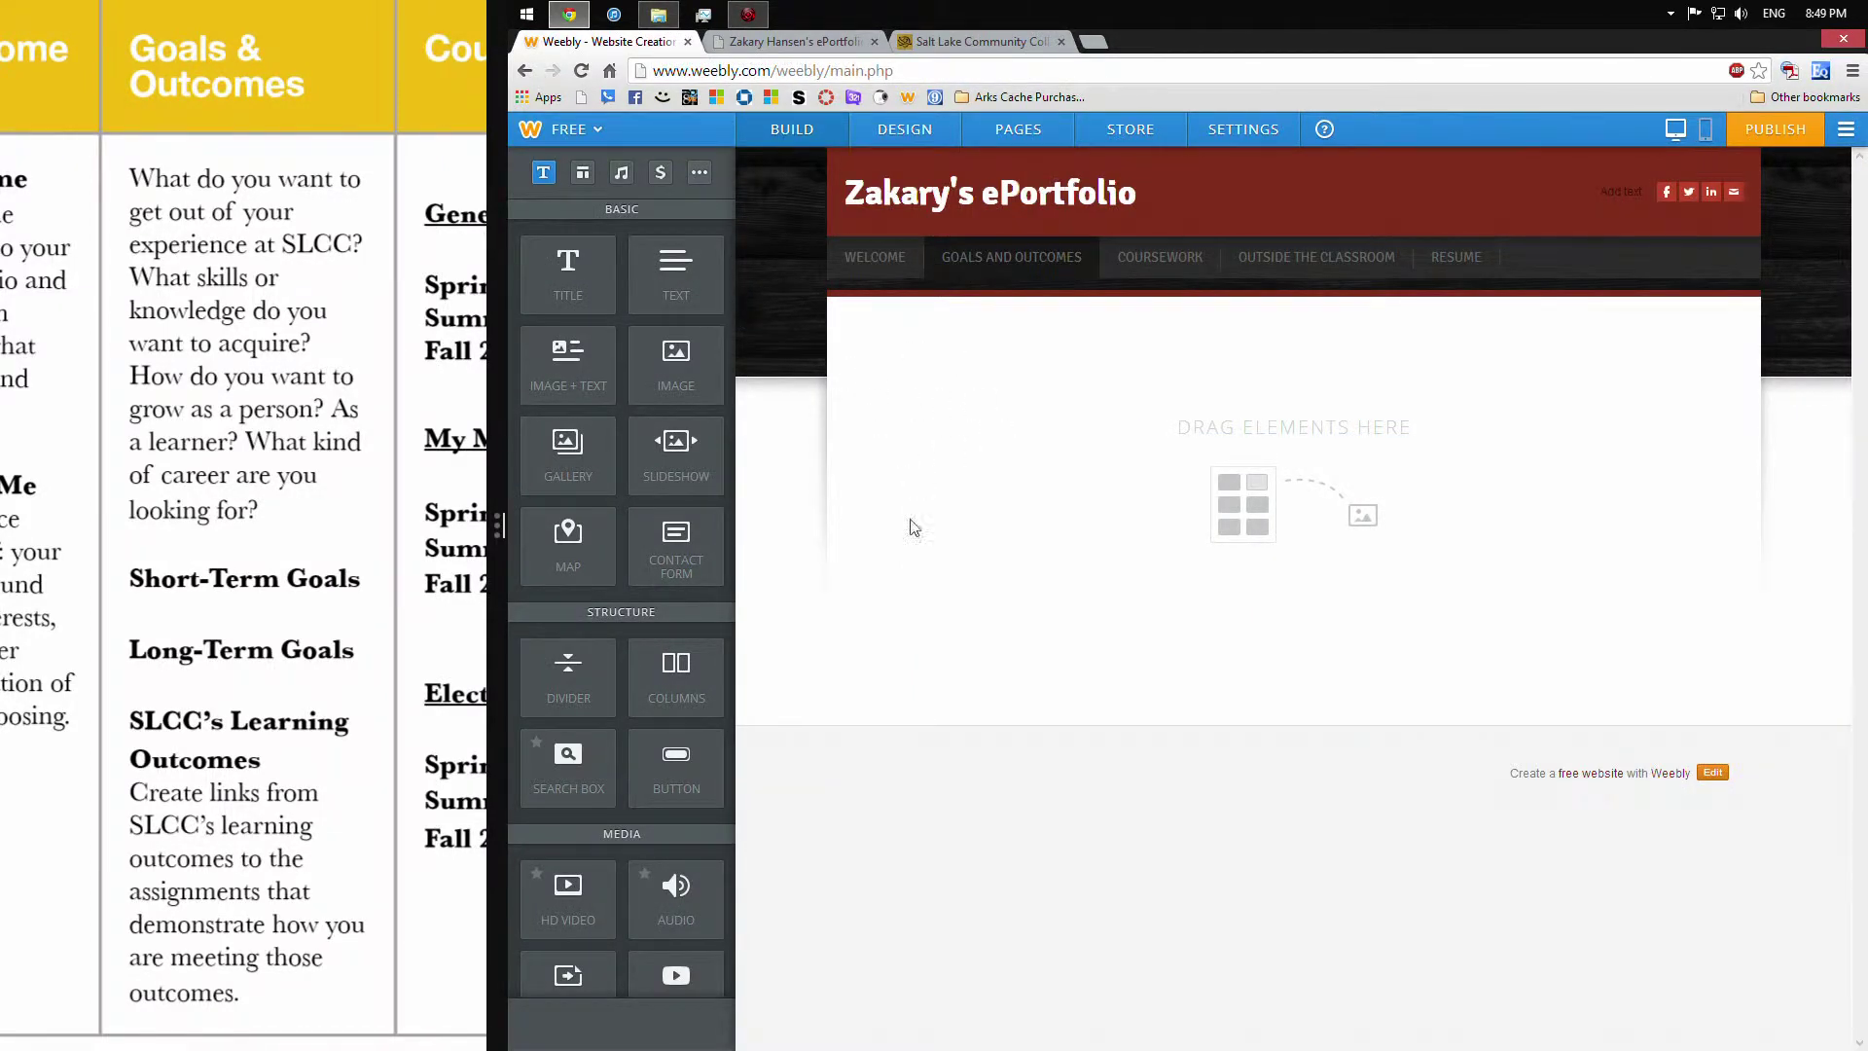
drag(678, 282, 1038, 413)
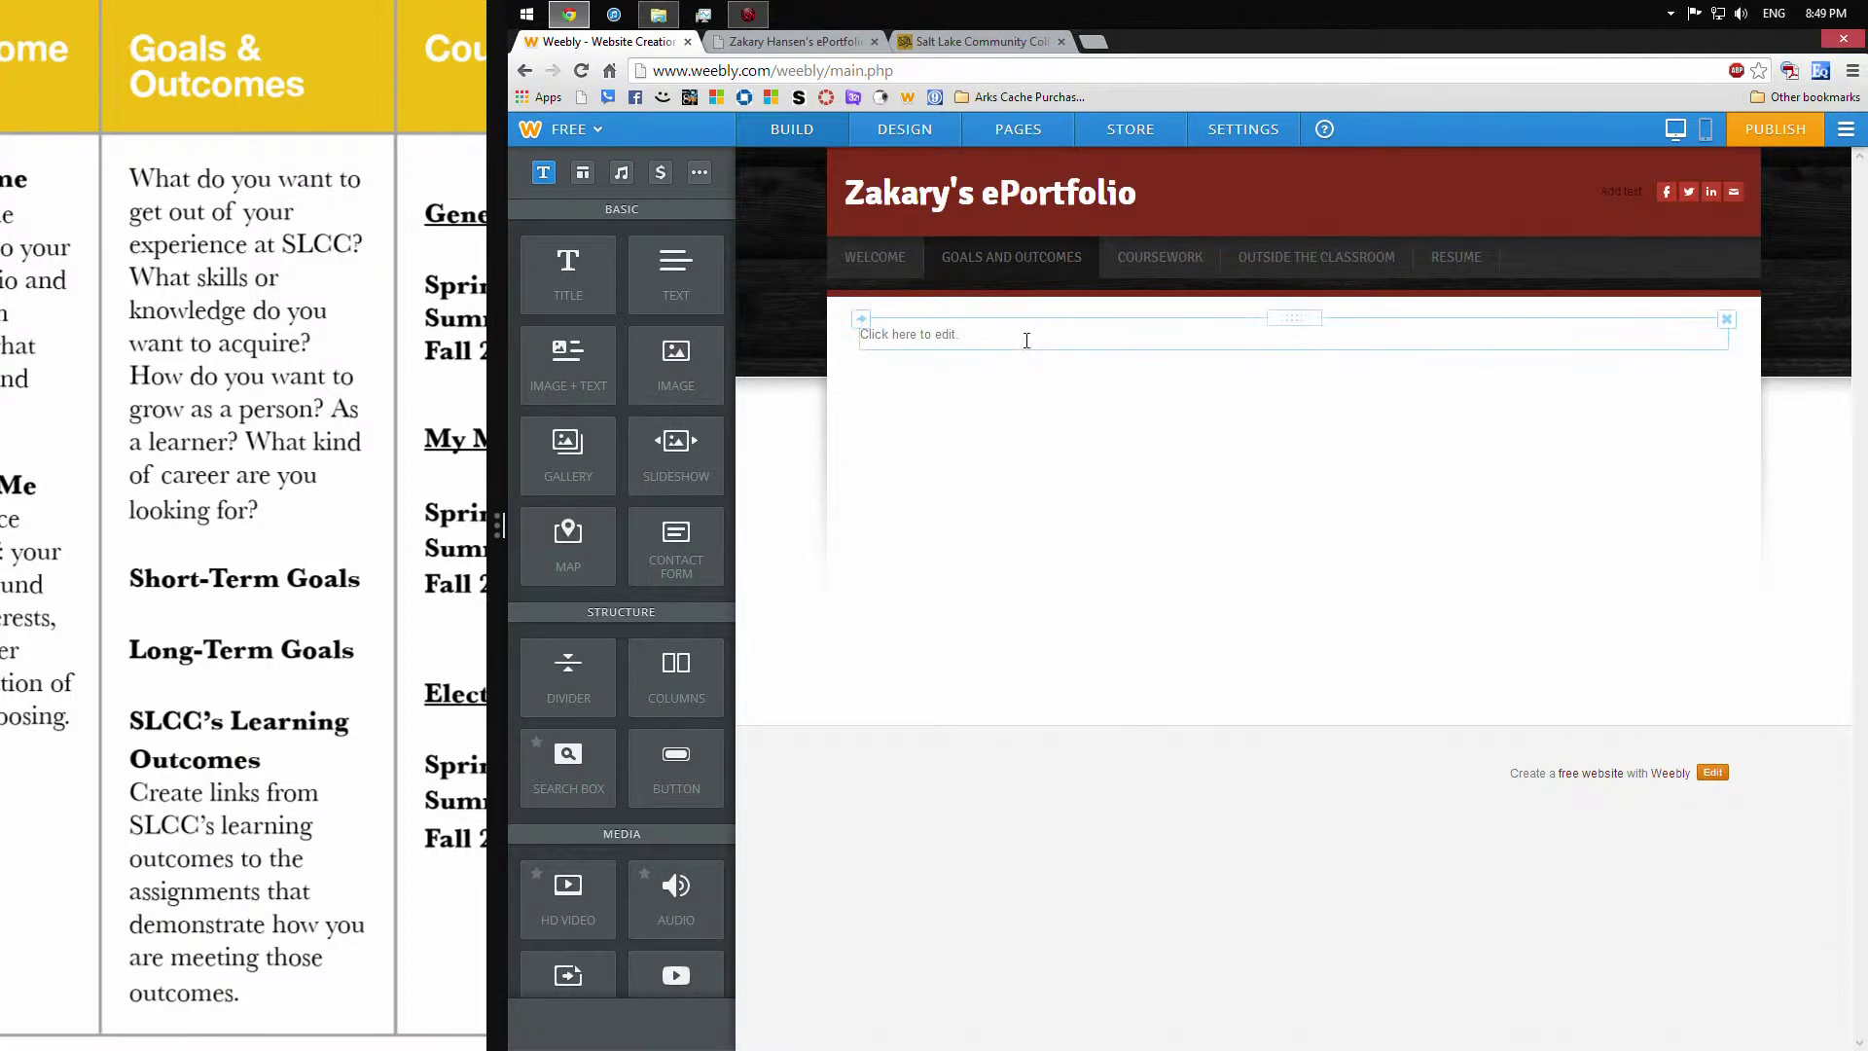
click(1026, 341)
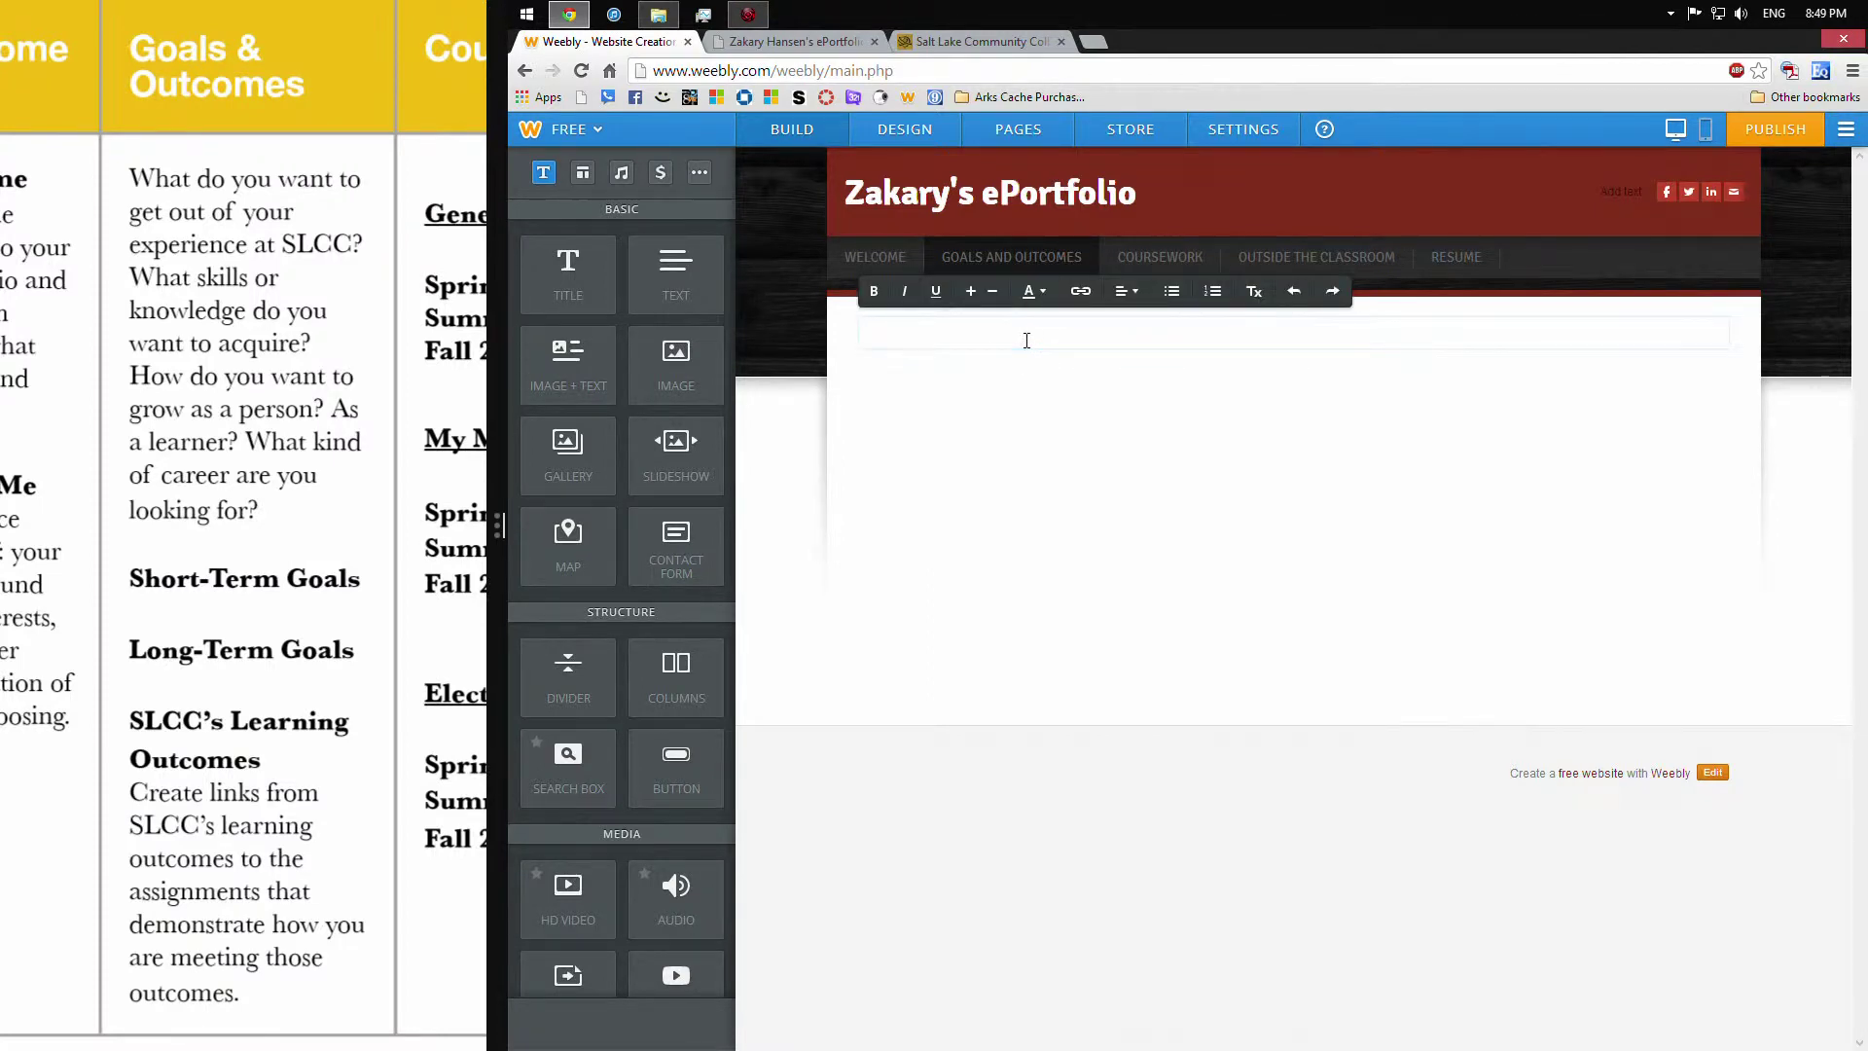
key(ctrl+v)
right_click(1026, 341)
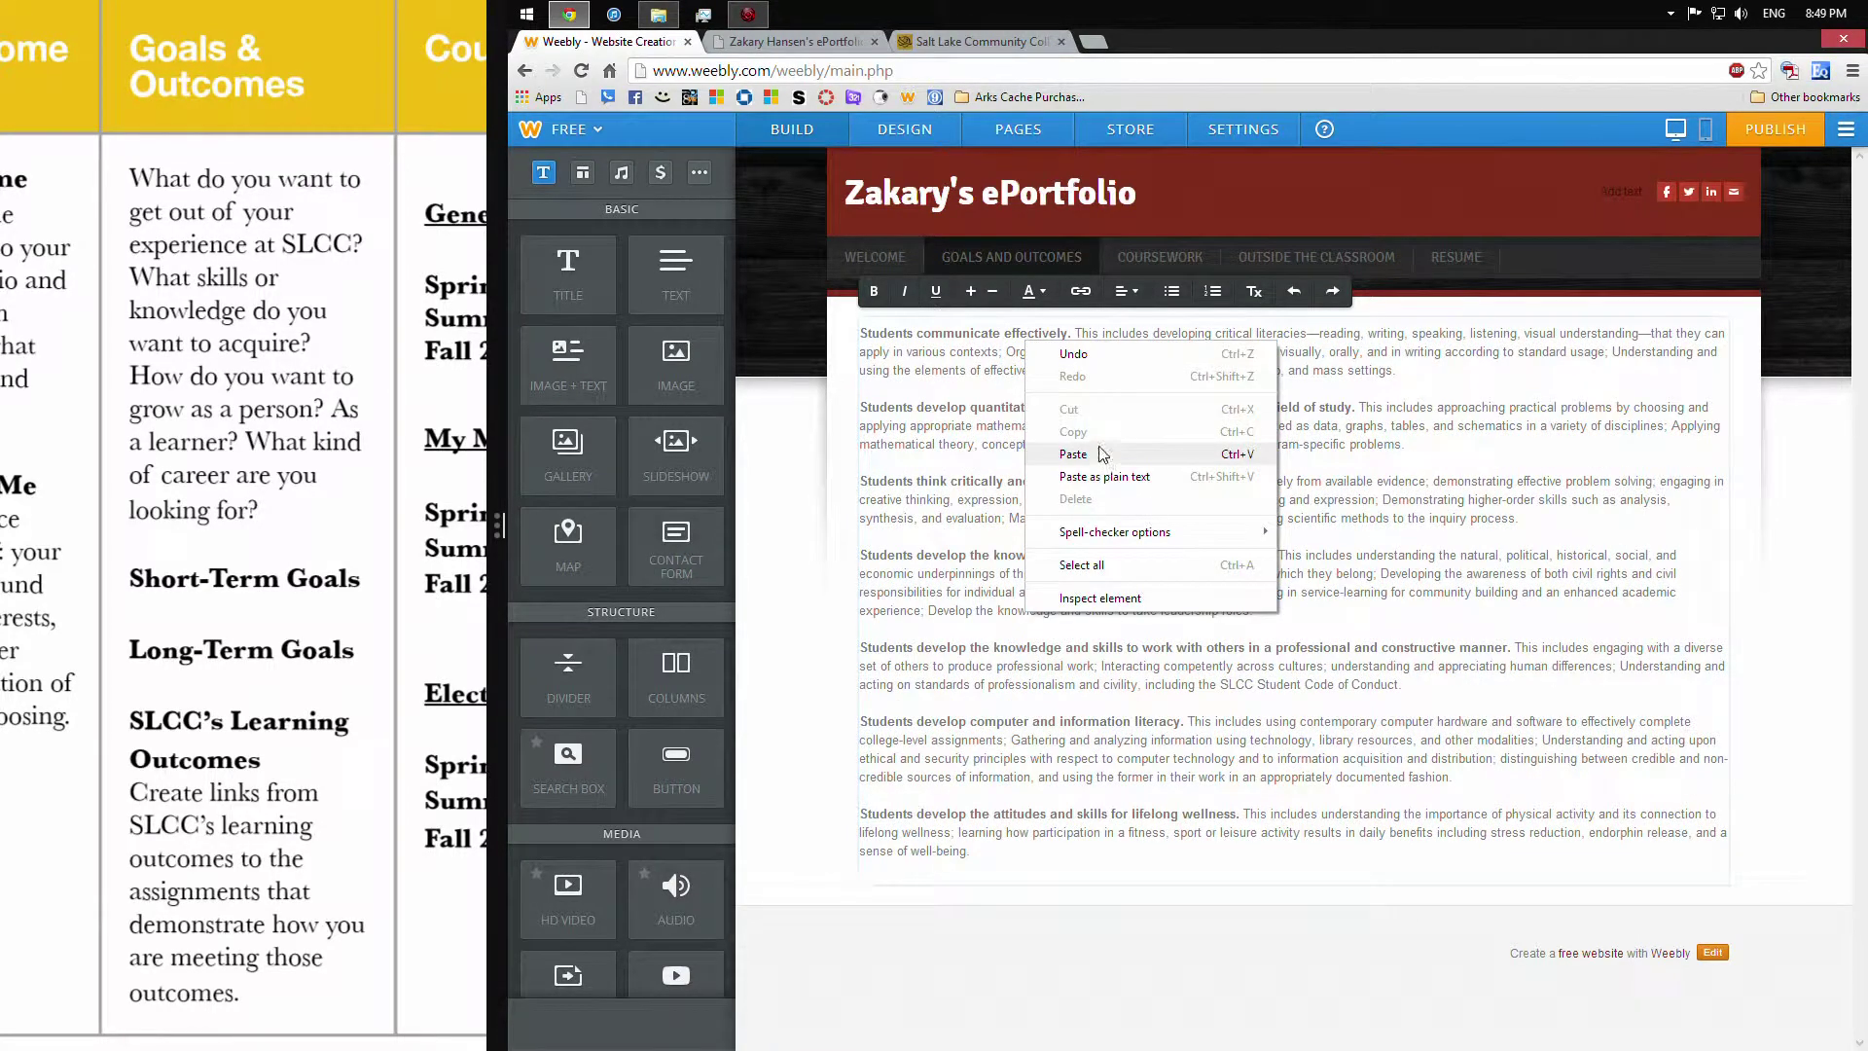
click(838, 489)
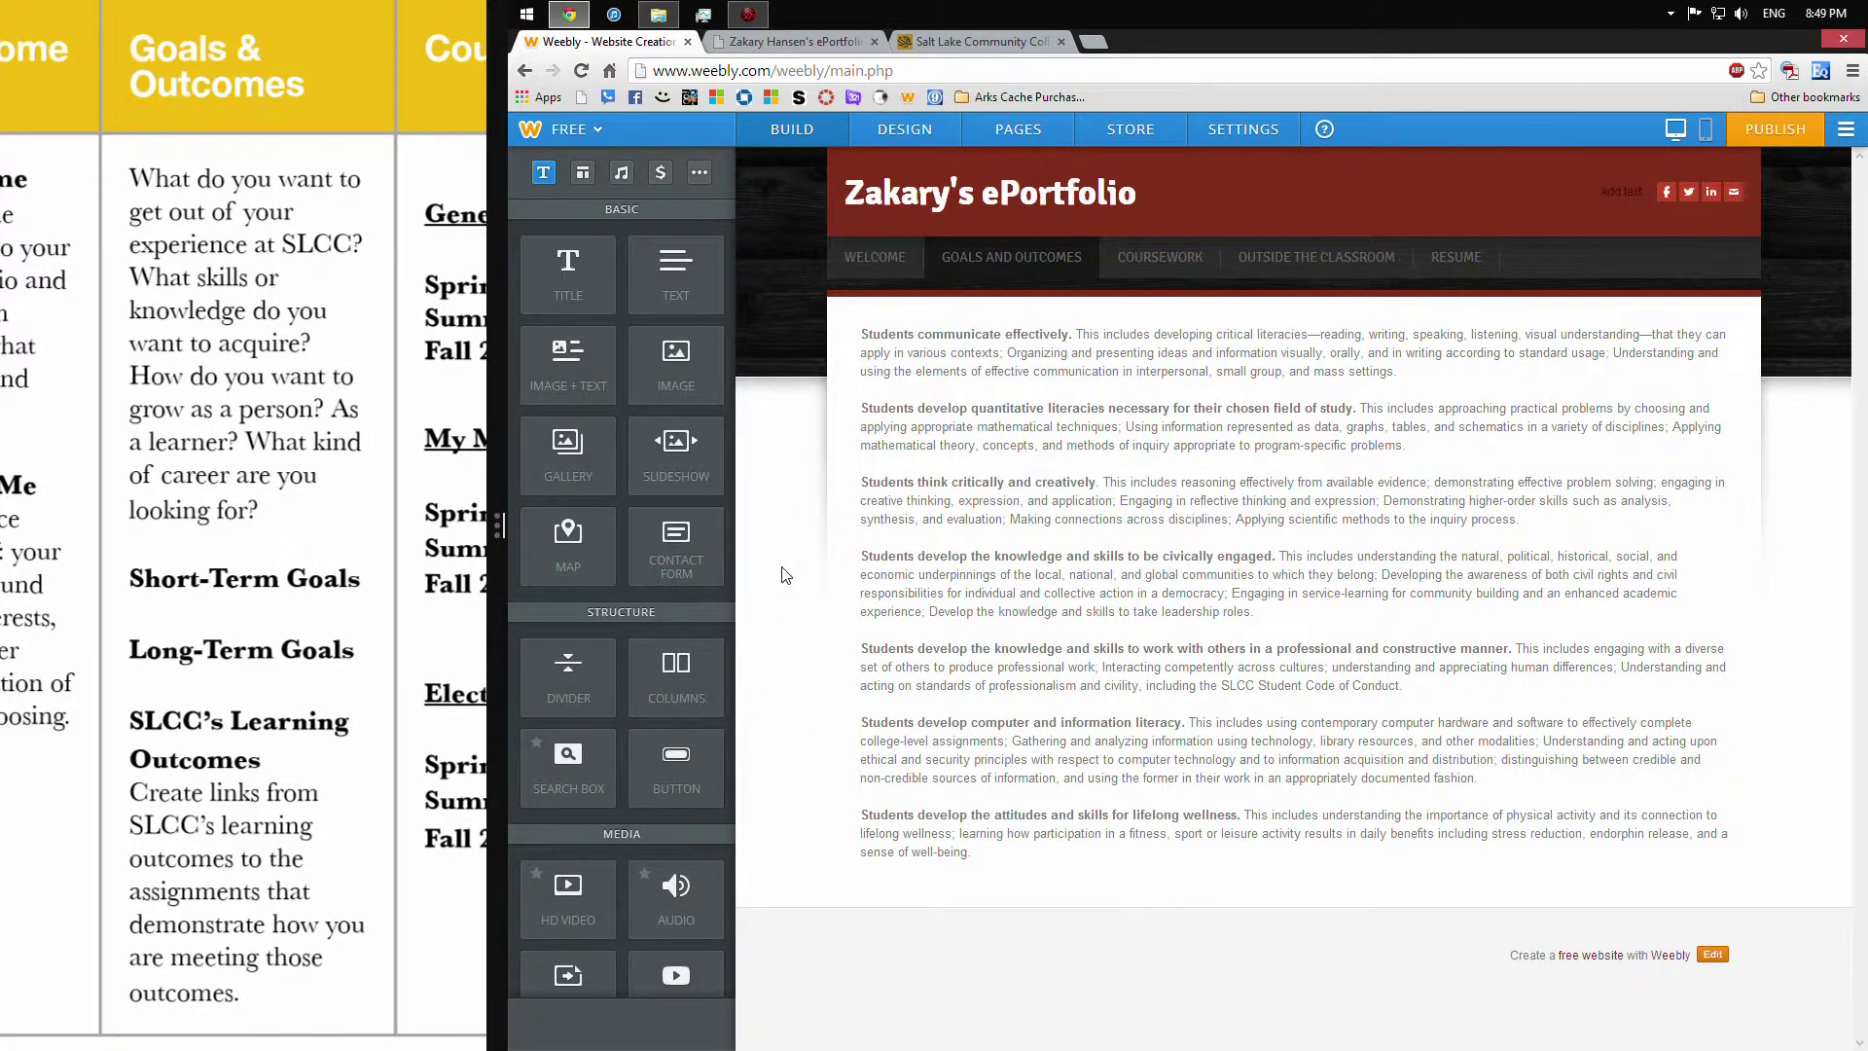
Examine how the learning outcomes are laid out on the Goals and Outcomes page of the existing published ePortfolio
click(856, 43)
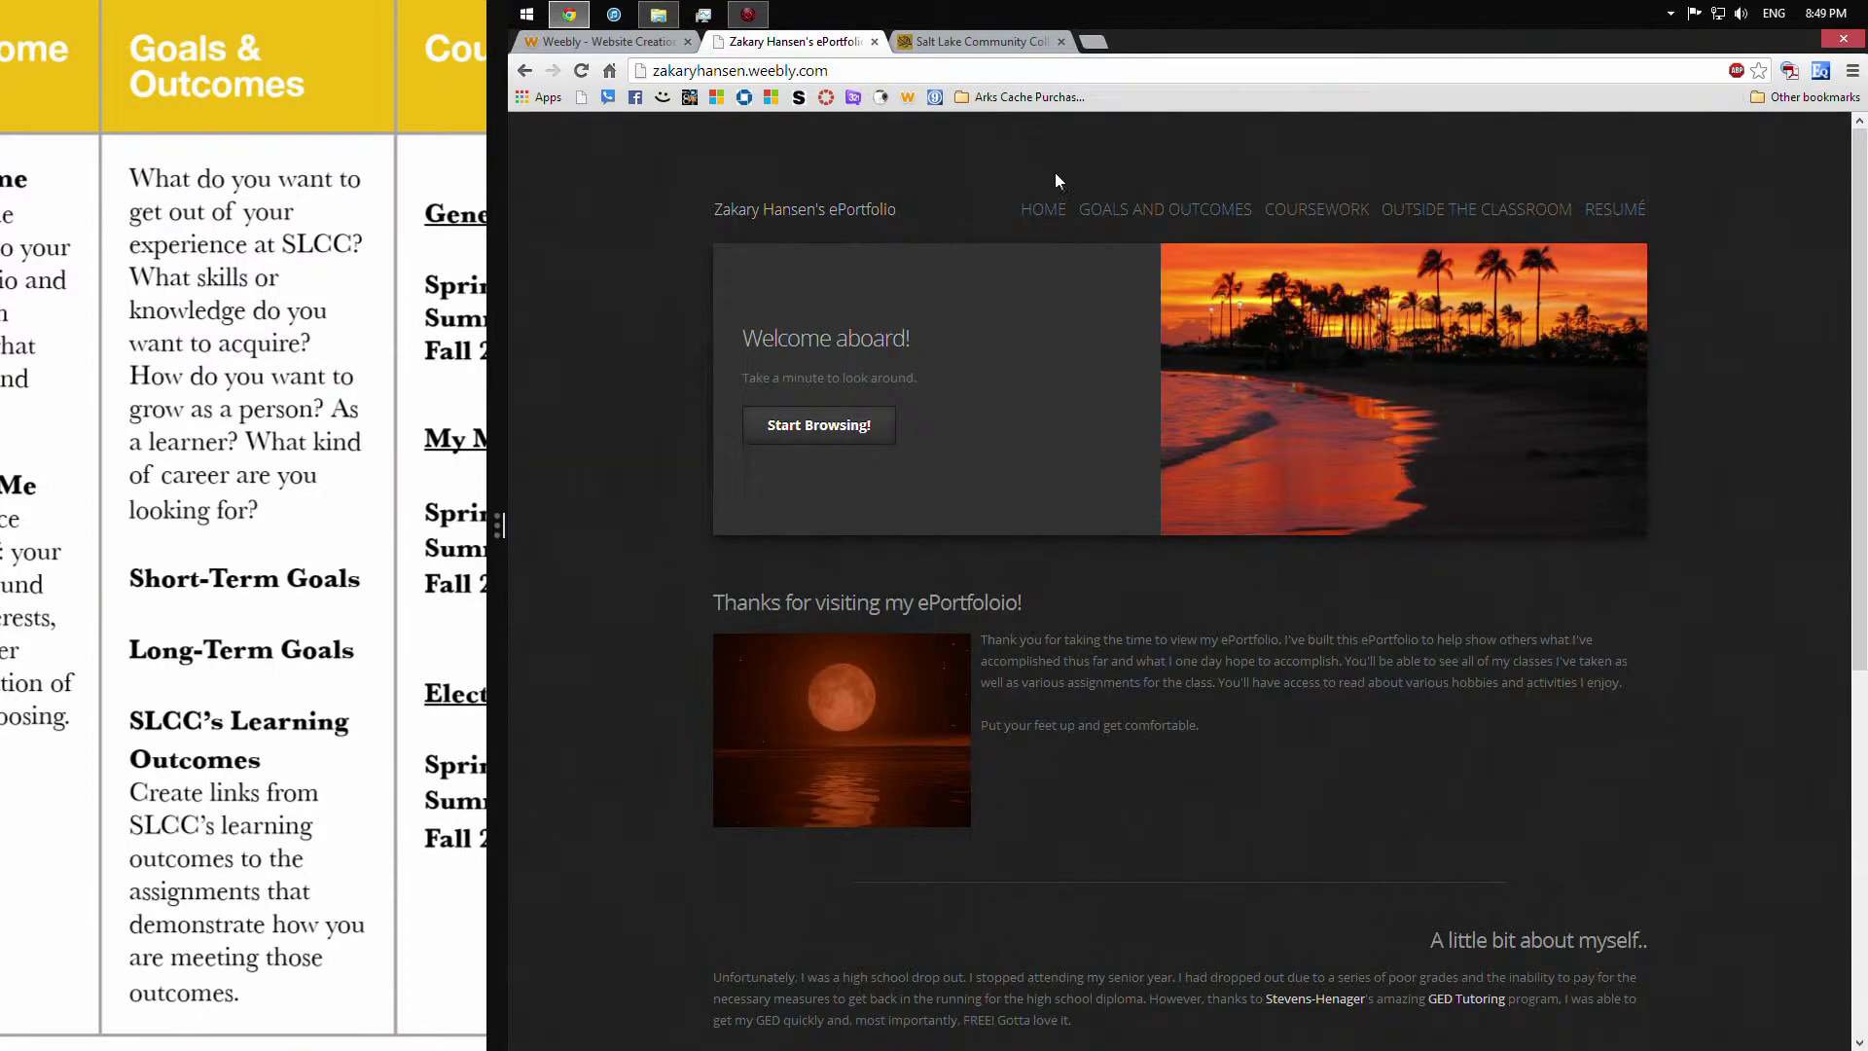
click(1134, 210)
scroll(673, 525, down, 8)
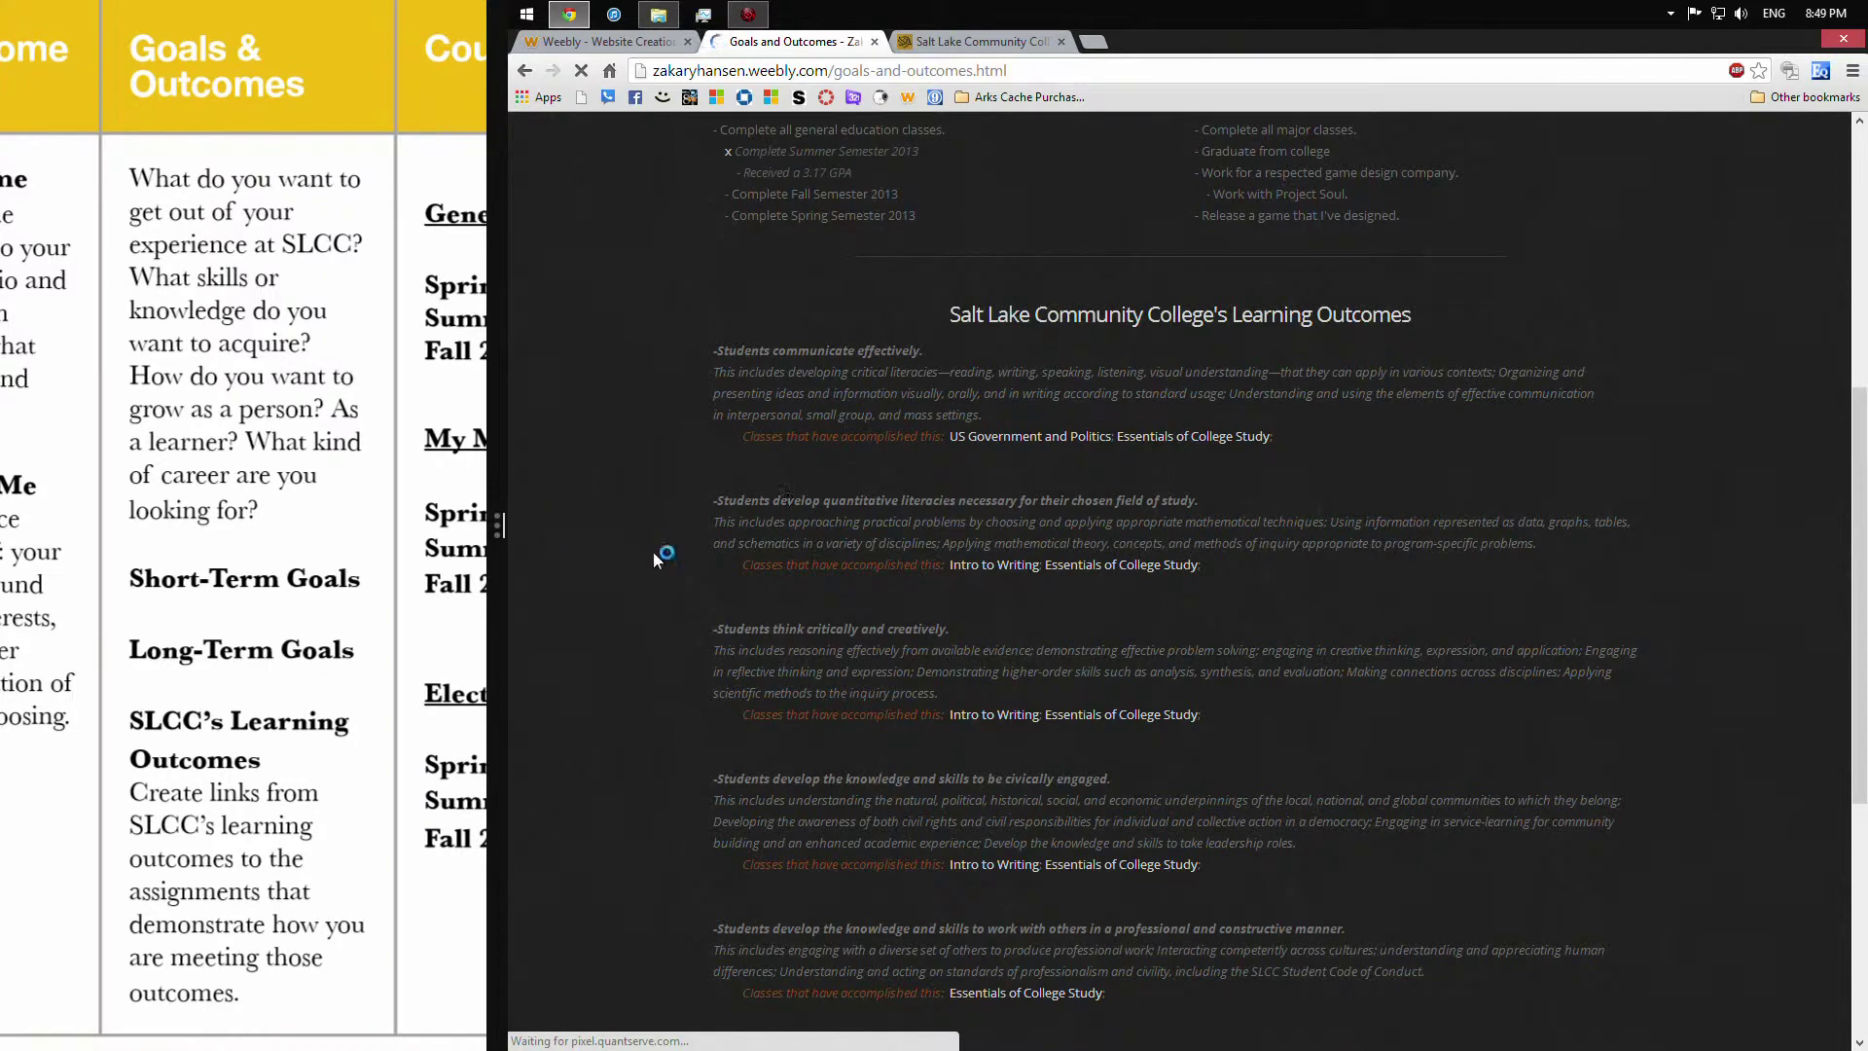
Back in the Weebly editor, put the "This includes..." description of each of the seven learning outcomes on its own line below its bold heading
click(603, 40)
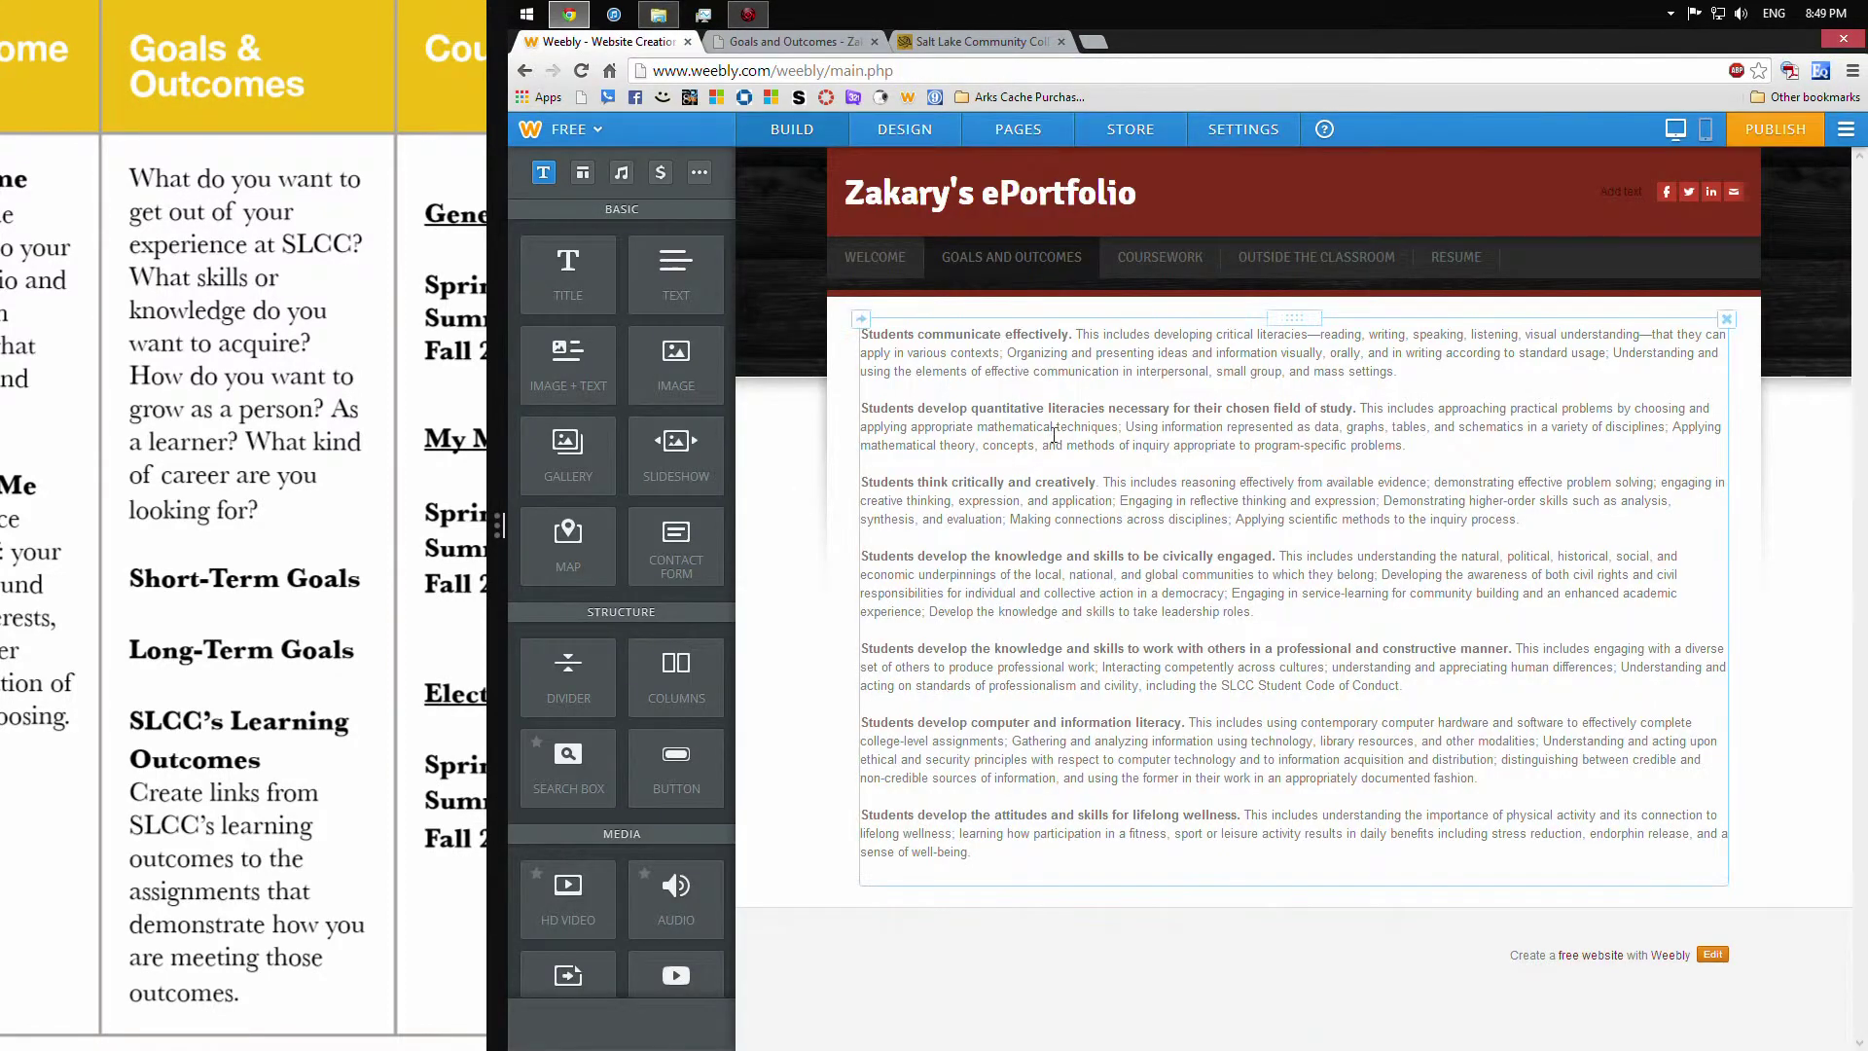
click(1074, 337)
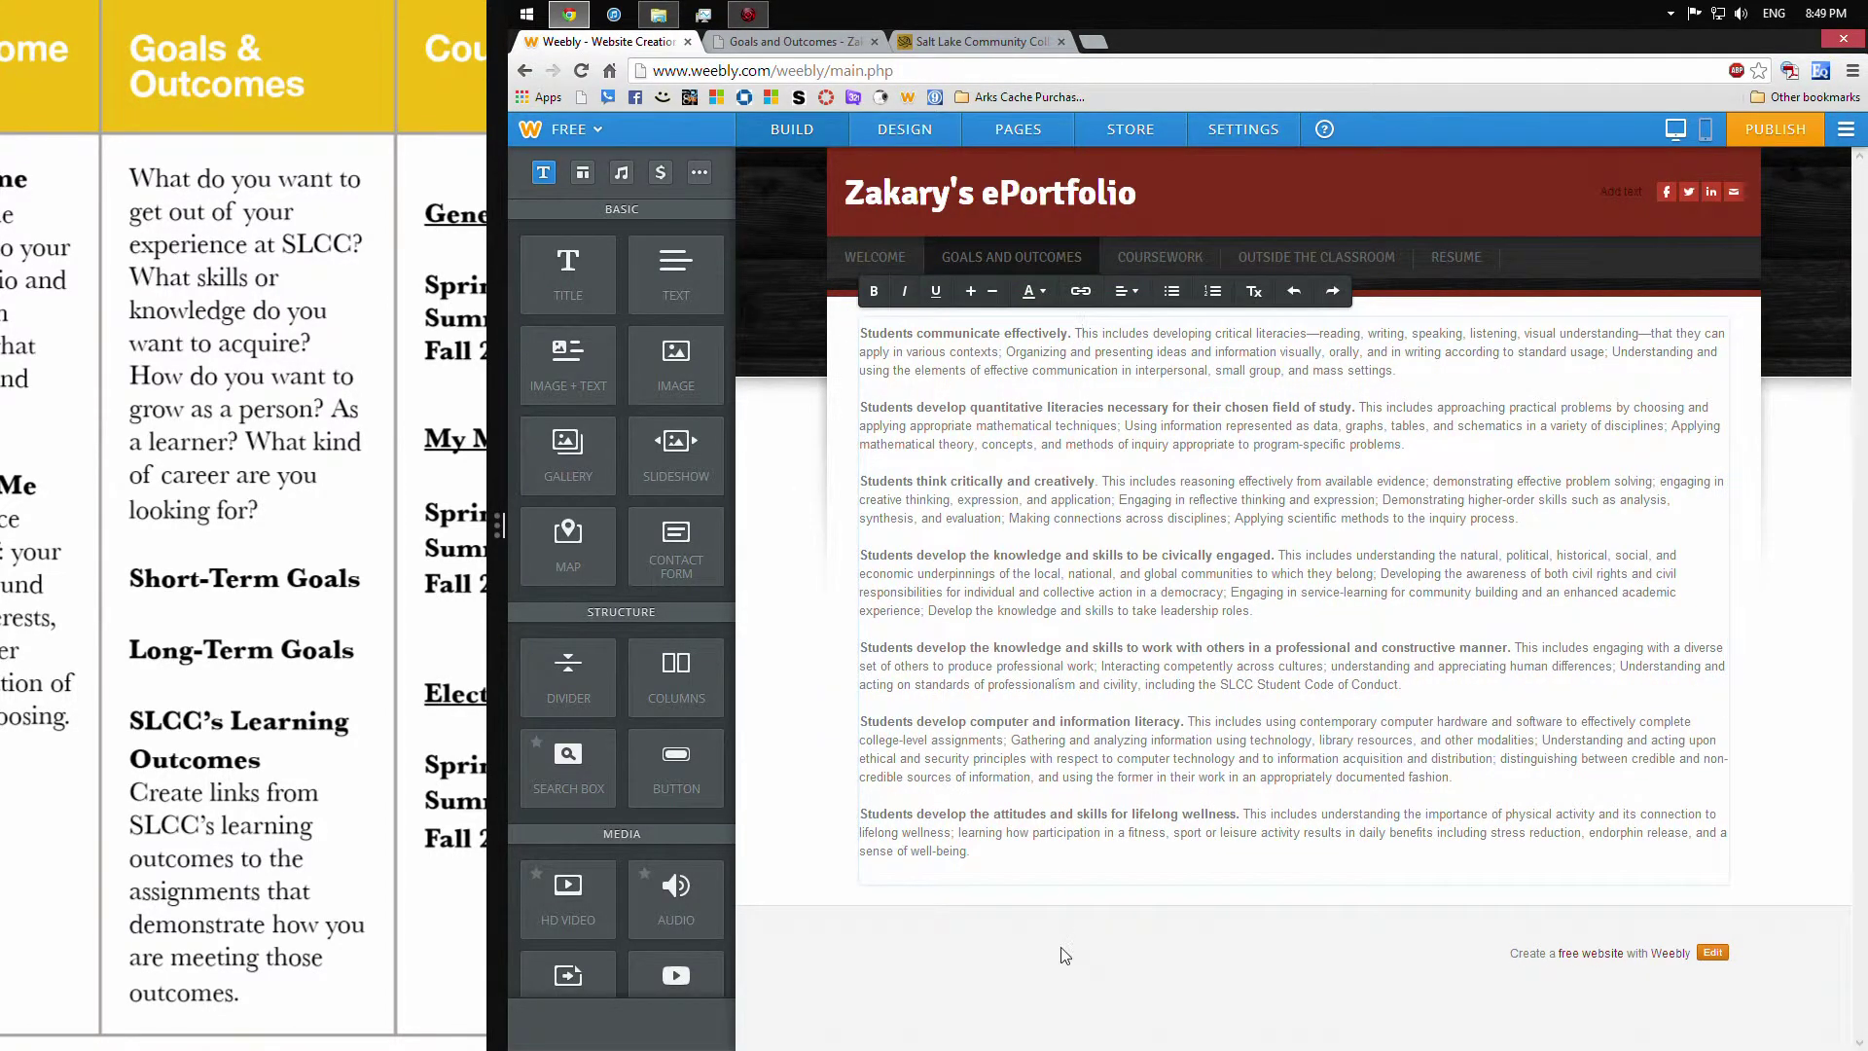
key(Return)
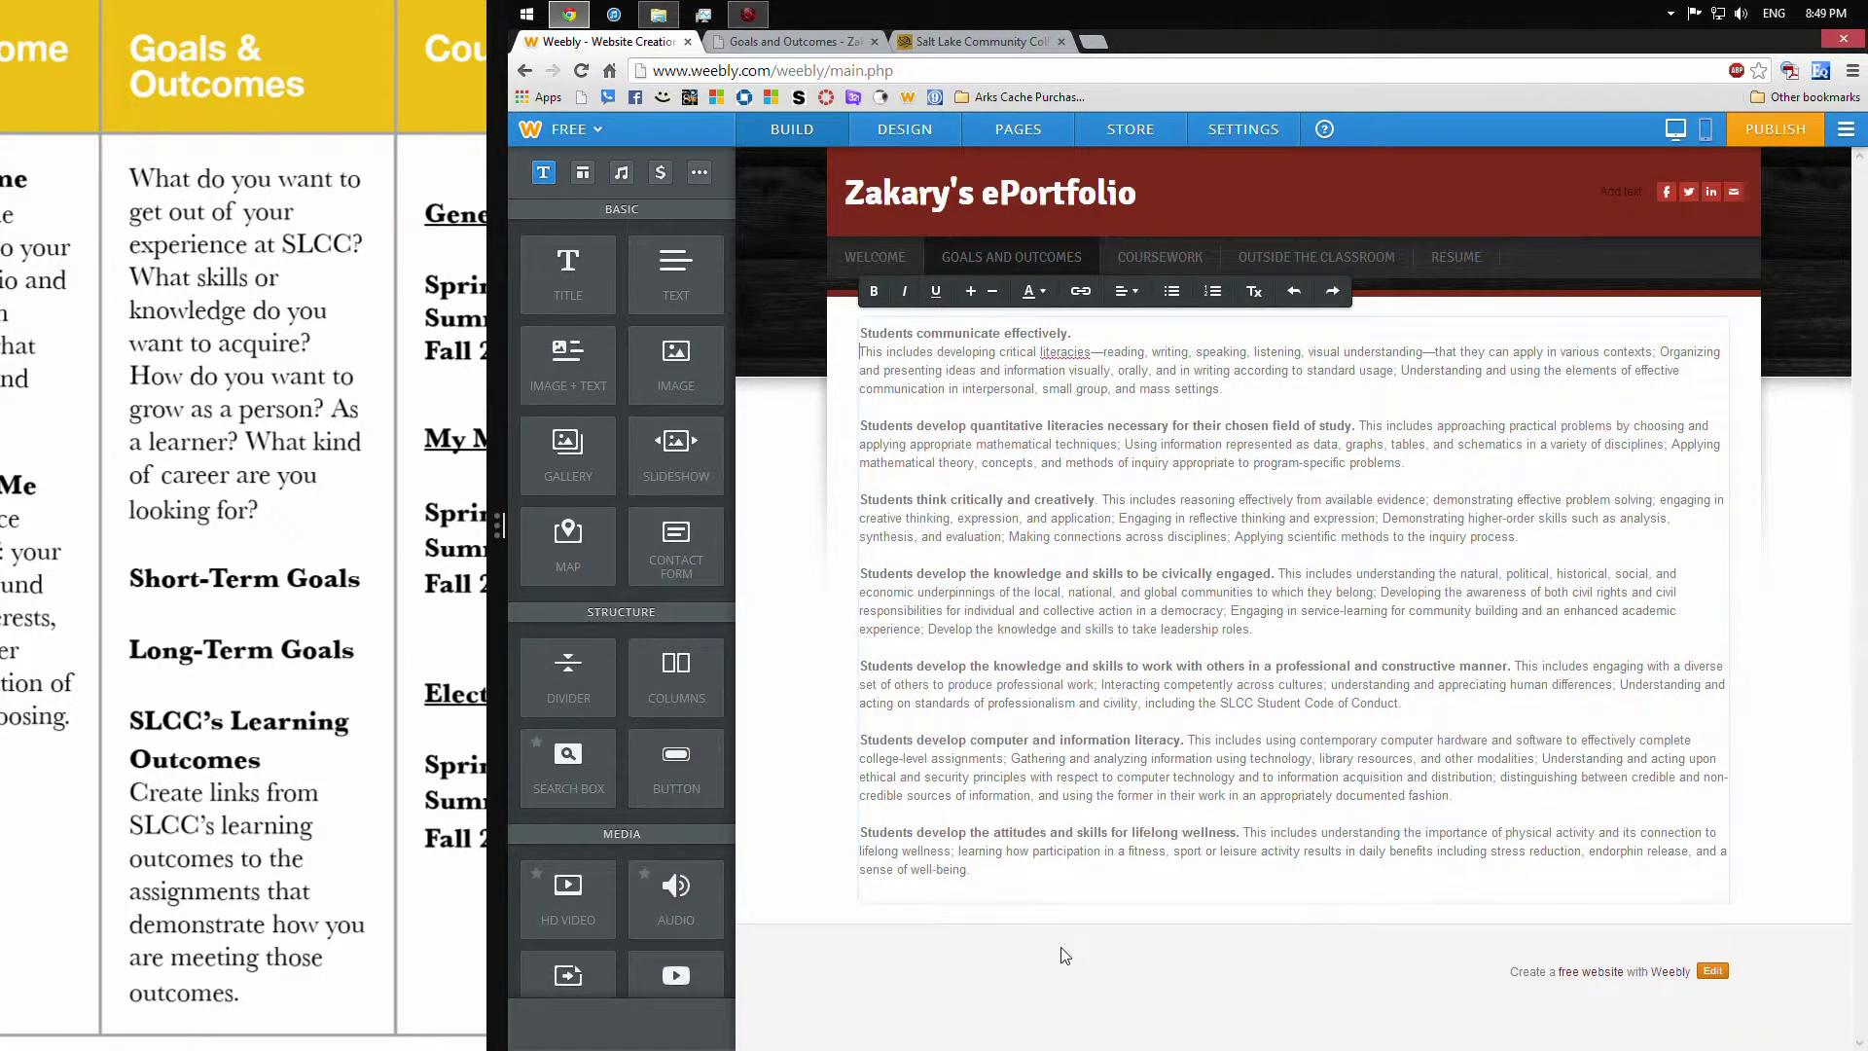
click(1362, 426)
key(Return)
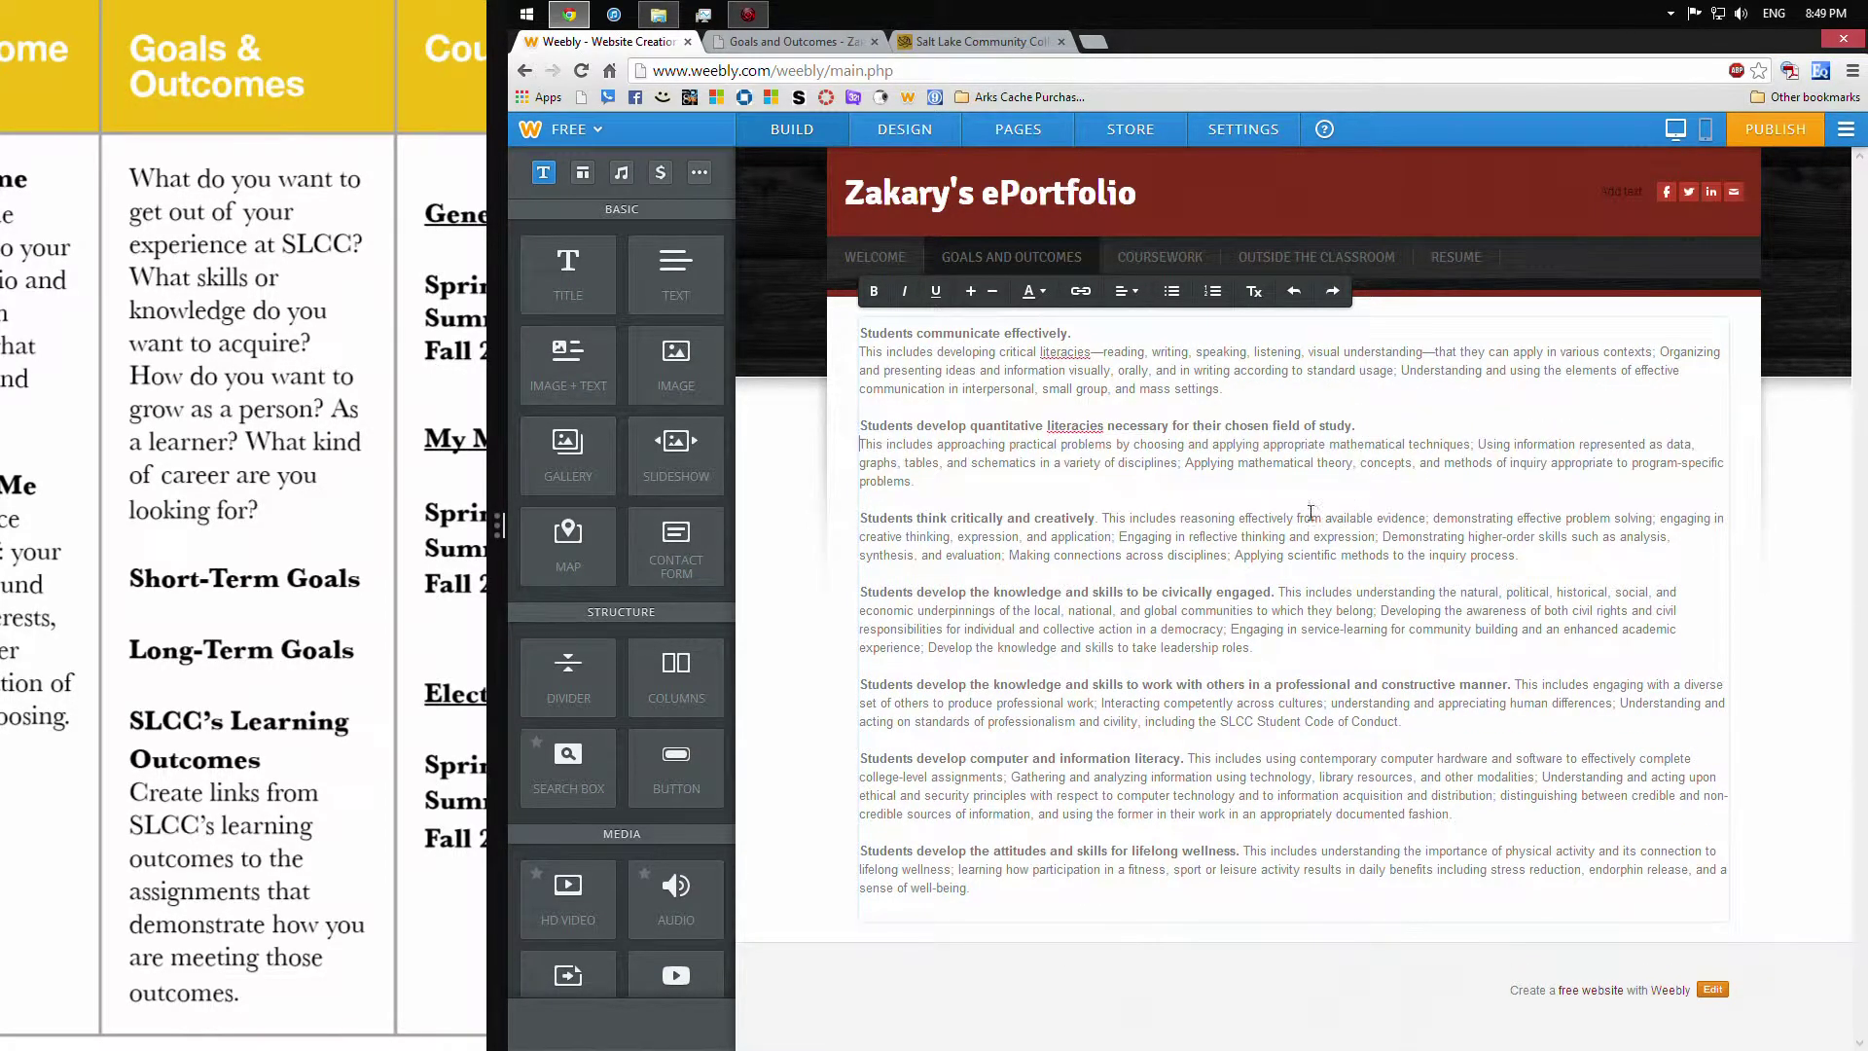
click(1102, 518)
key(Return)
click(1279, 610)
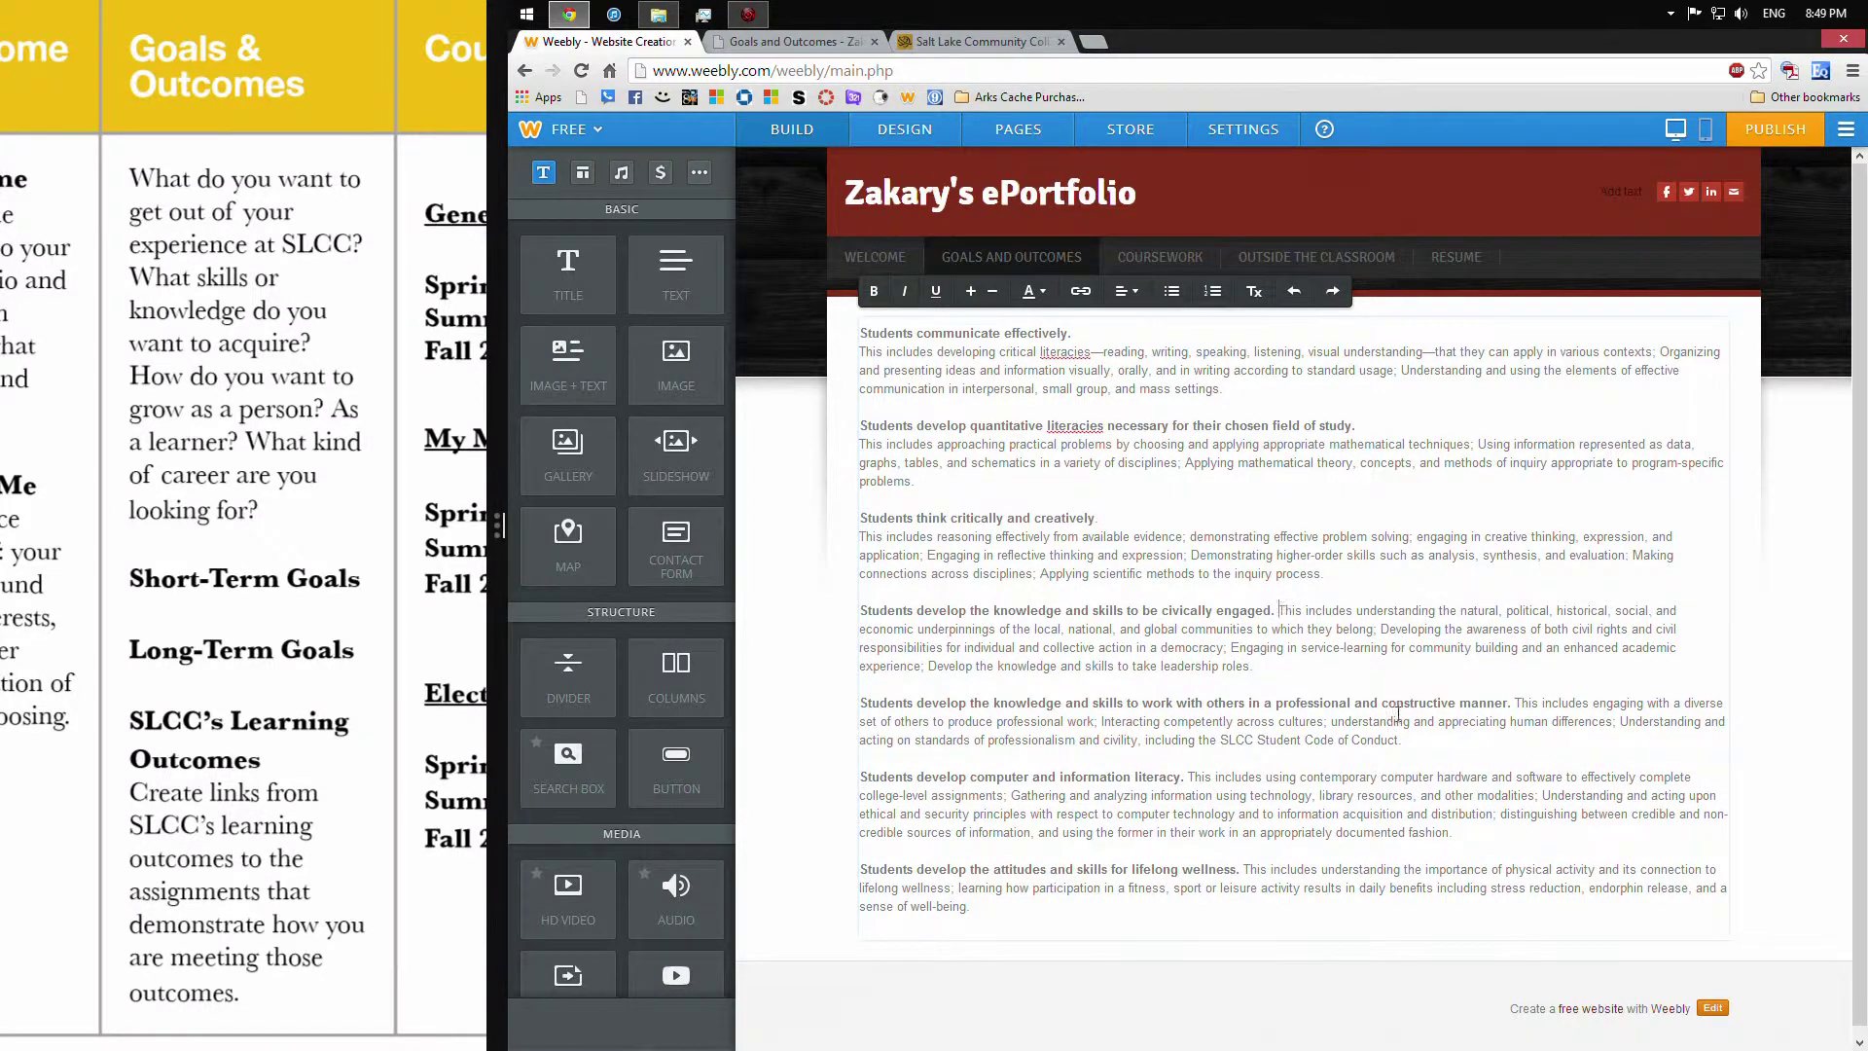
key(Return)
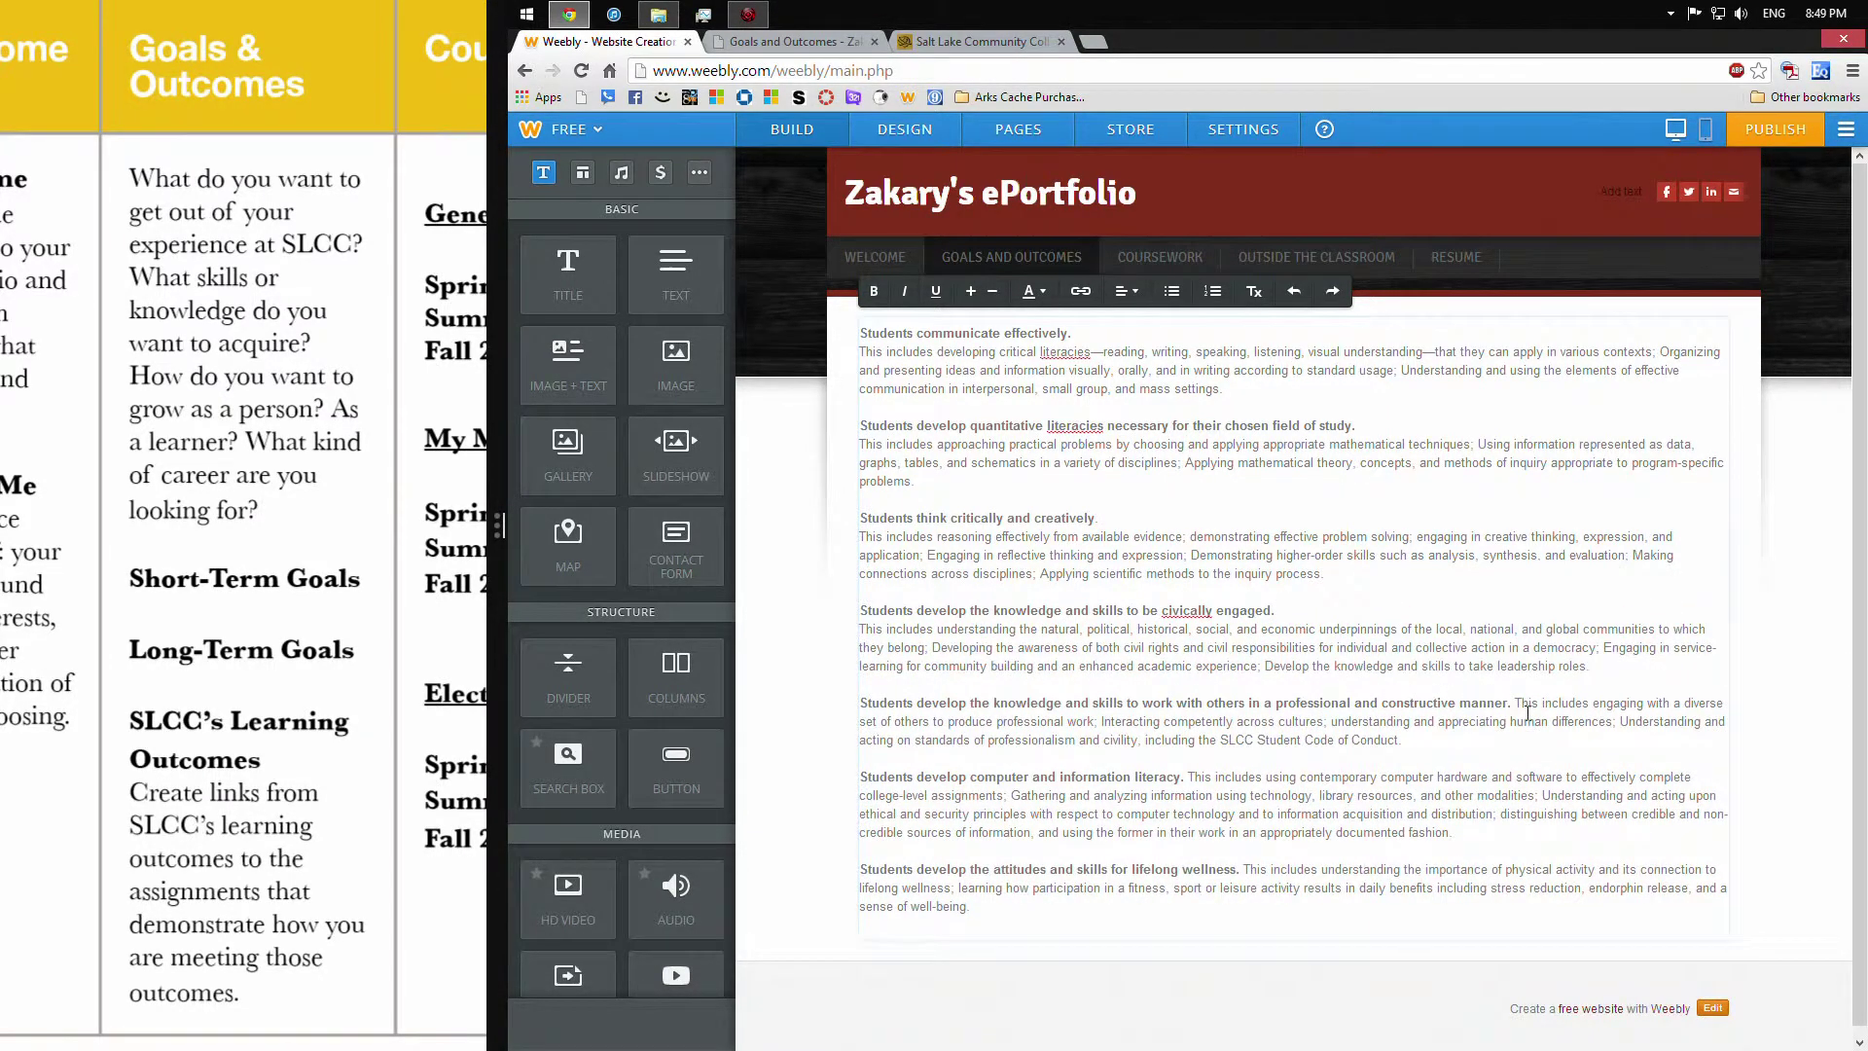
key(Return)
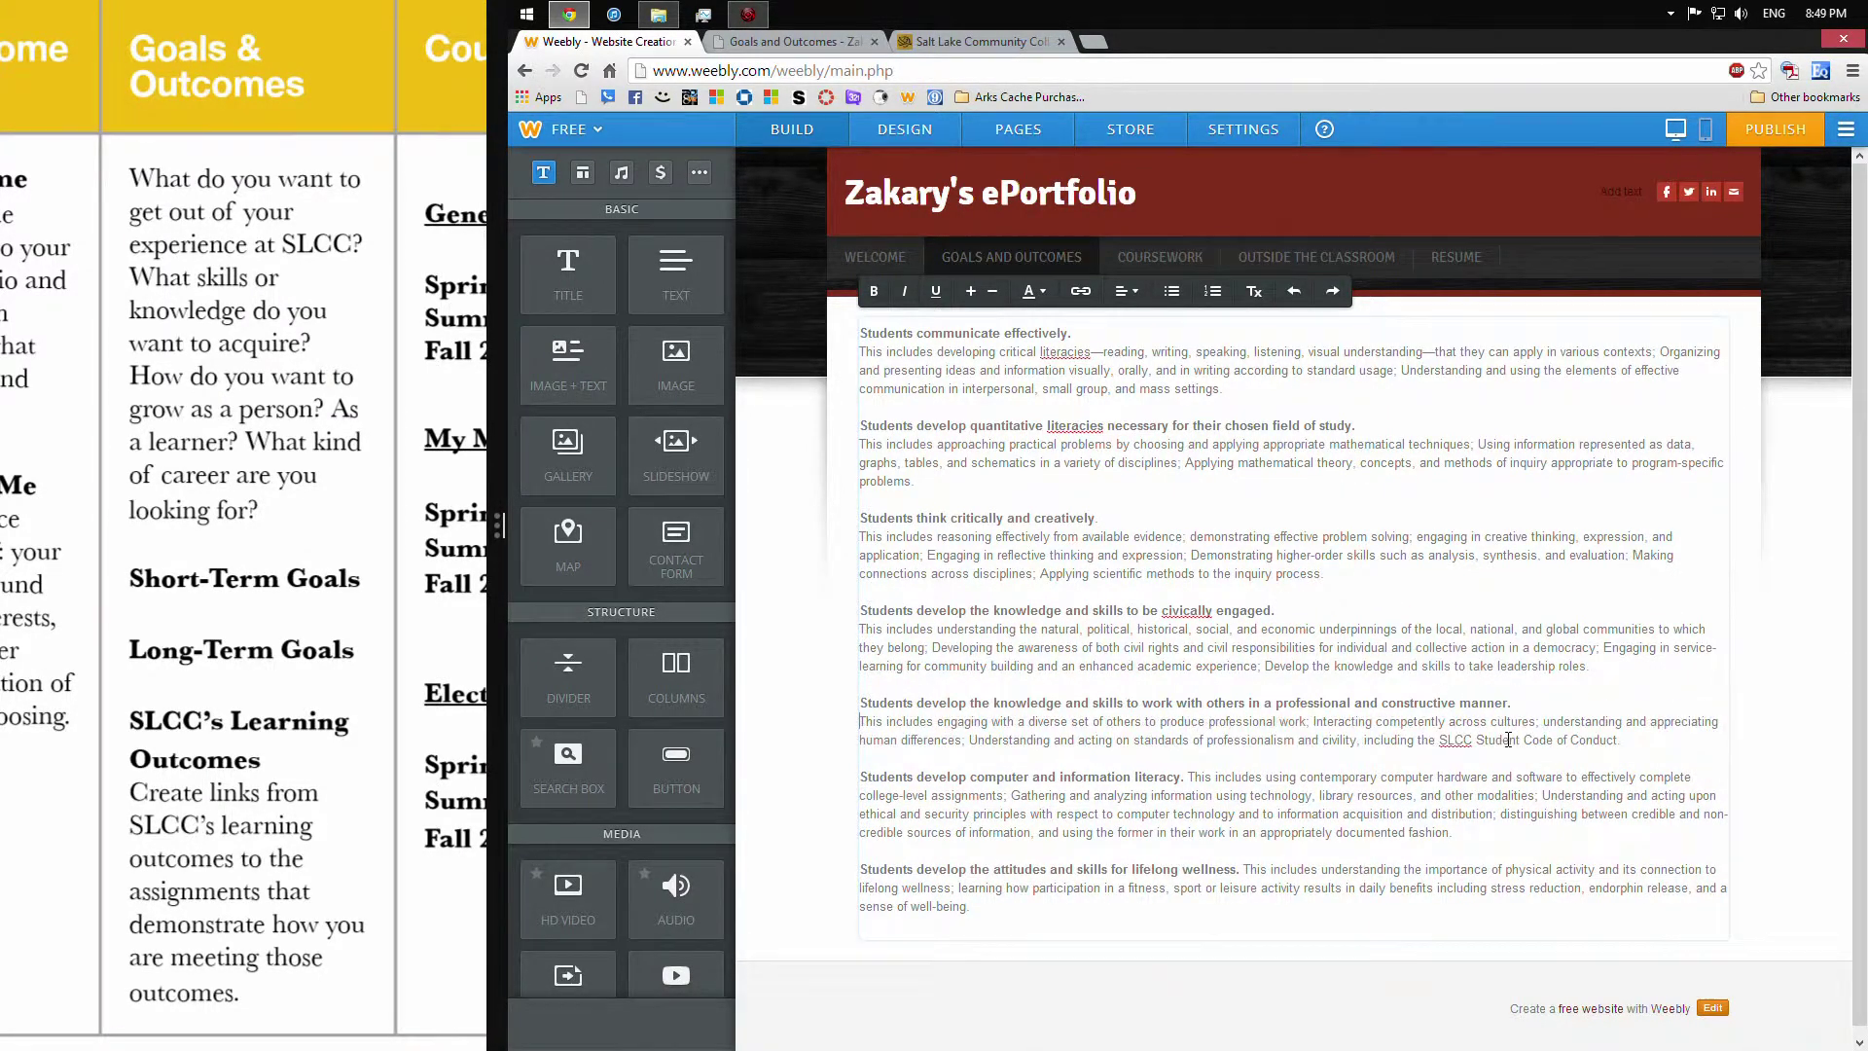
click(1192, 775)
key(Return)
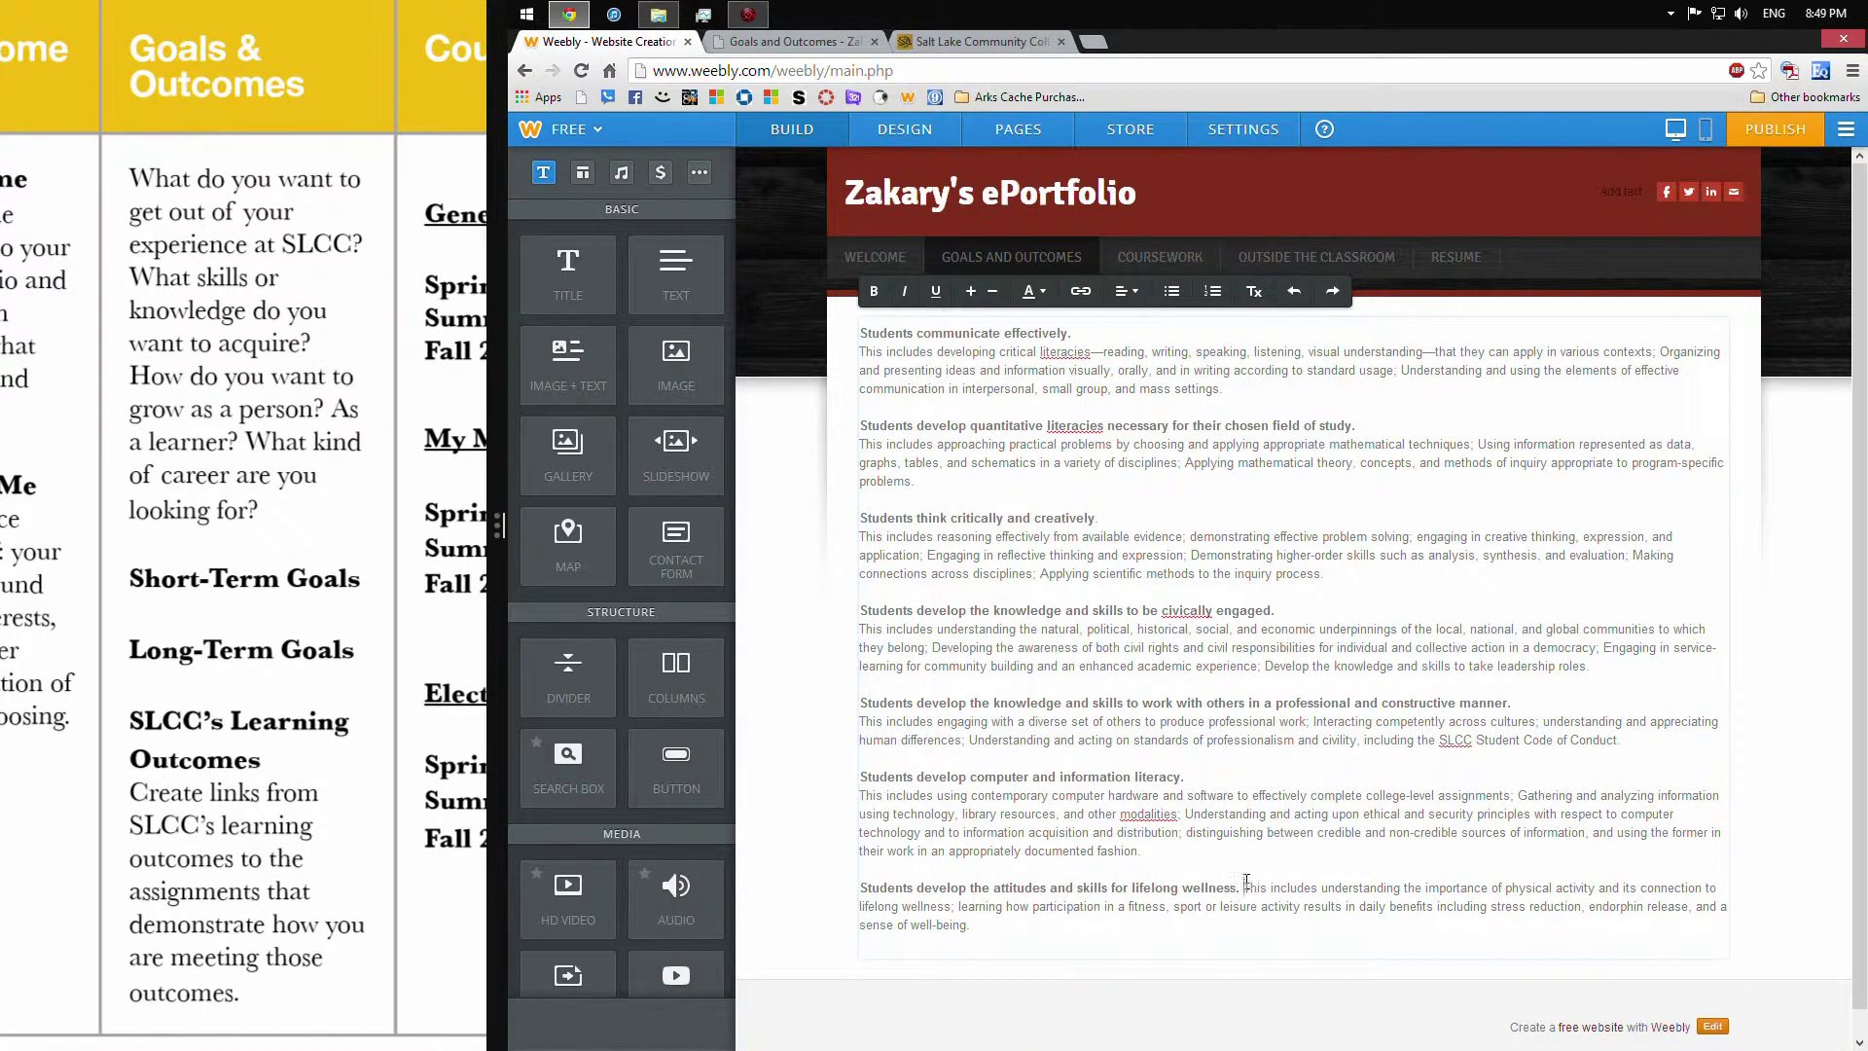
click(1247, 883)
key(Return)
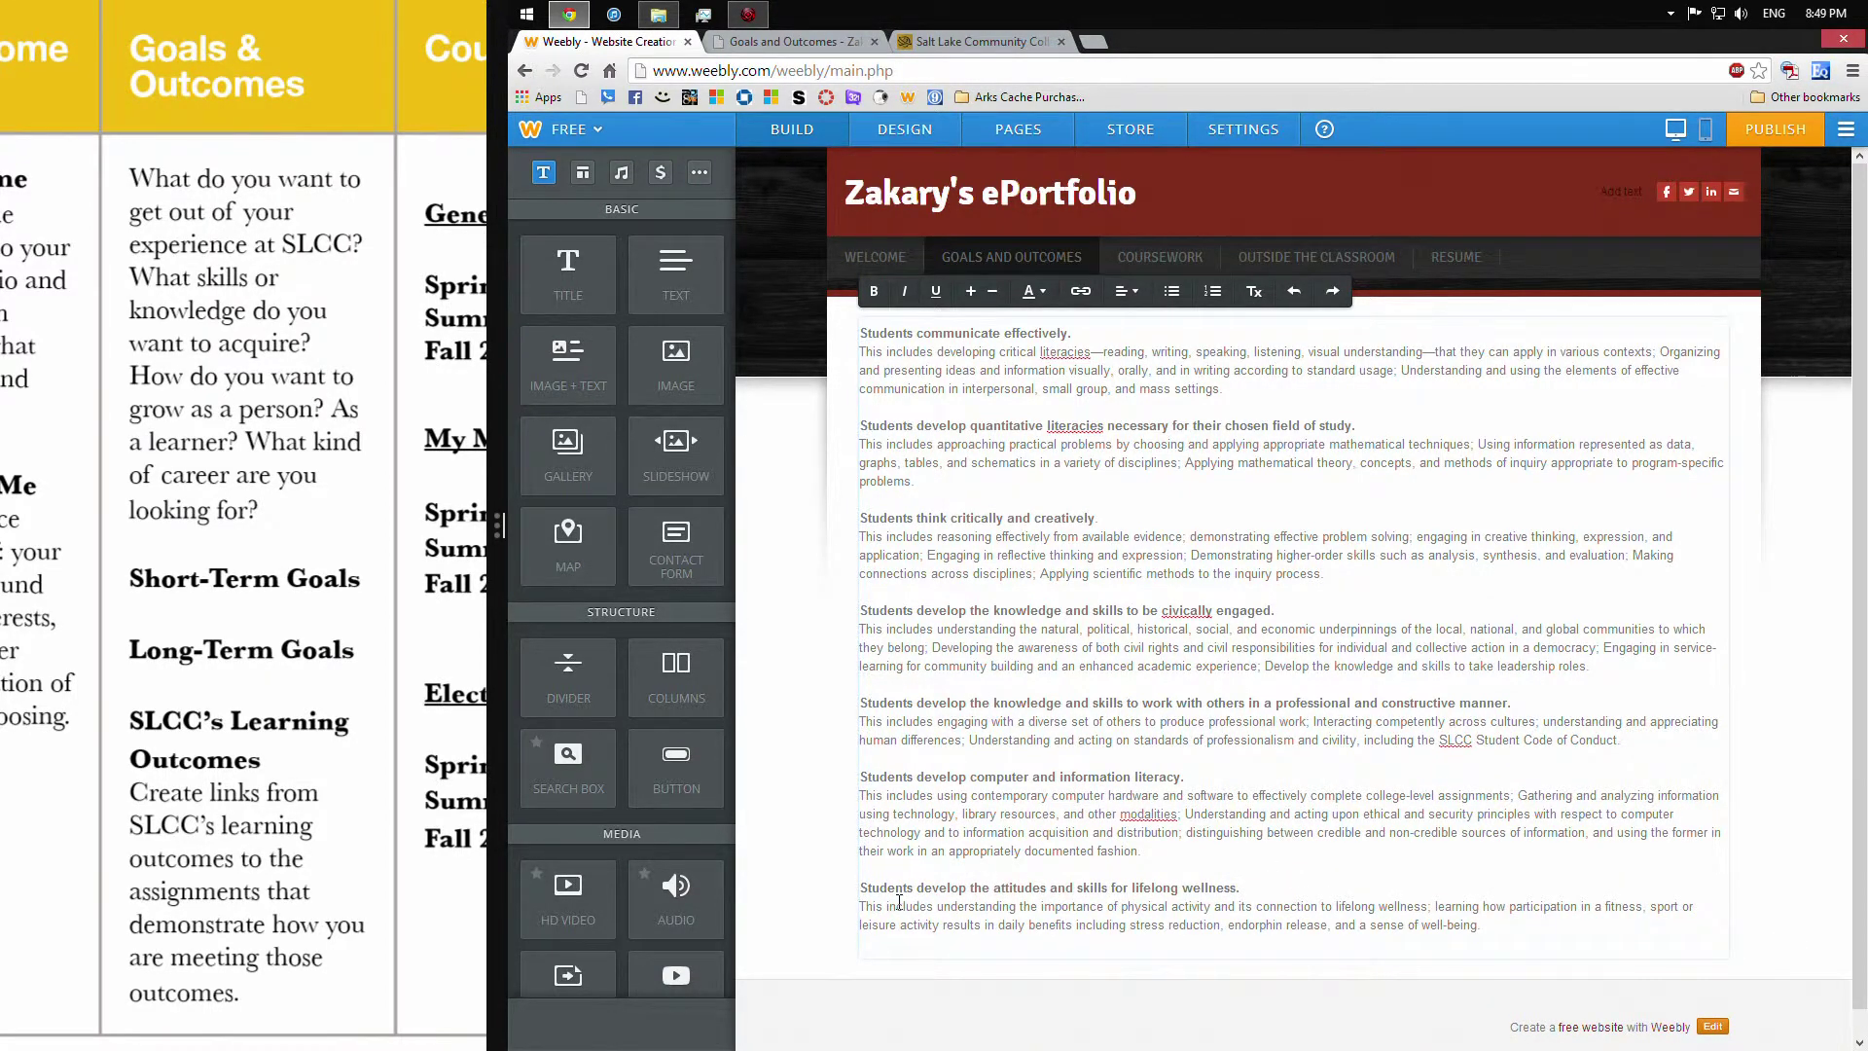
Add a hyphen in front of each of the seven bold learning outcome headings
text(-)
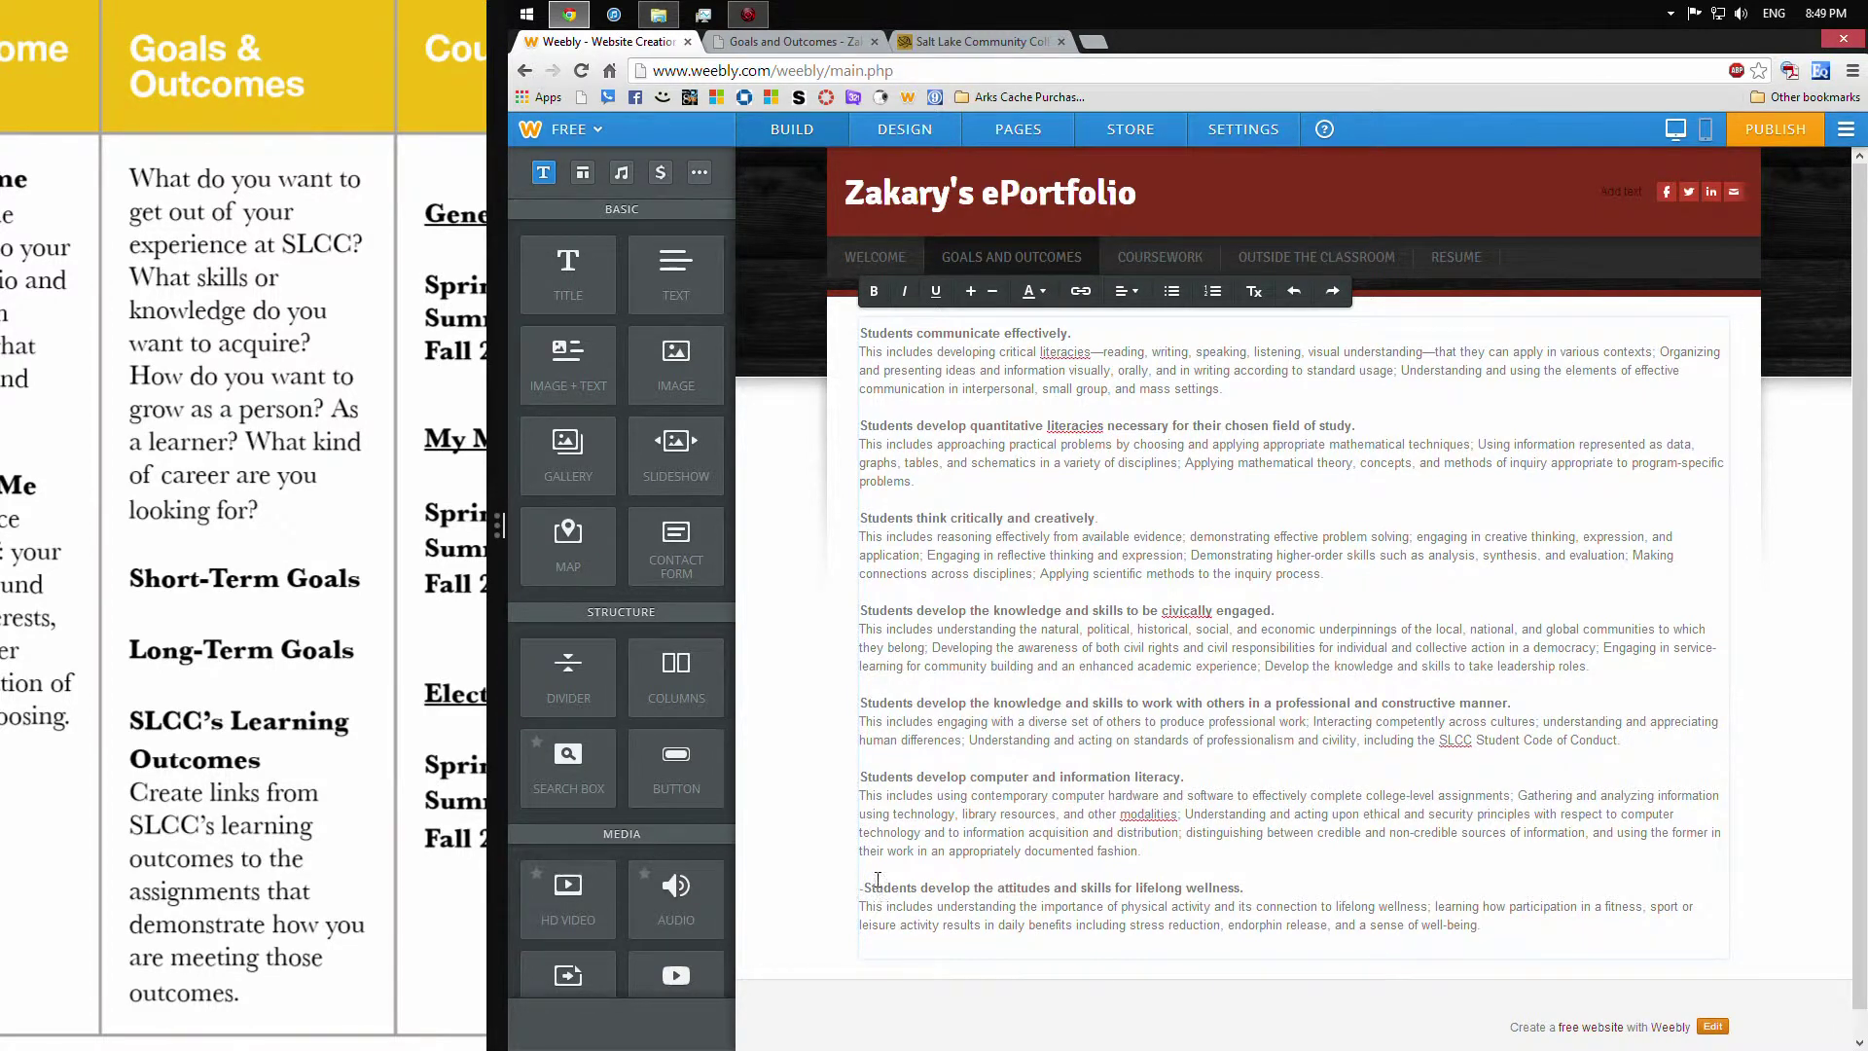
click(864, 776)
text(-)
click(861, 702)
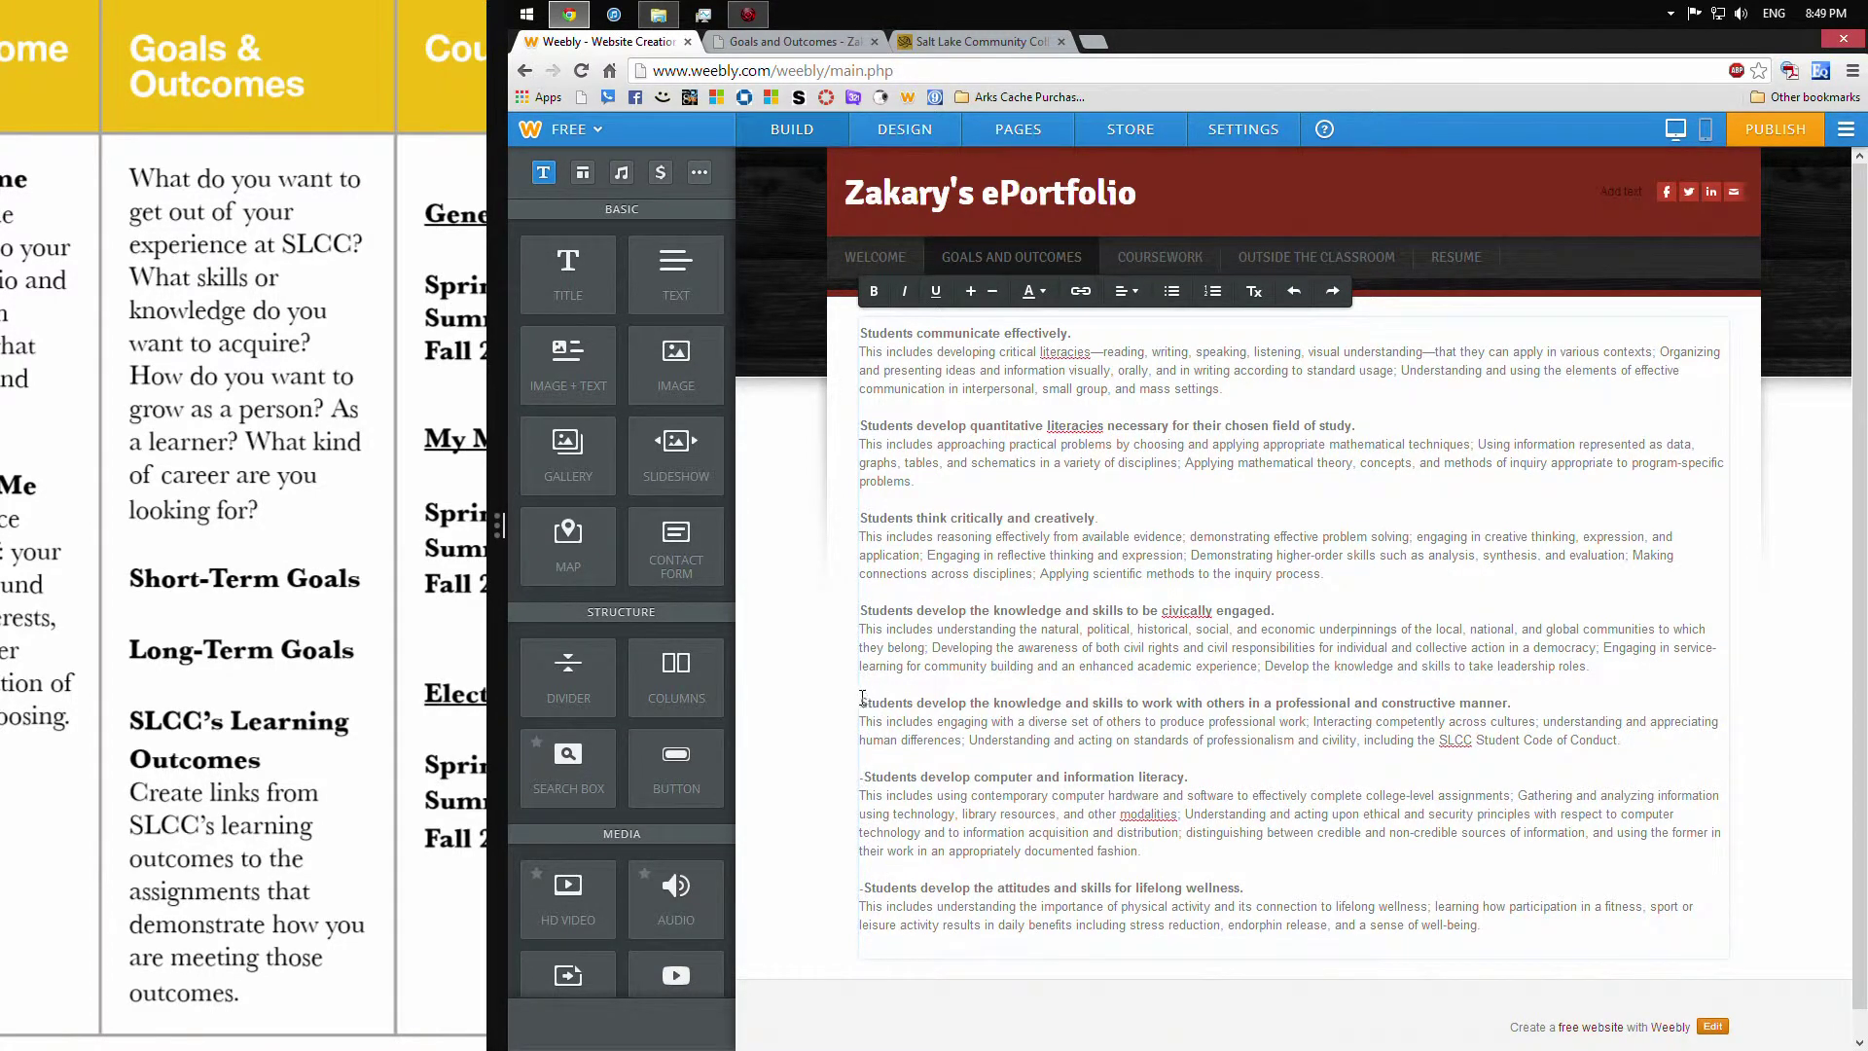
text(-)
click(861, 611)
text(-)
click(859, 517)
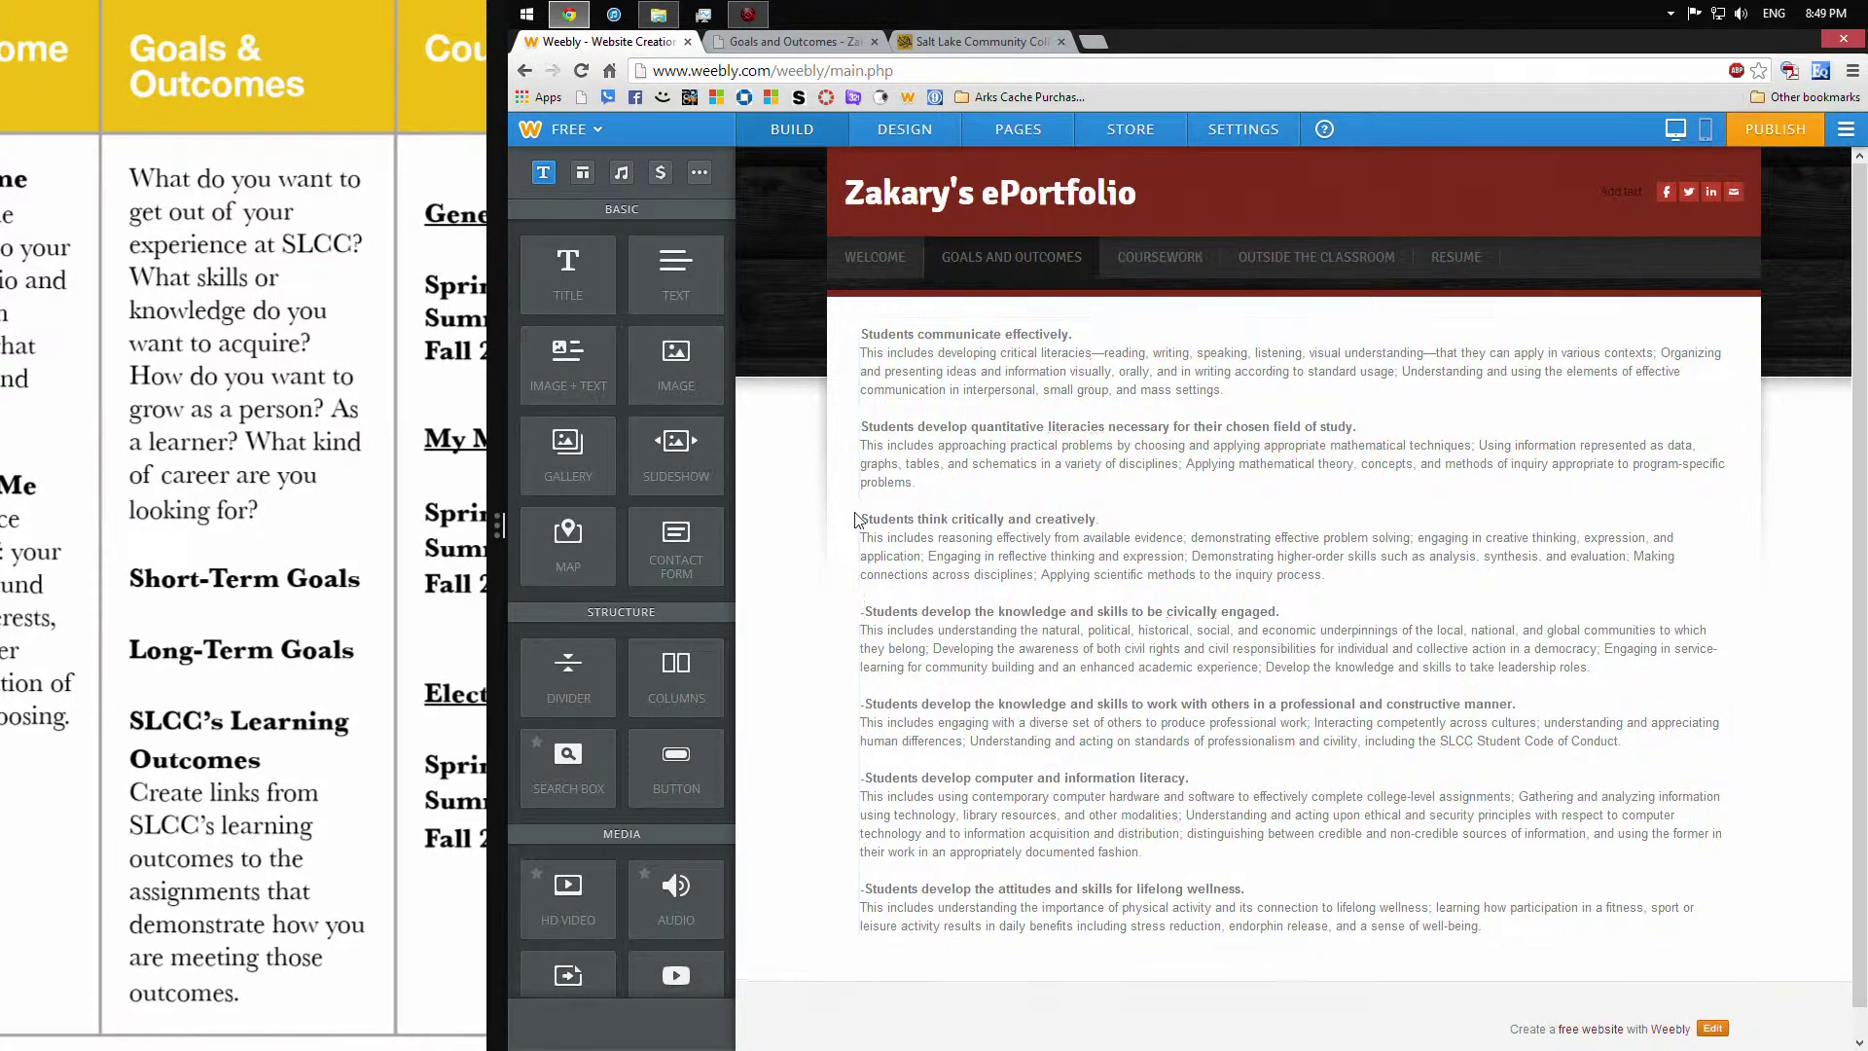
text(-)
click(862, 423)
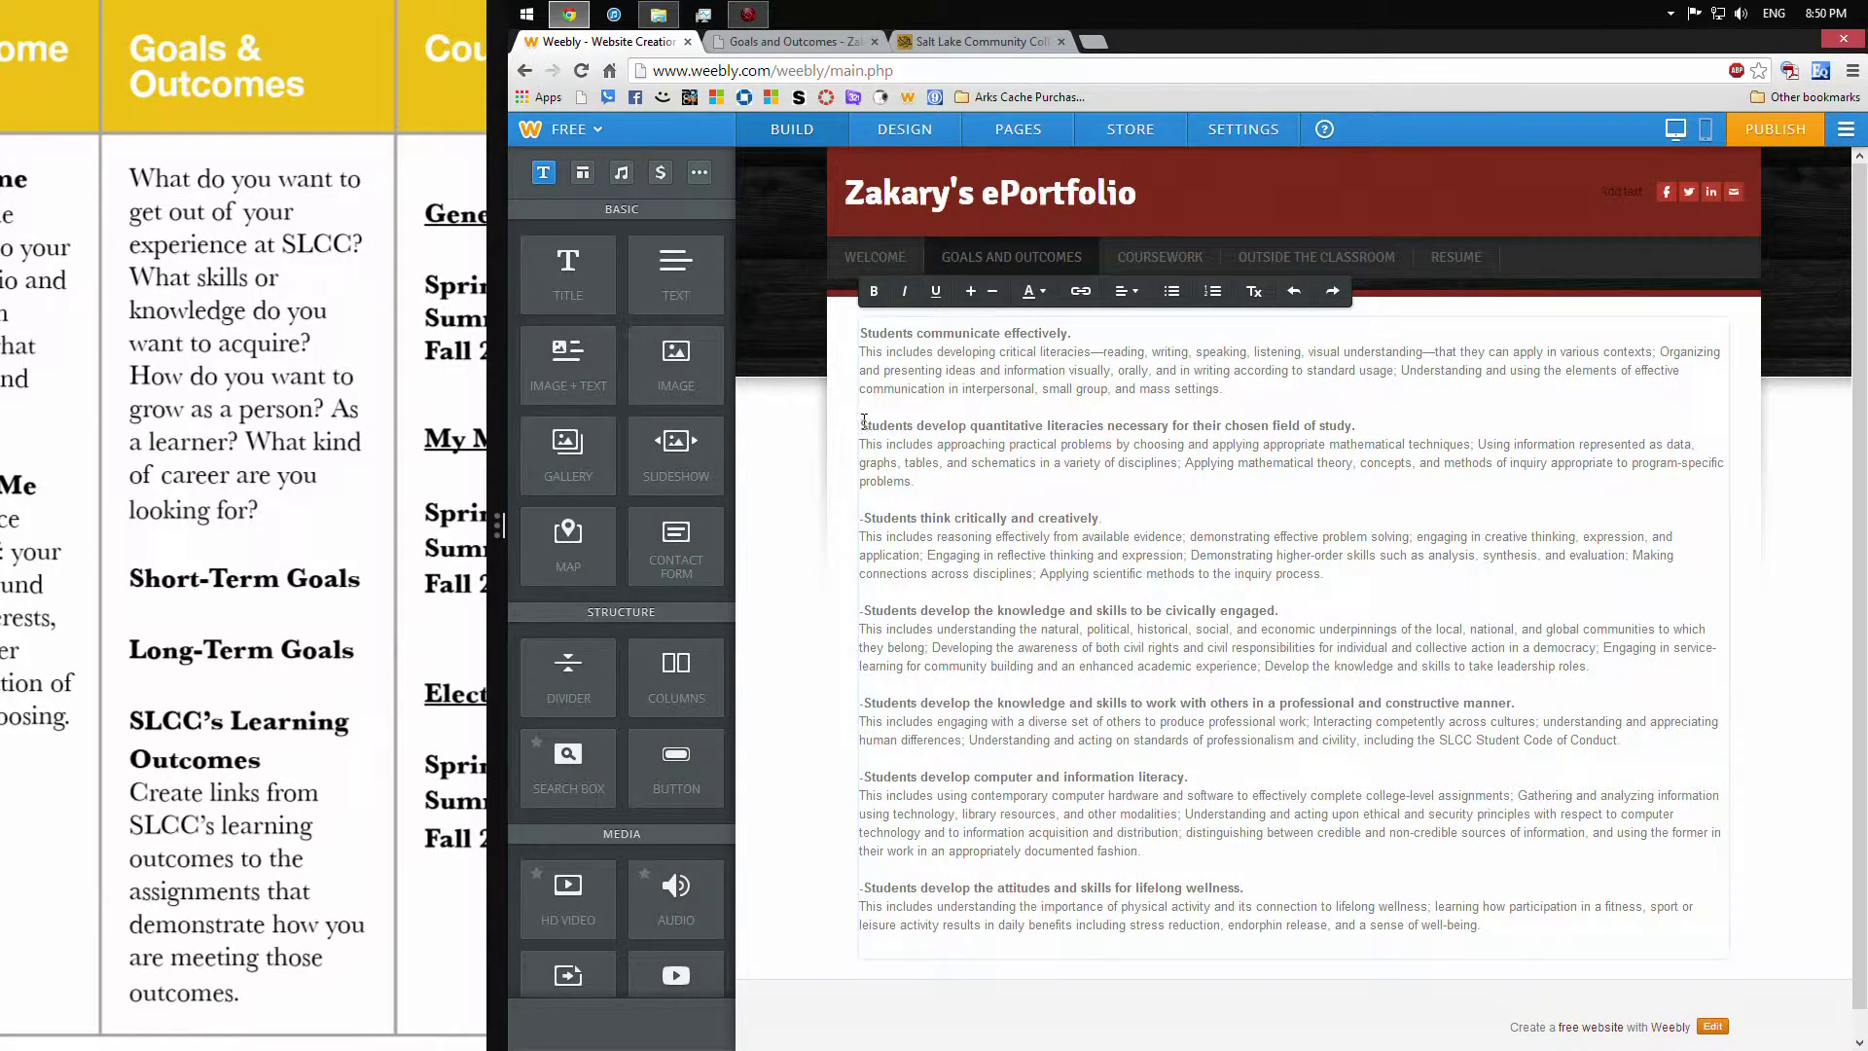
text(-)
click(863, 331)
text(-)
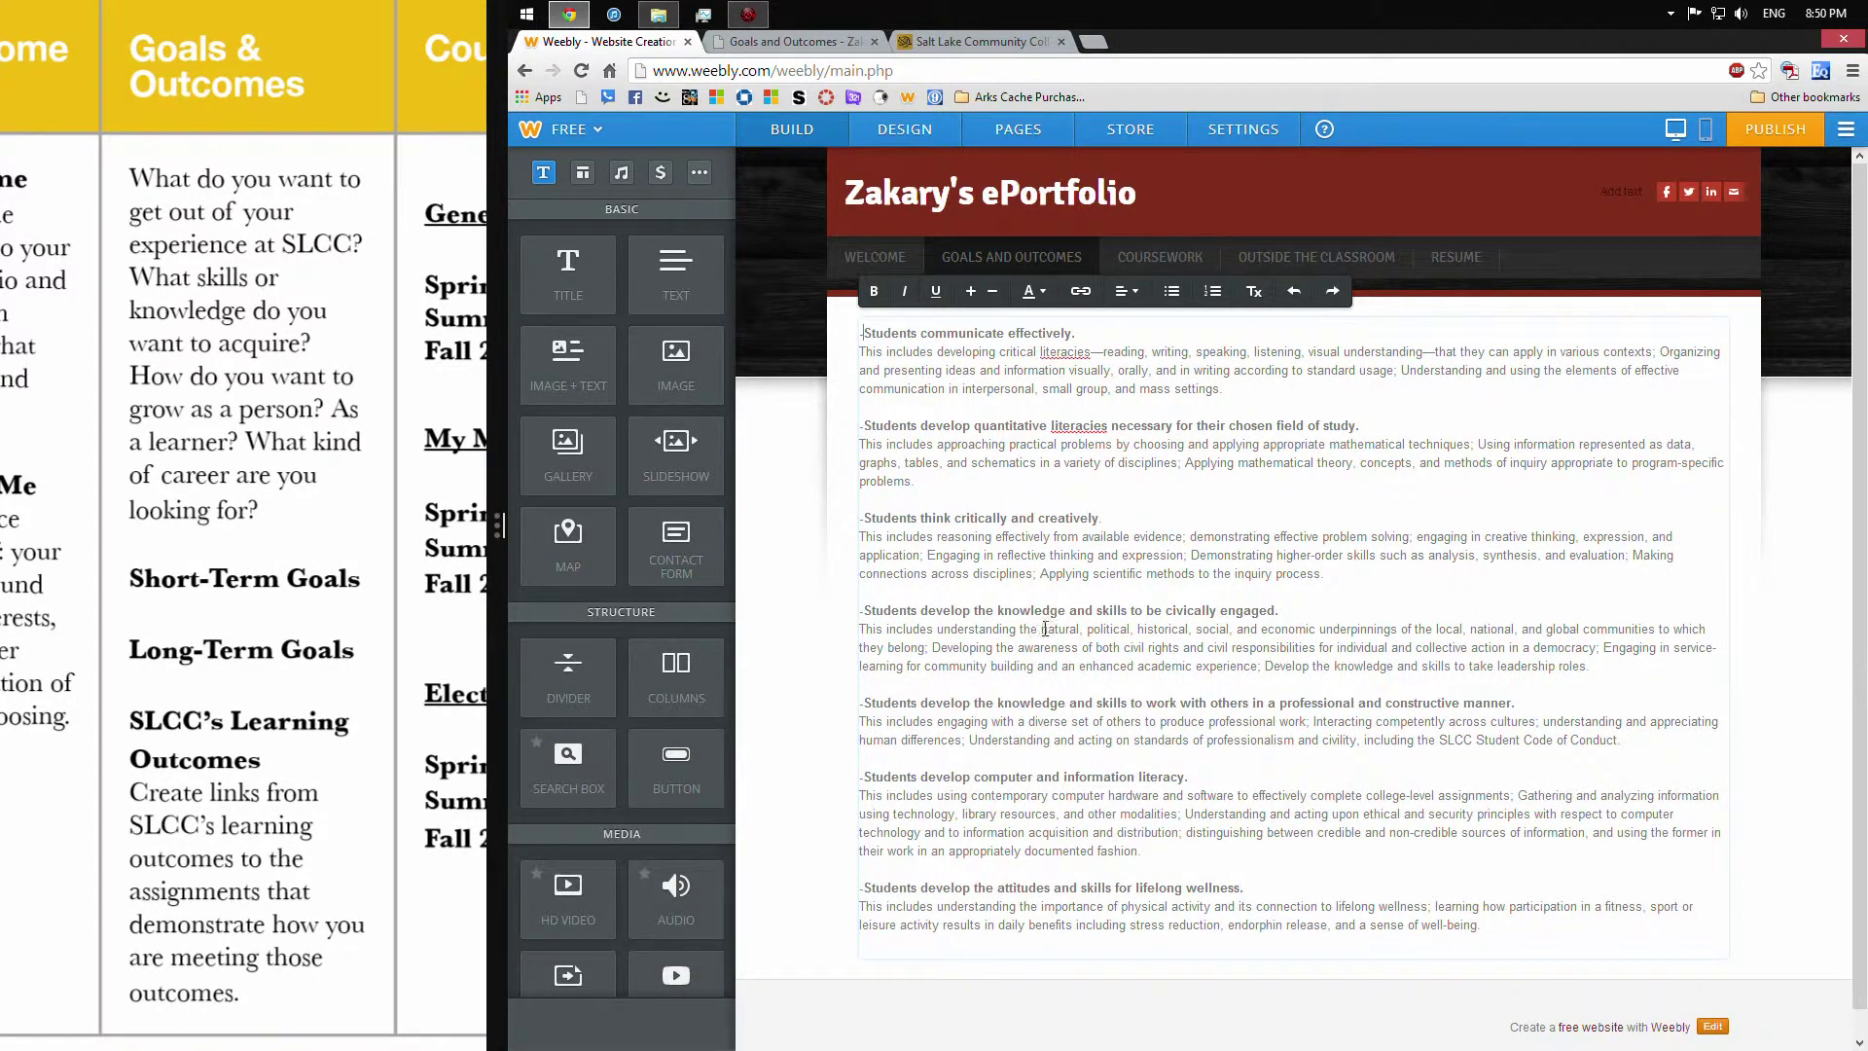
click(847, 777)
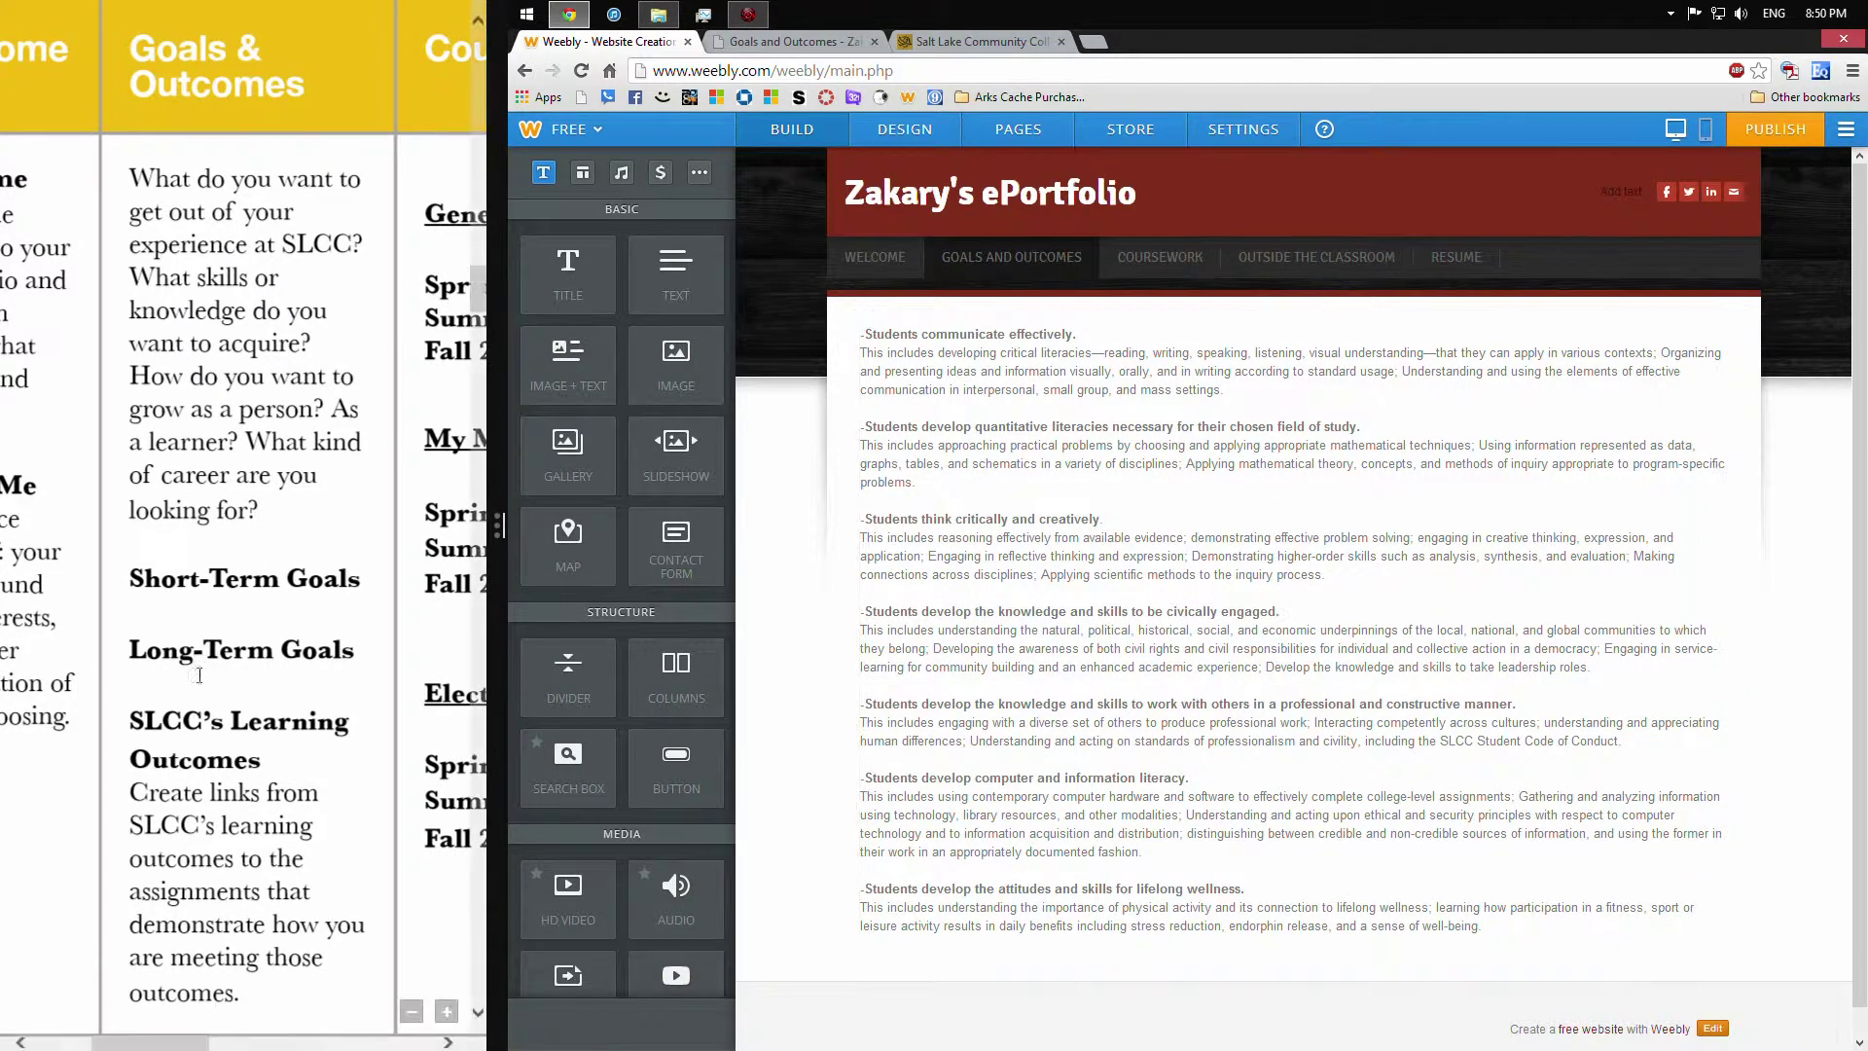
Add a title element above the learning outcomes text reading "Salt Lake Community College's Learning Outcomes"
drag(131, 720, 268, 754)
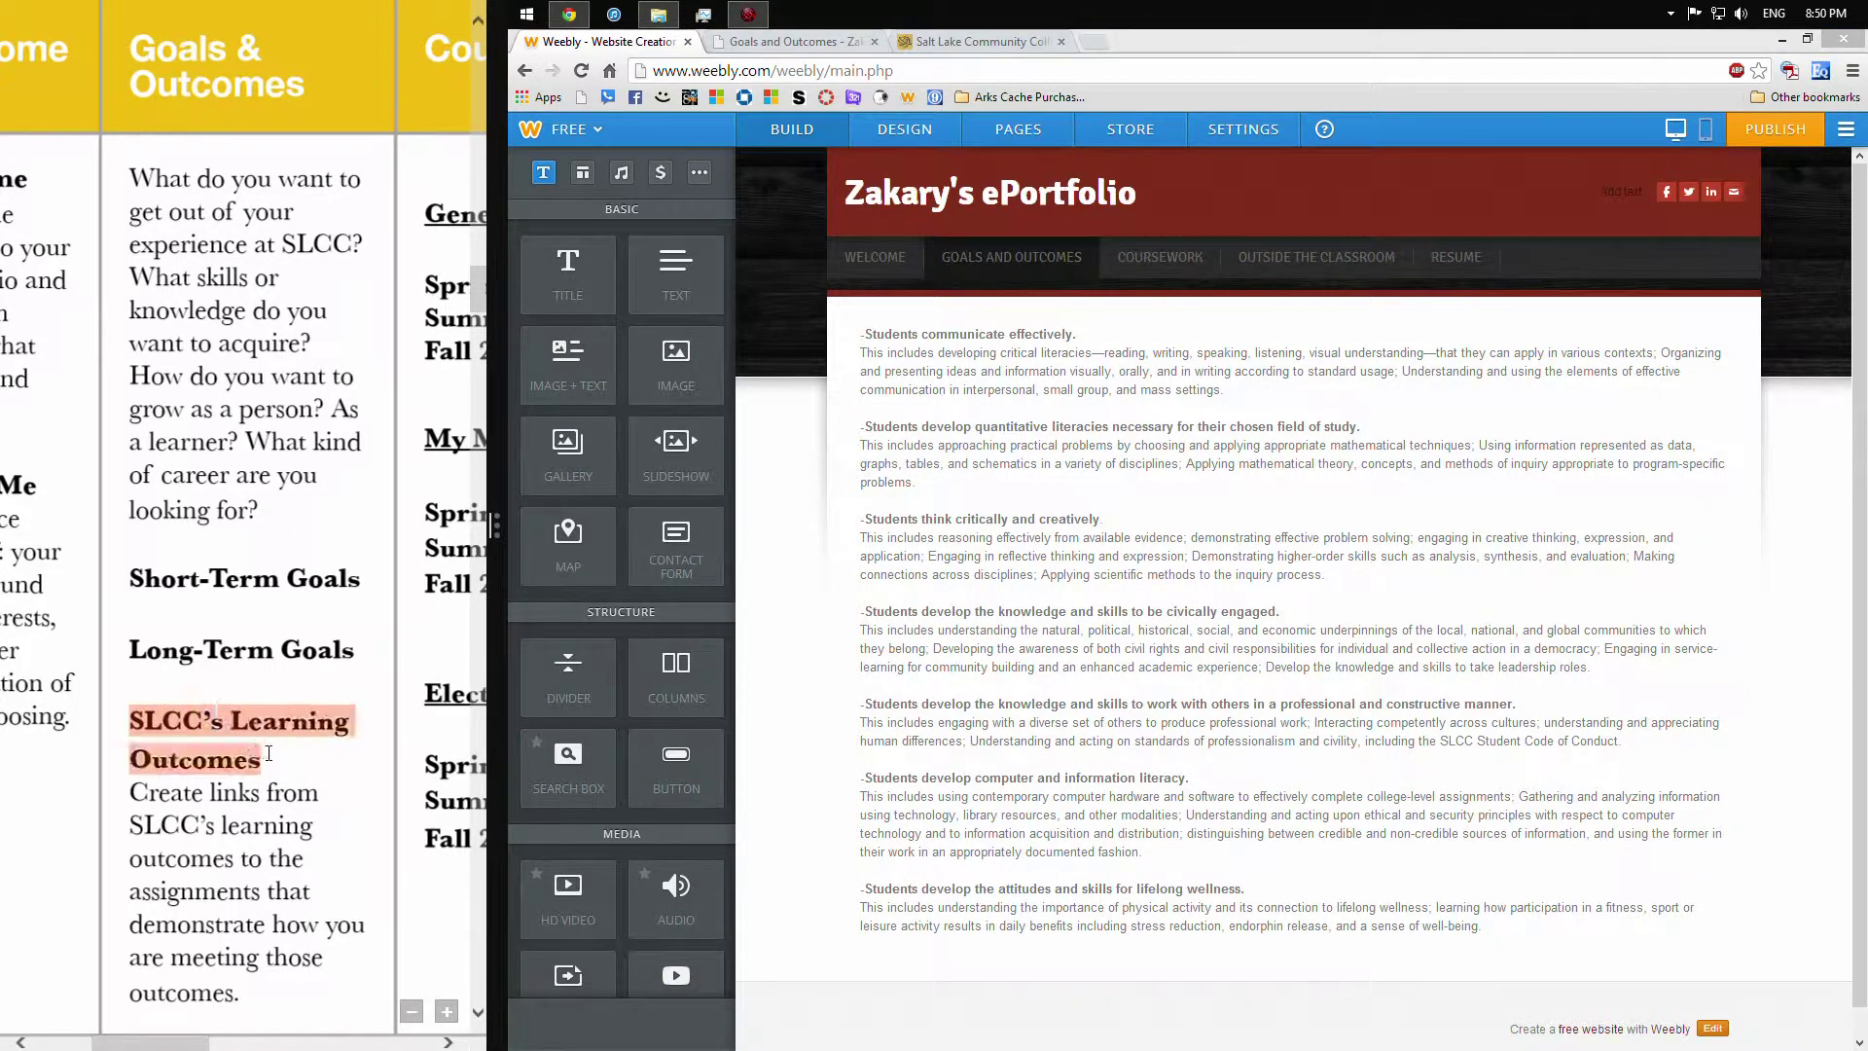
click(333, 767)
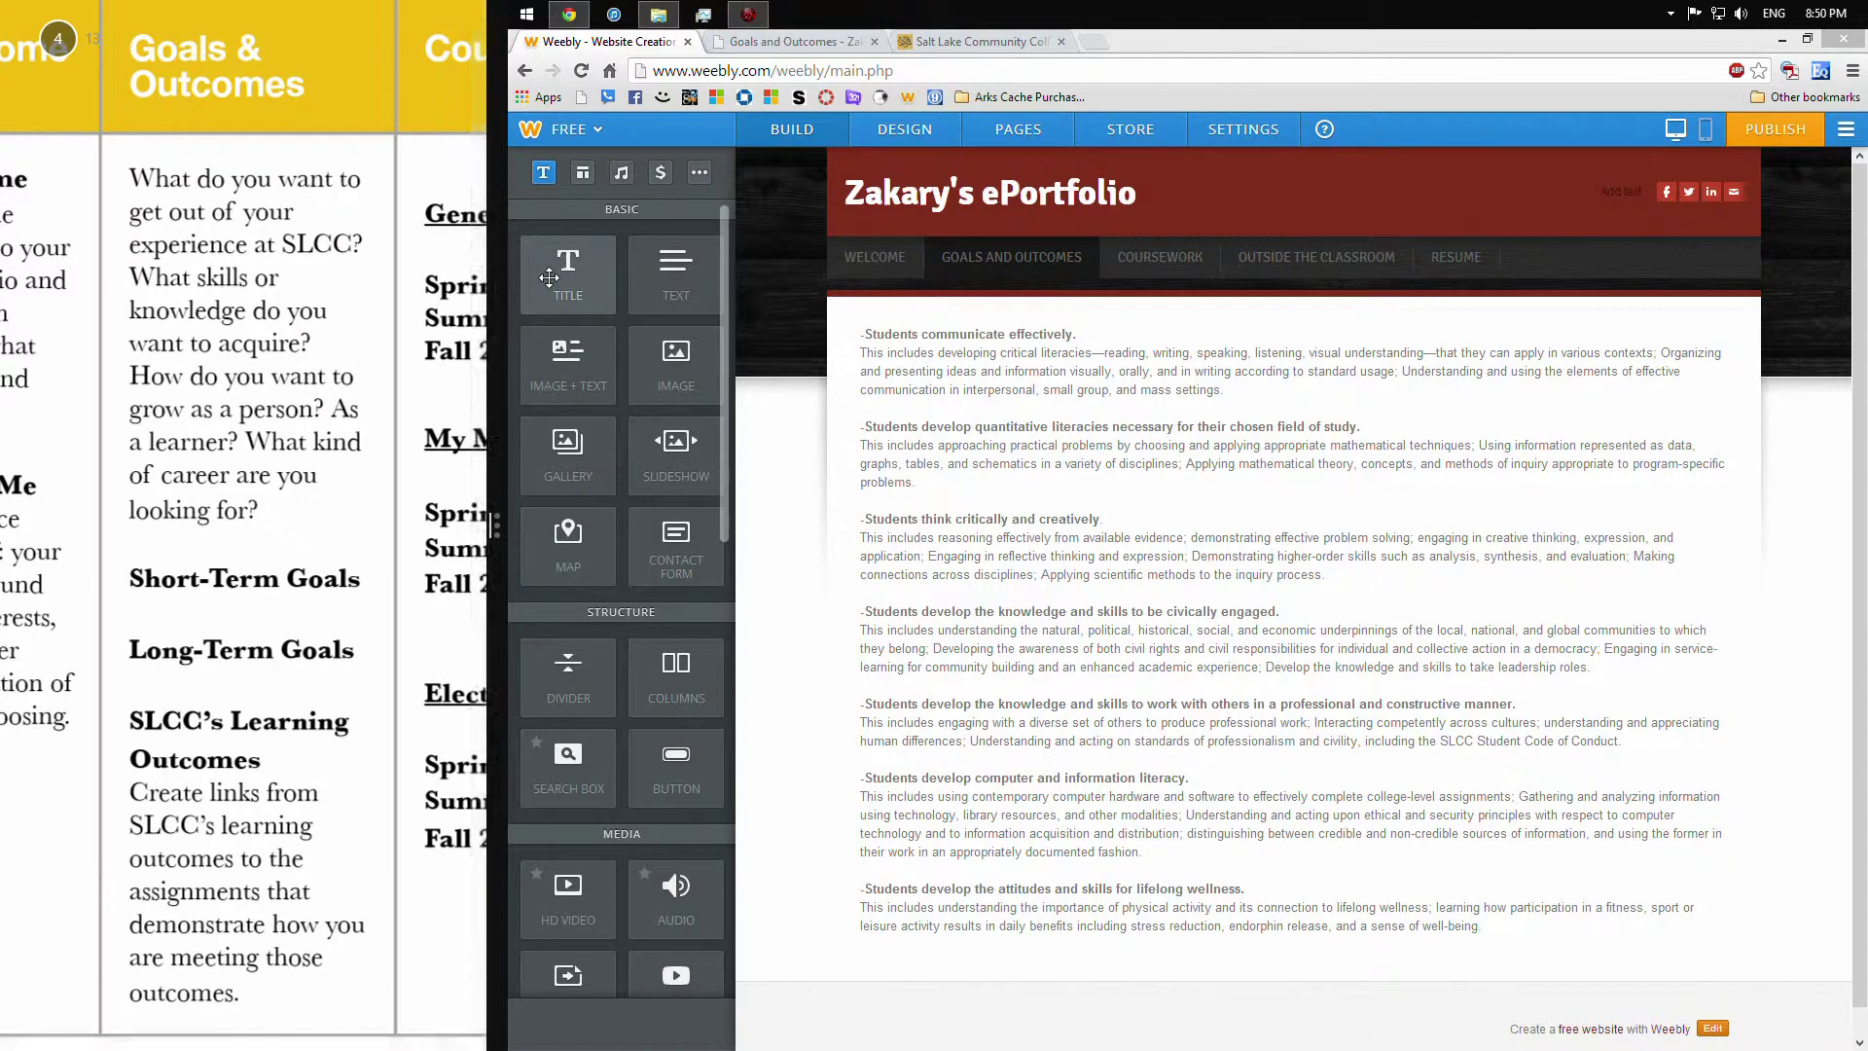
drag(550, 278, 1258, 354)
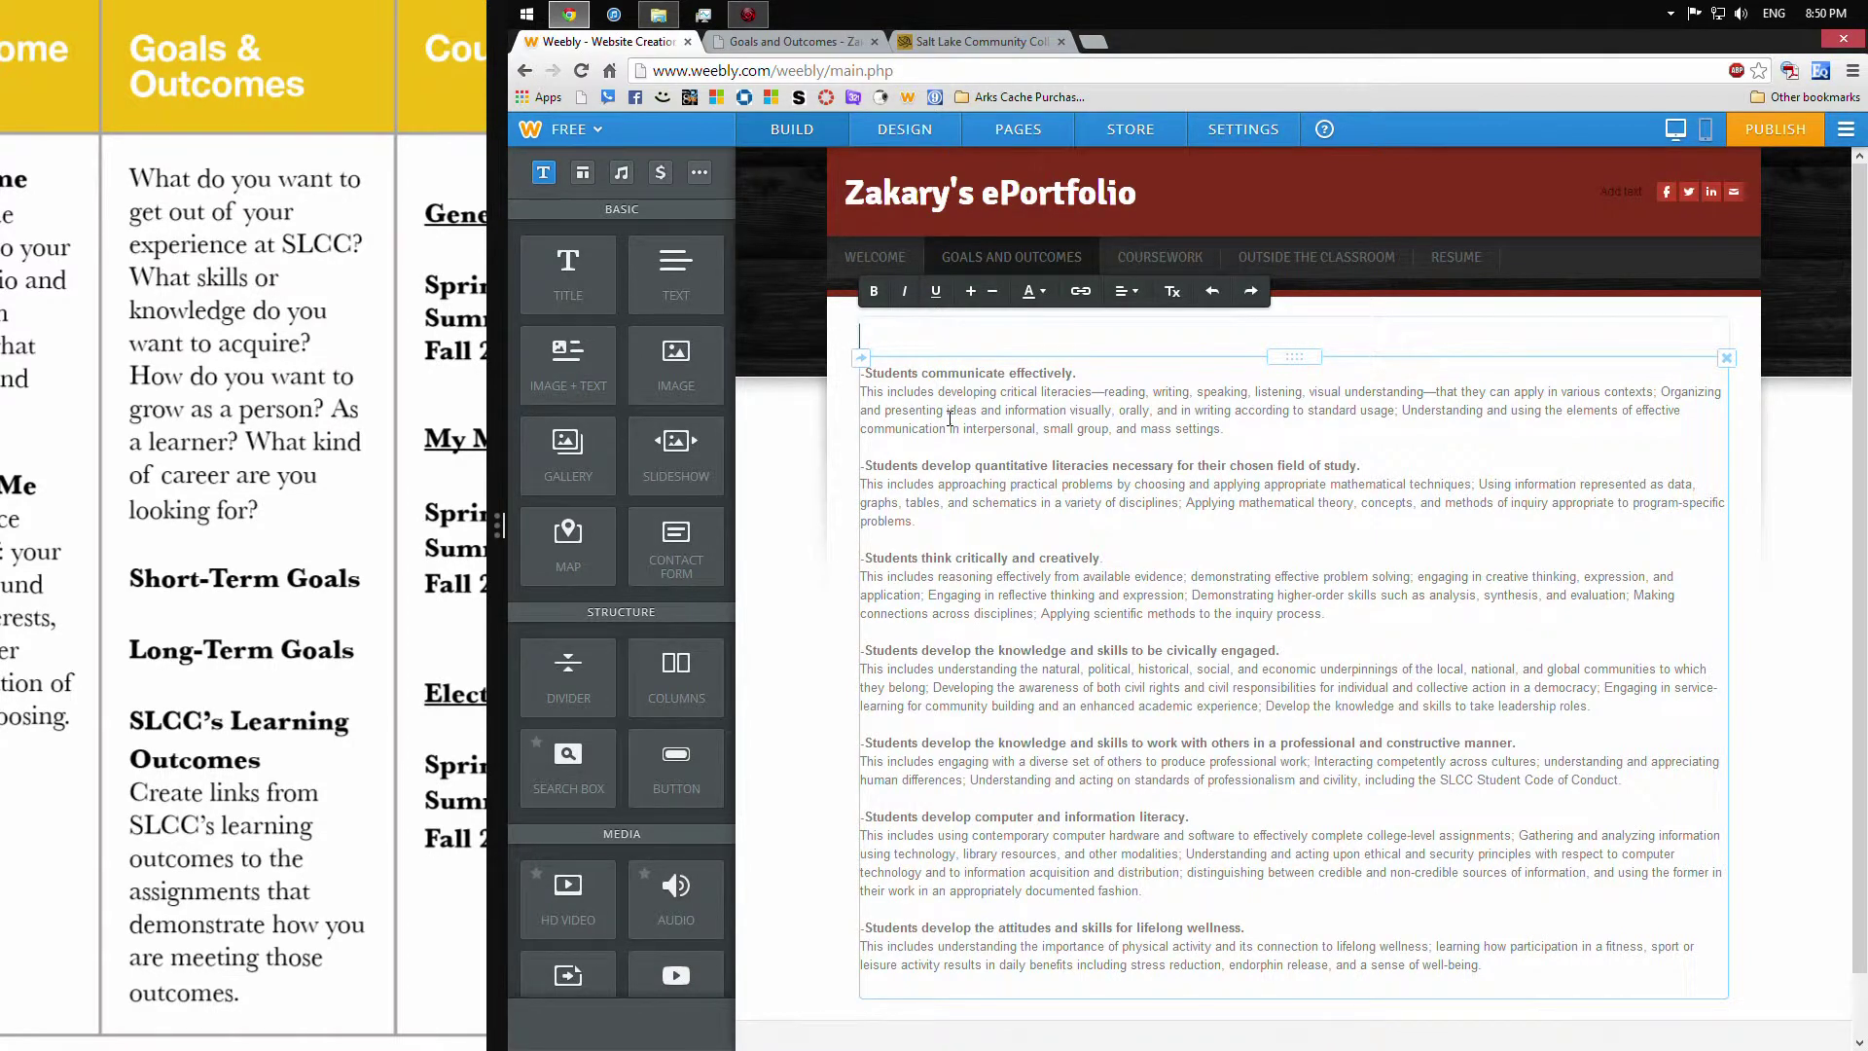
text(Salt Lake Commun)
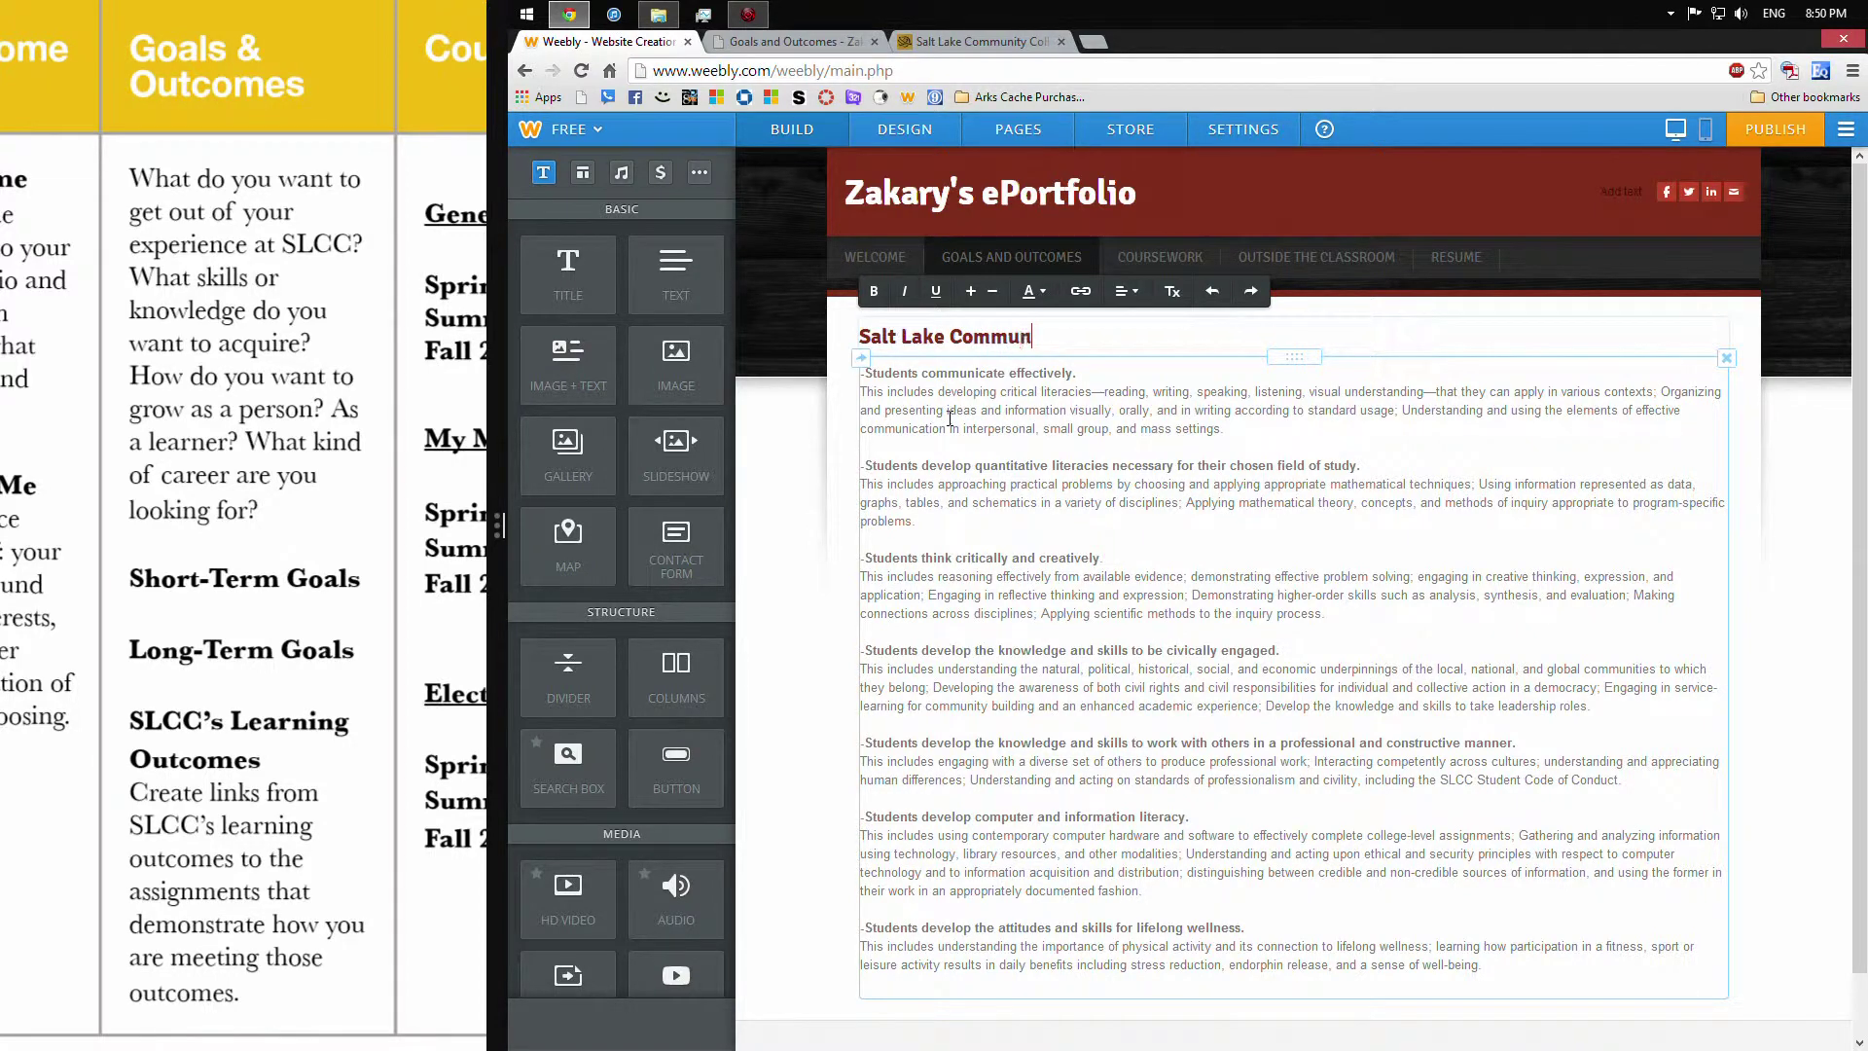
text(ity College's Learning Outcomes)
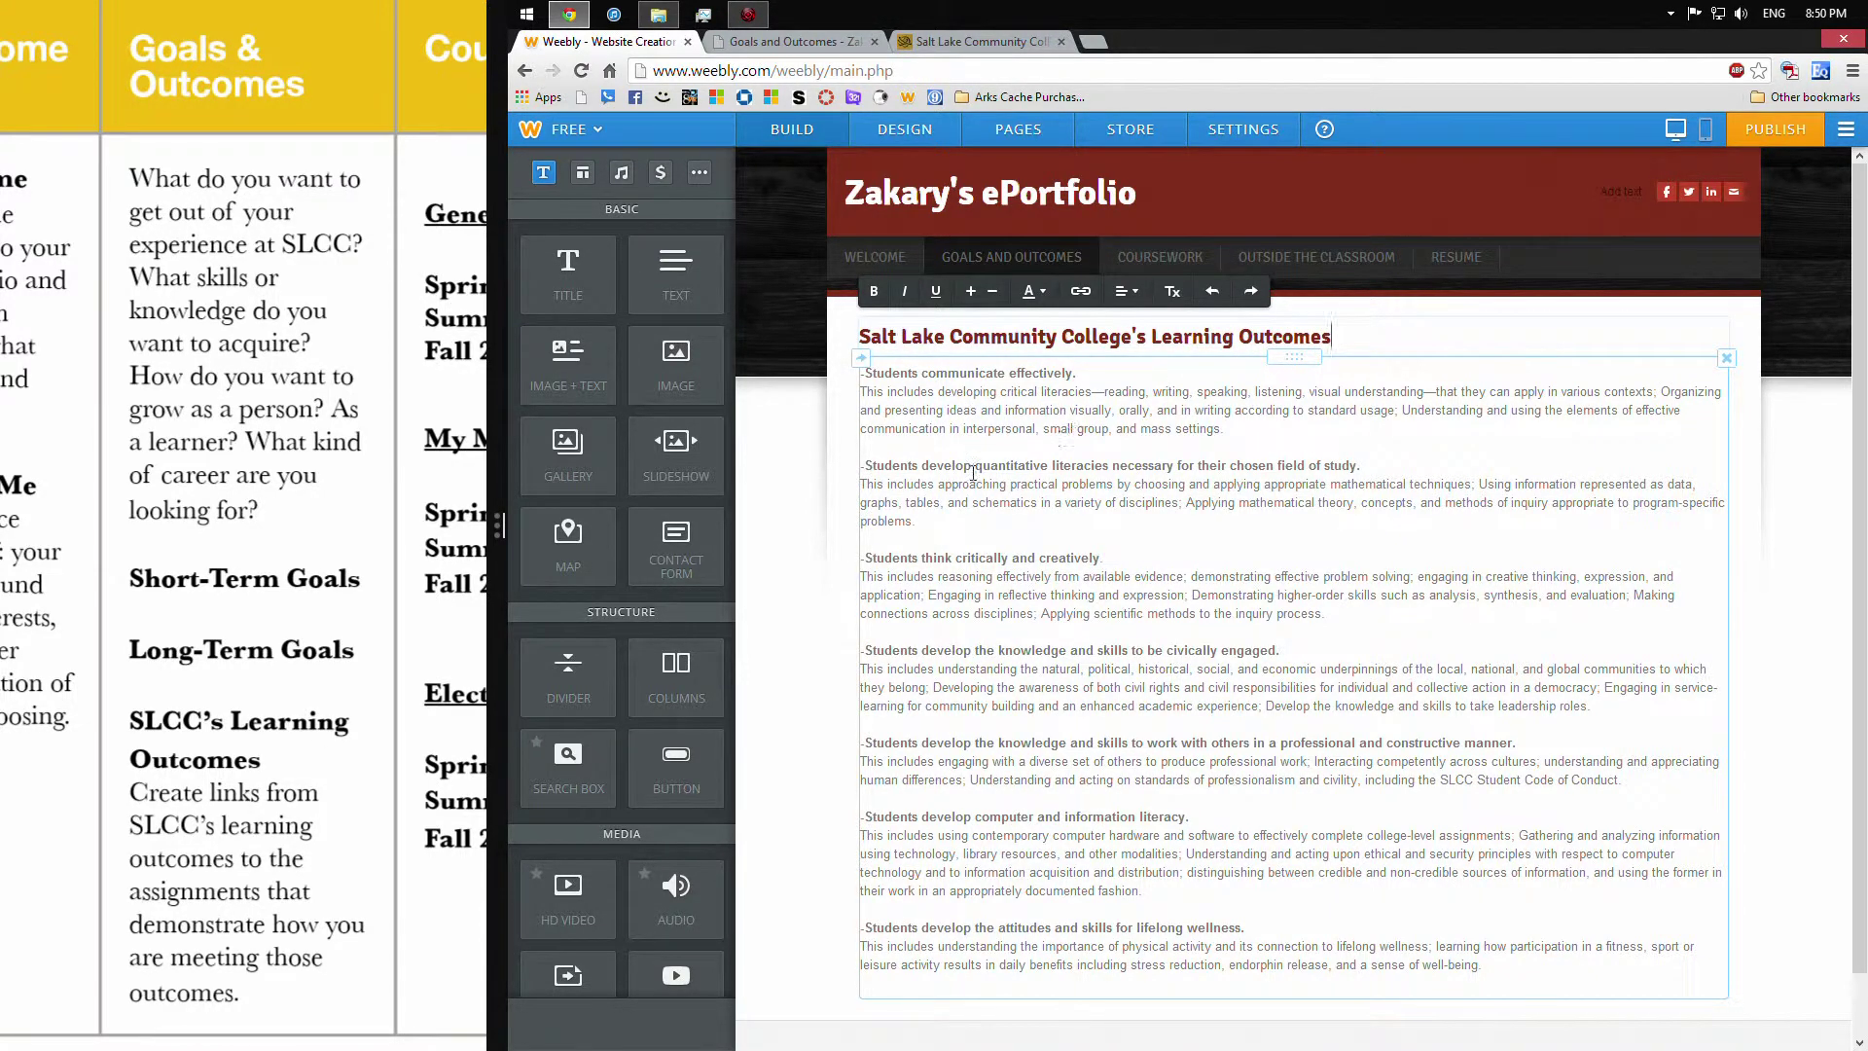
click(144, 721)
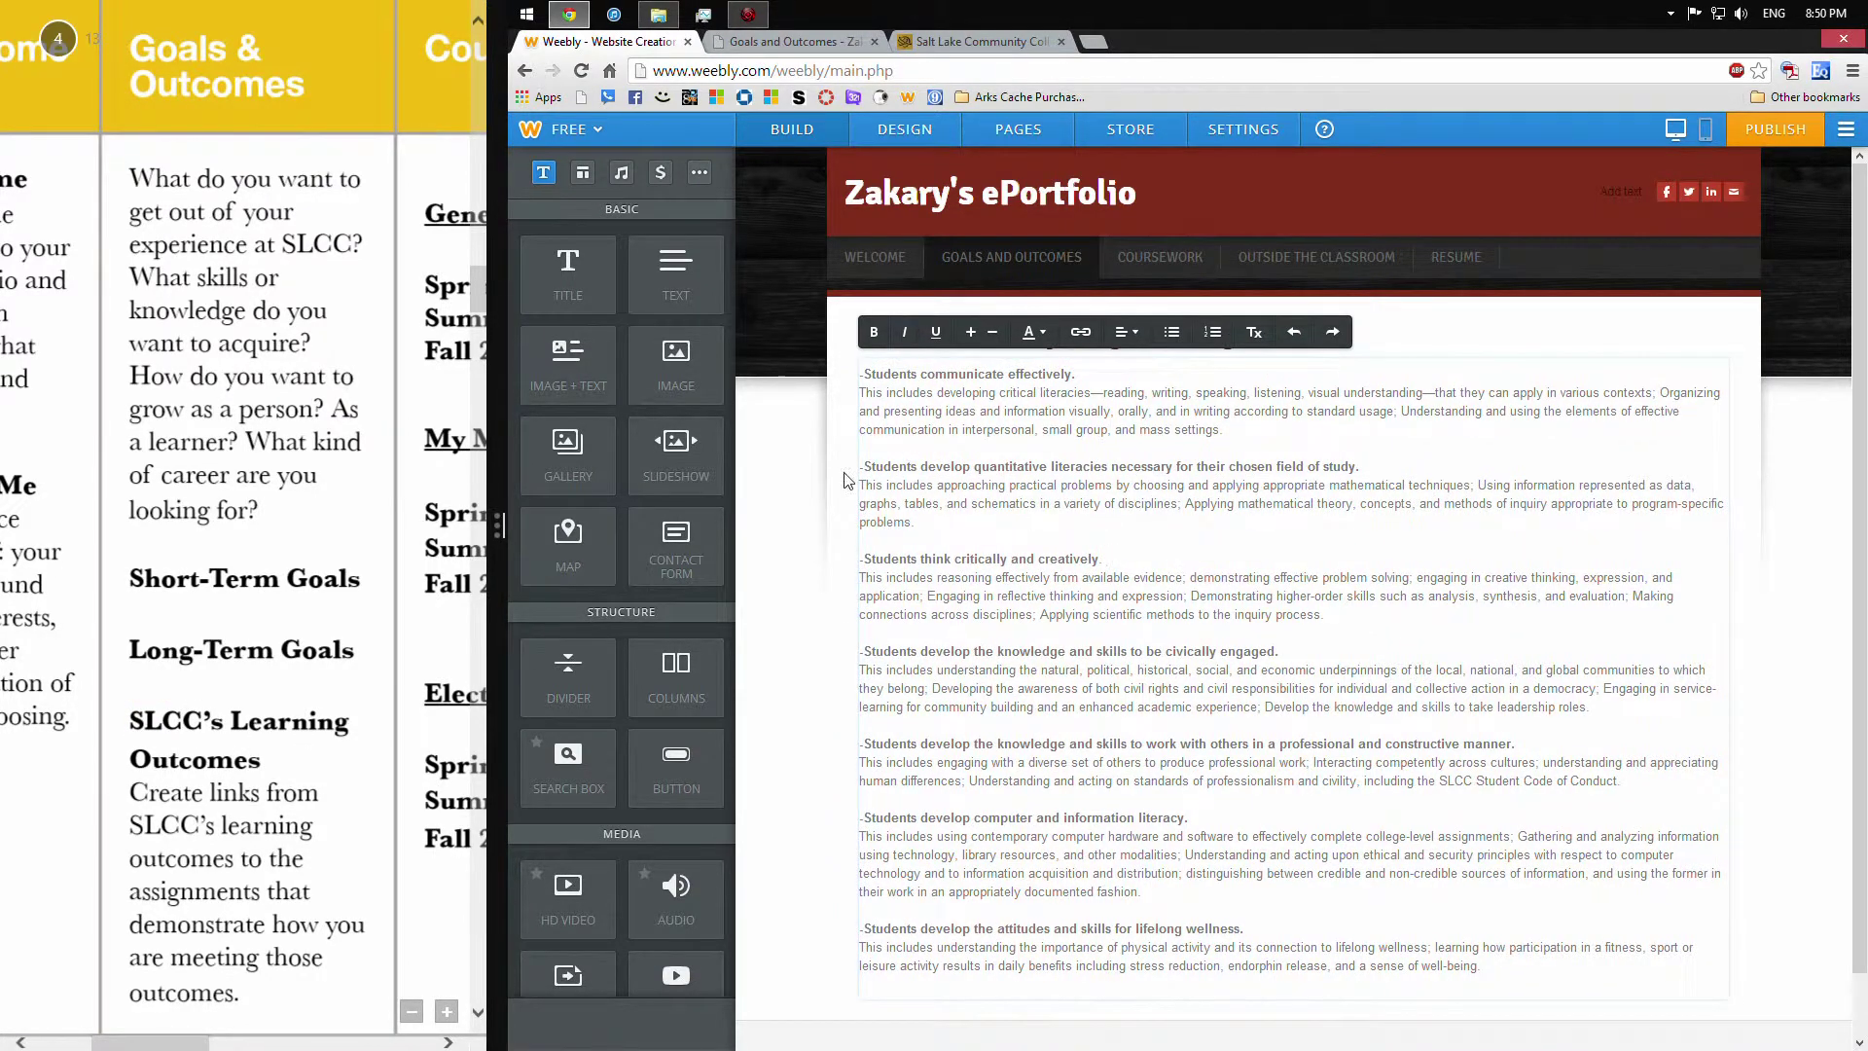
Centre the "Salt Lake Community College's Learning Outcomes" title
click(1128, 338)
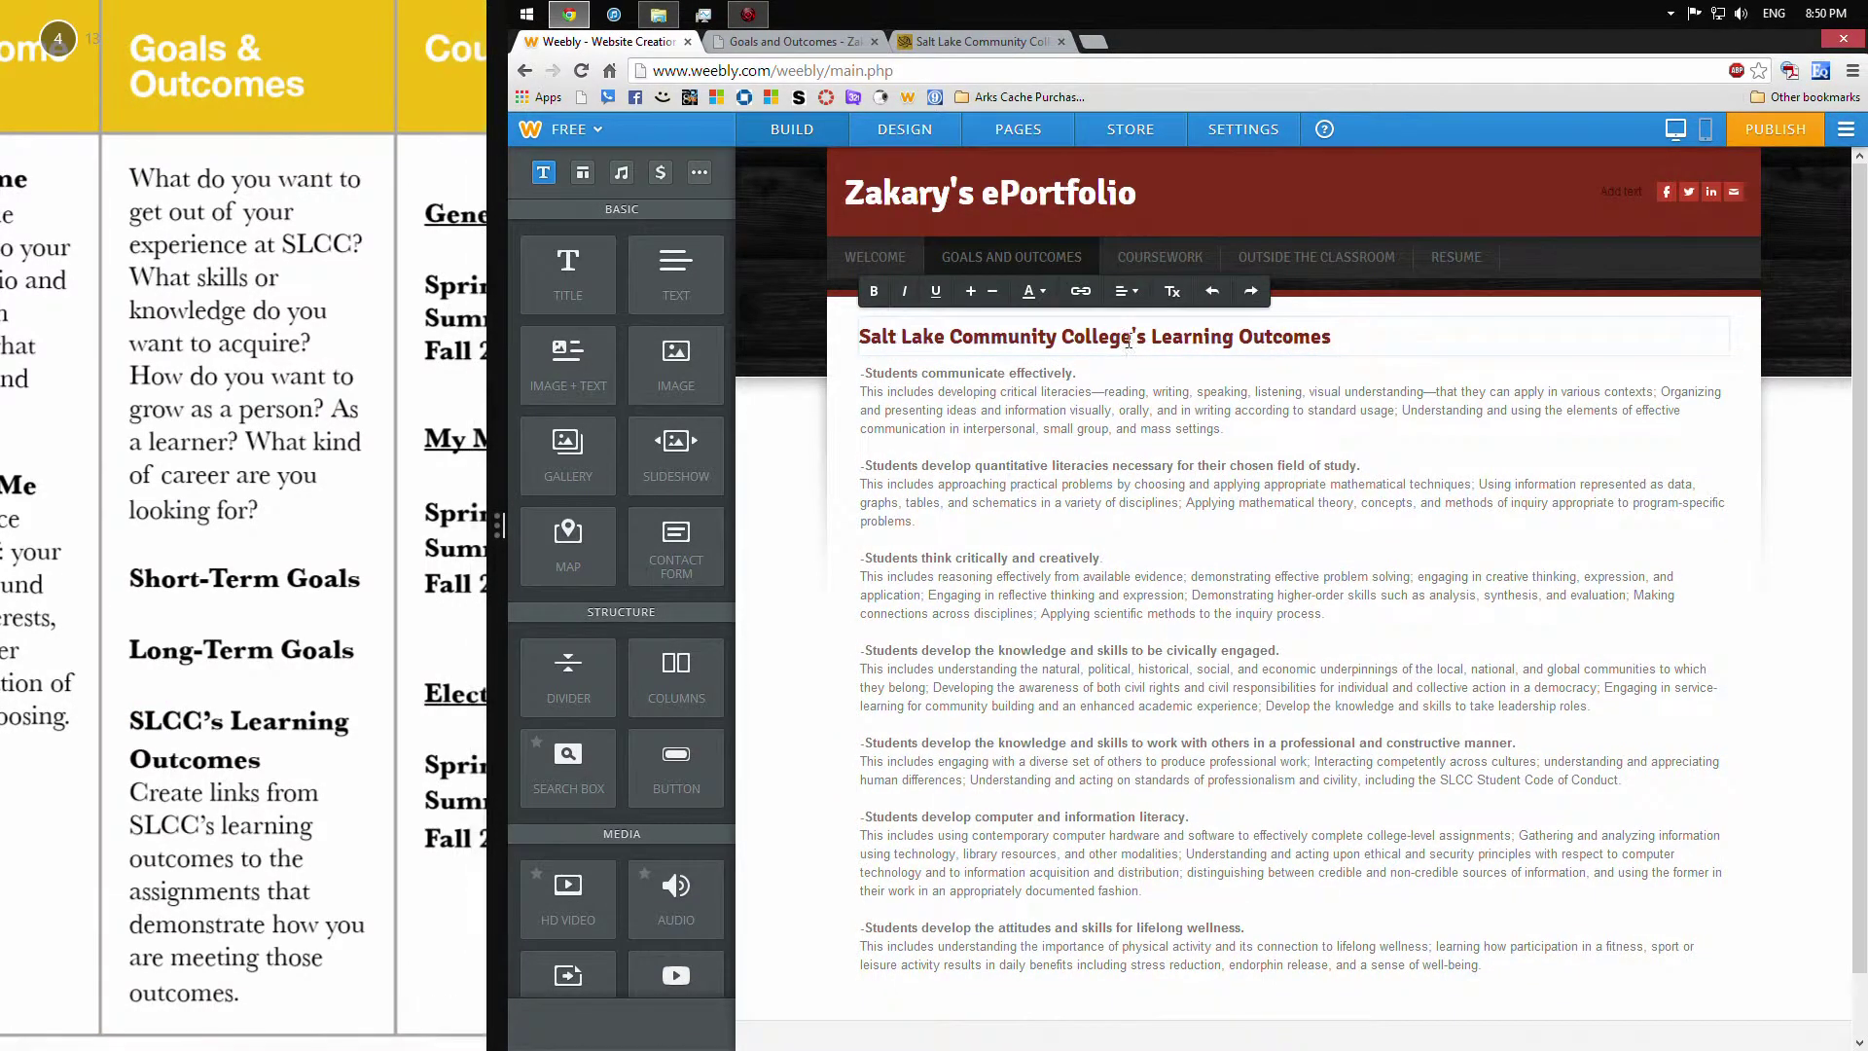
click(1126, 291)
click(1127, 345)
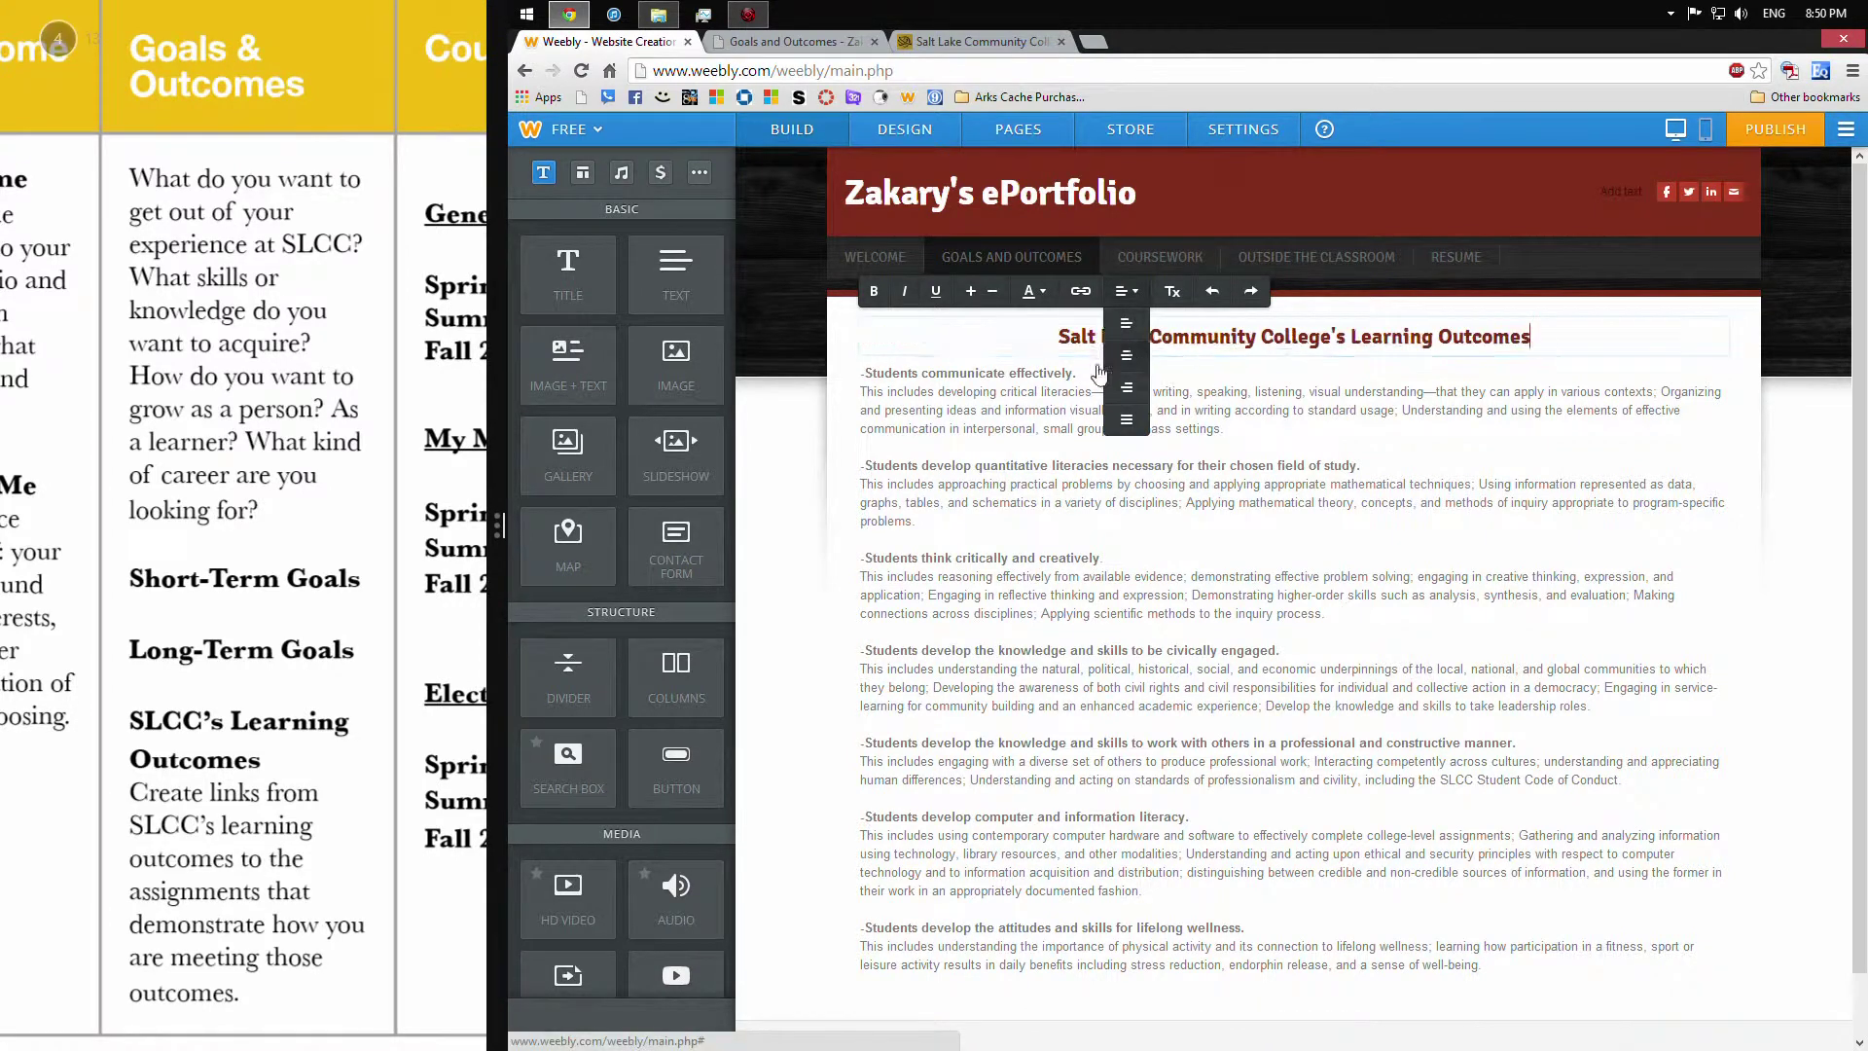
click(796, 498)
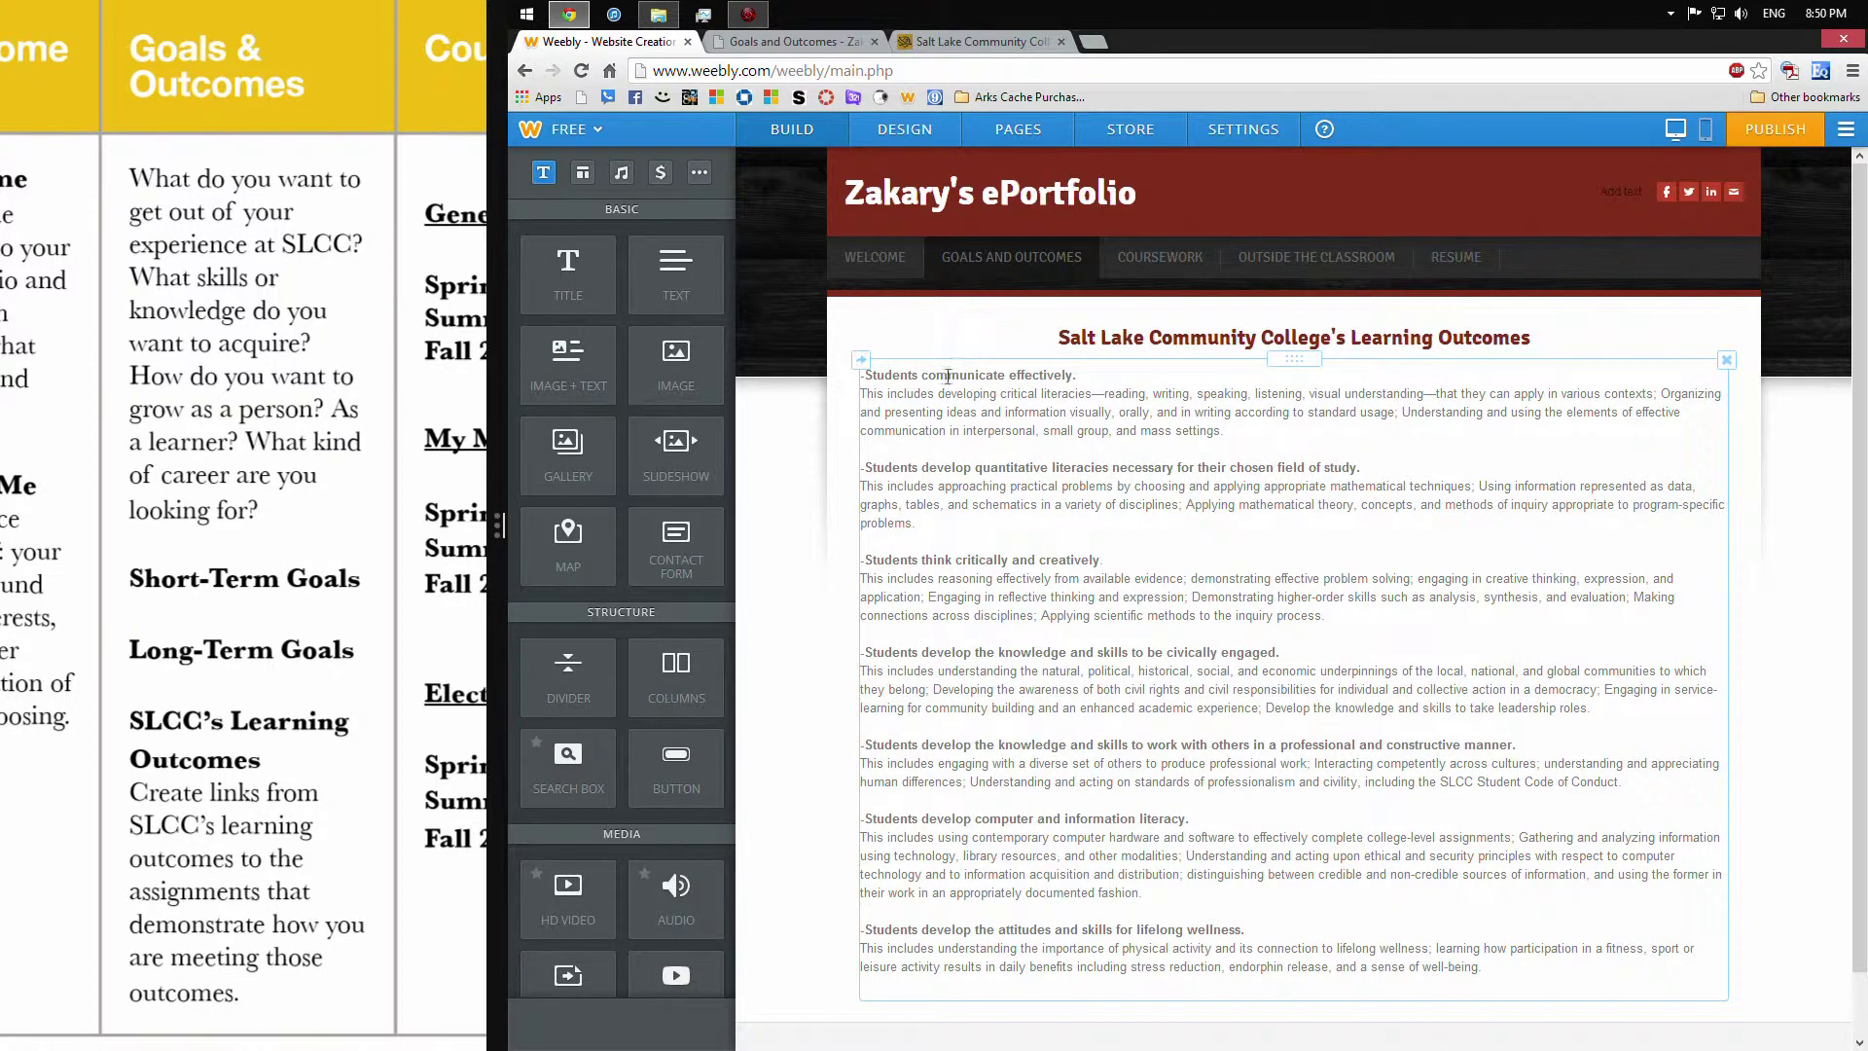
Insert an extra blank line between each of the seven learning outcomes to space them further apart
click(1237, 427)
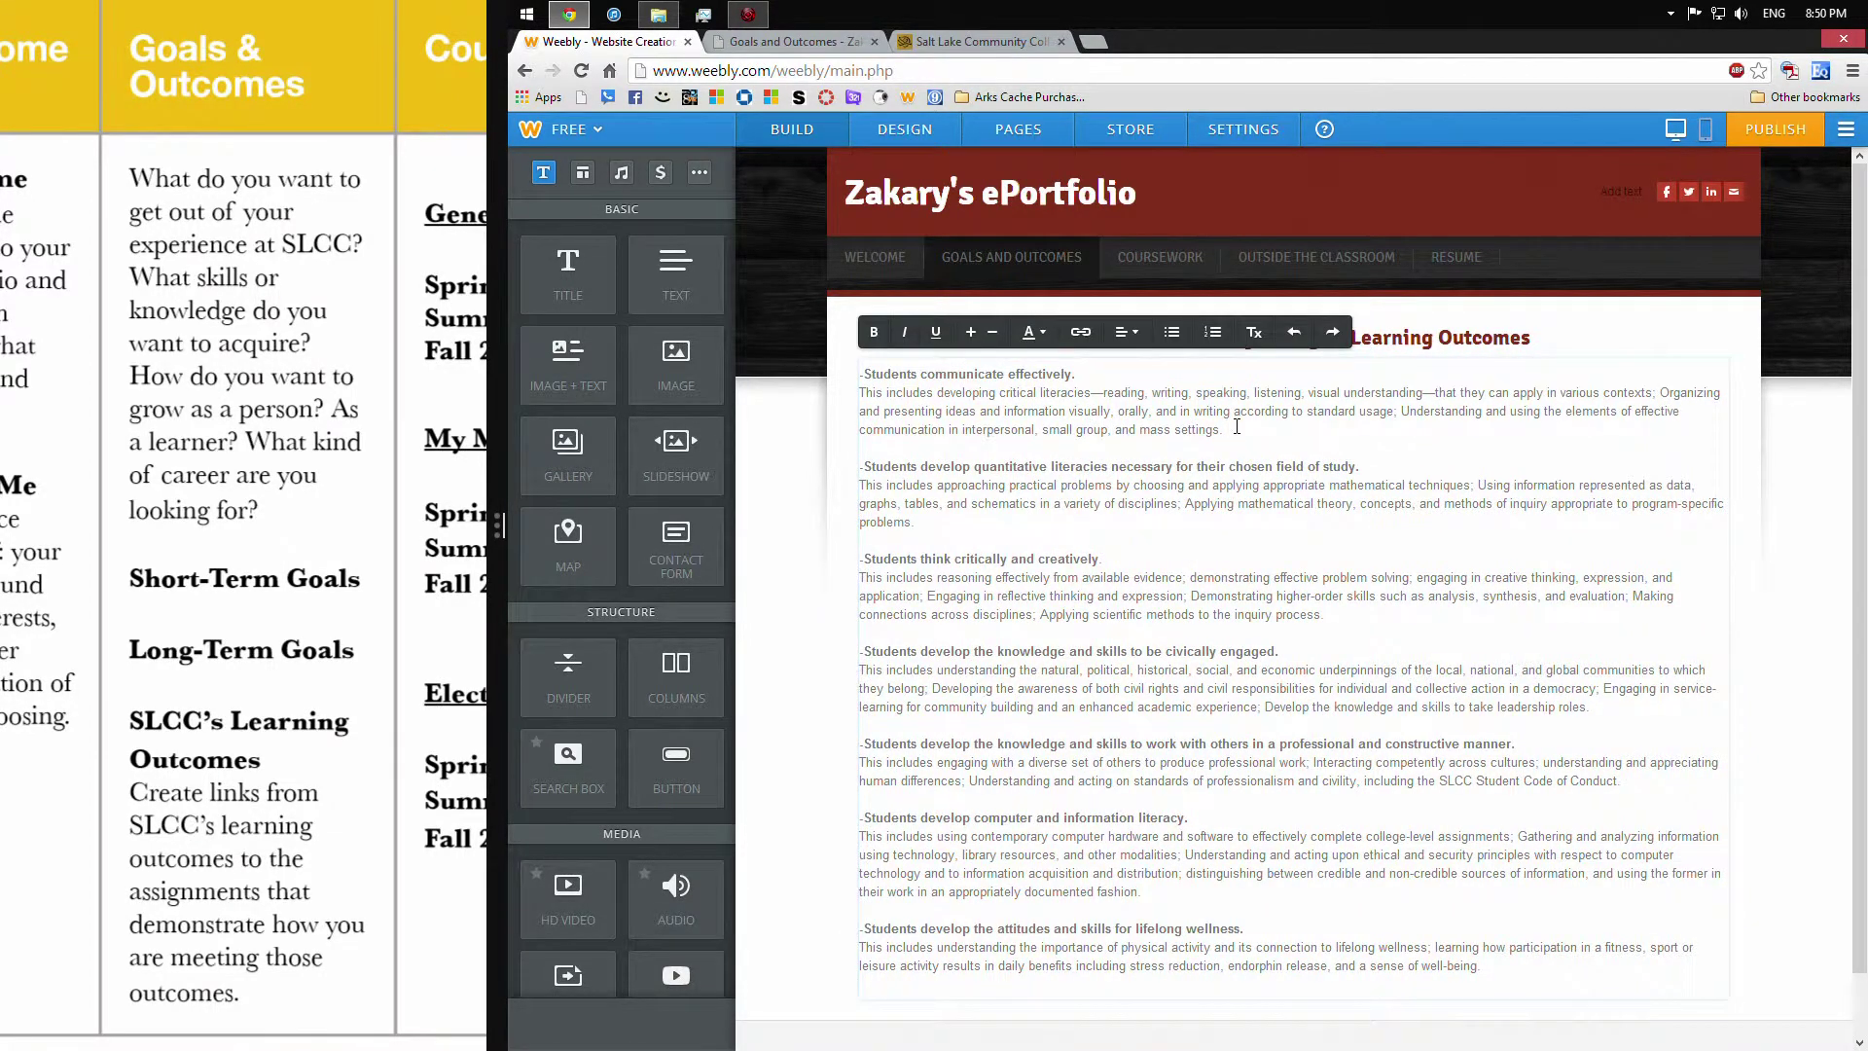
key(Return)
click(1092, 551)
key(Return)
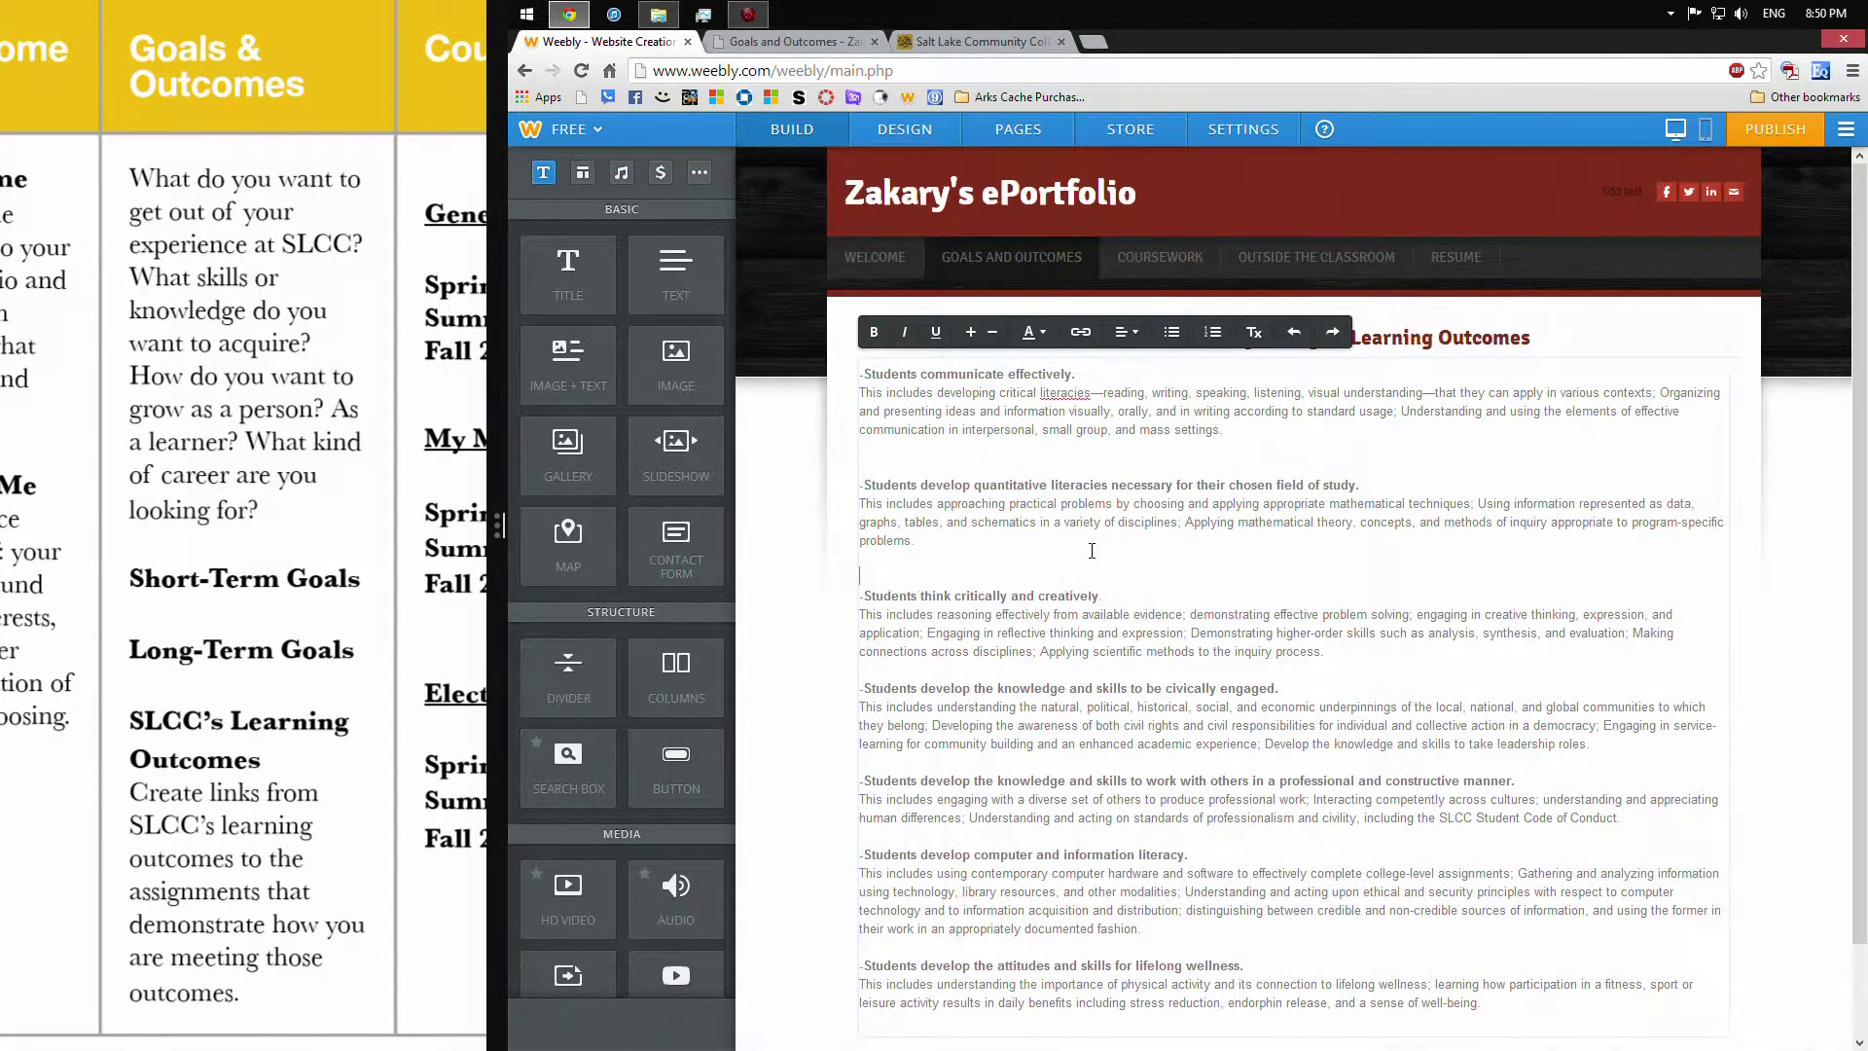
click(1339, 660)
key(Return)
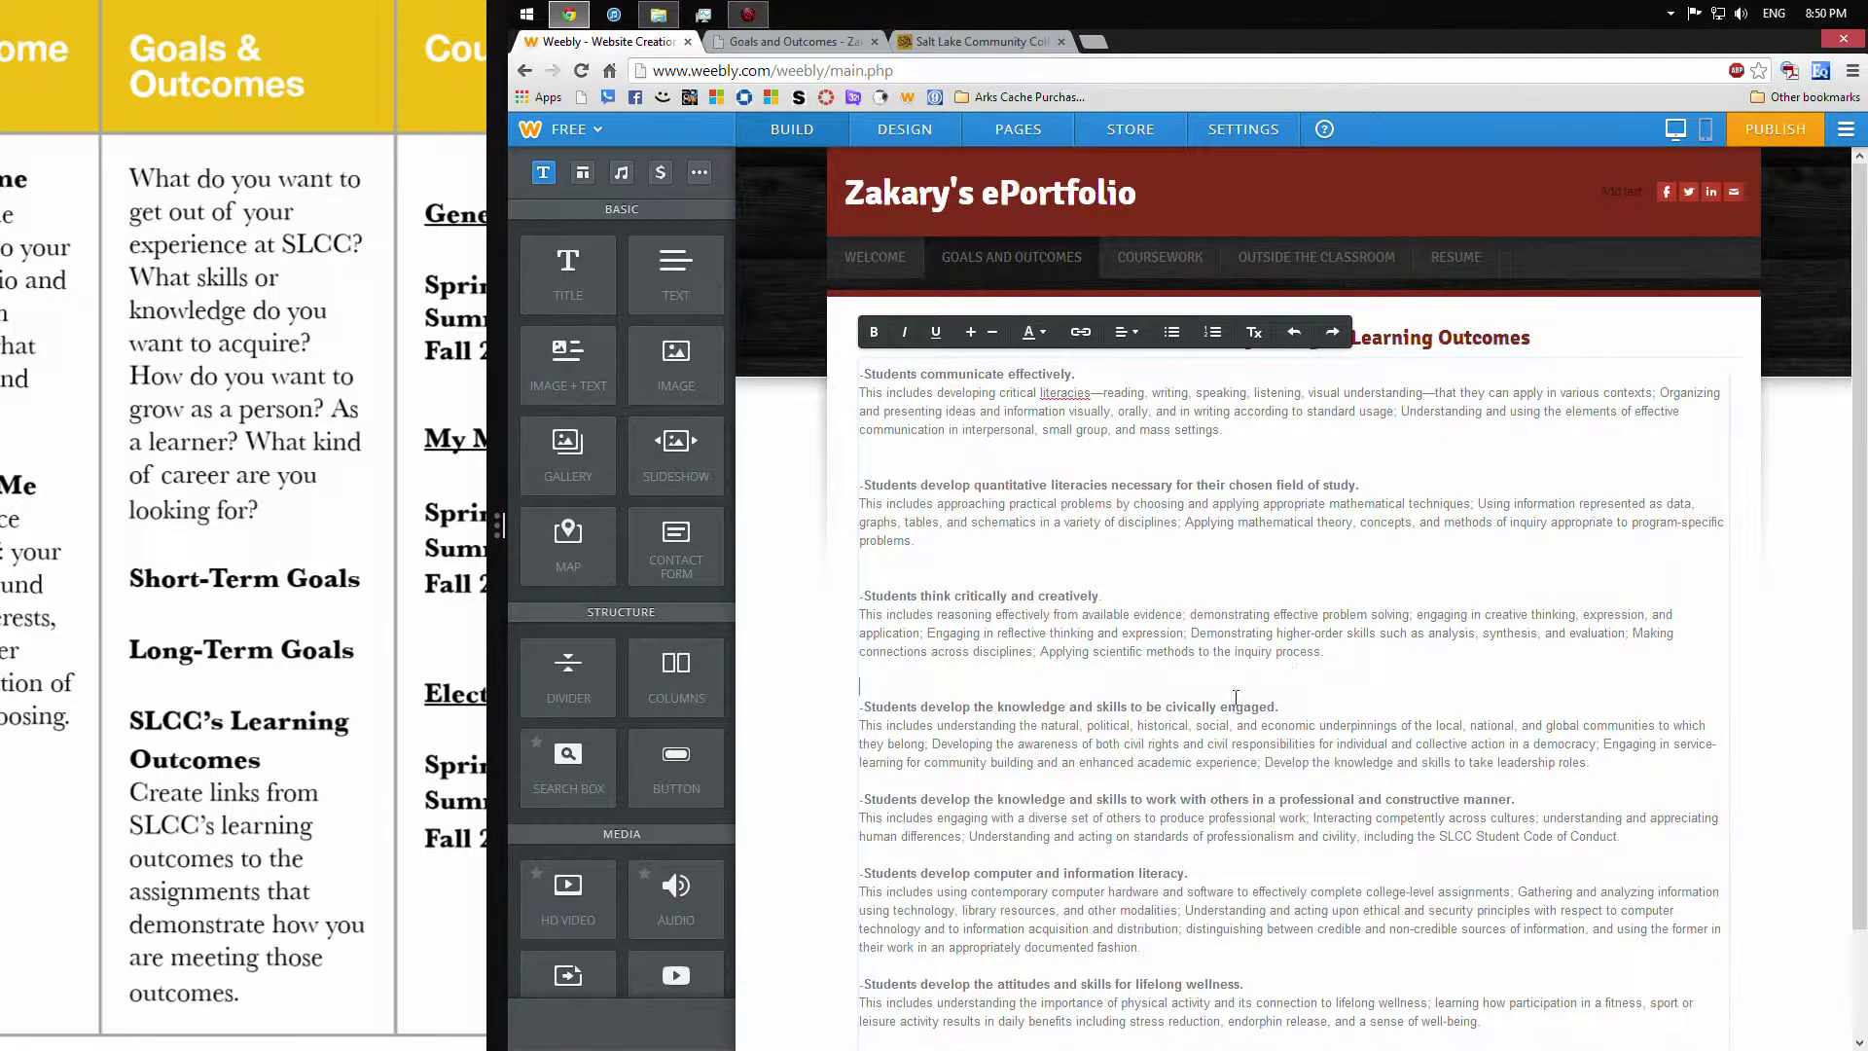
key(Return)
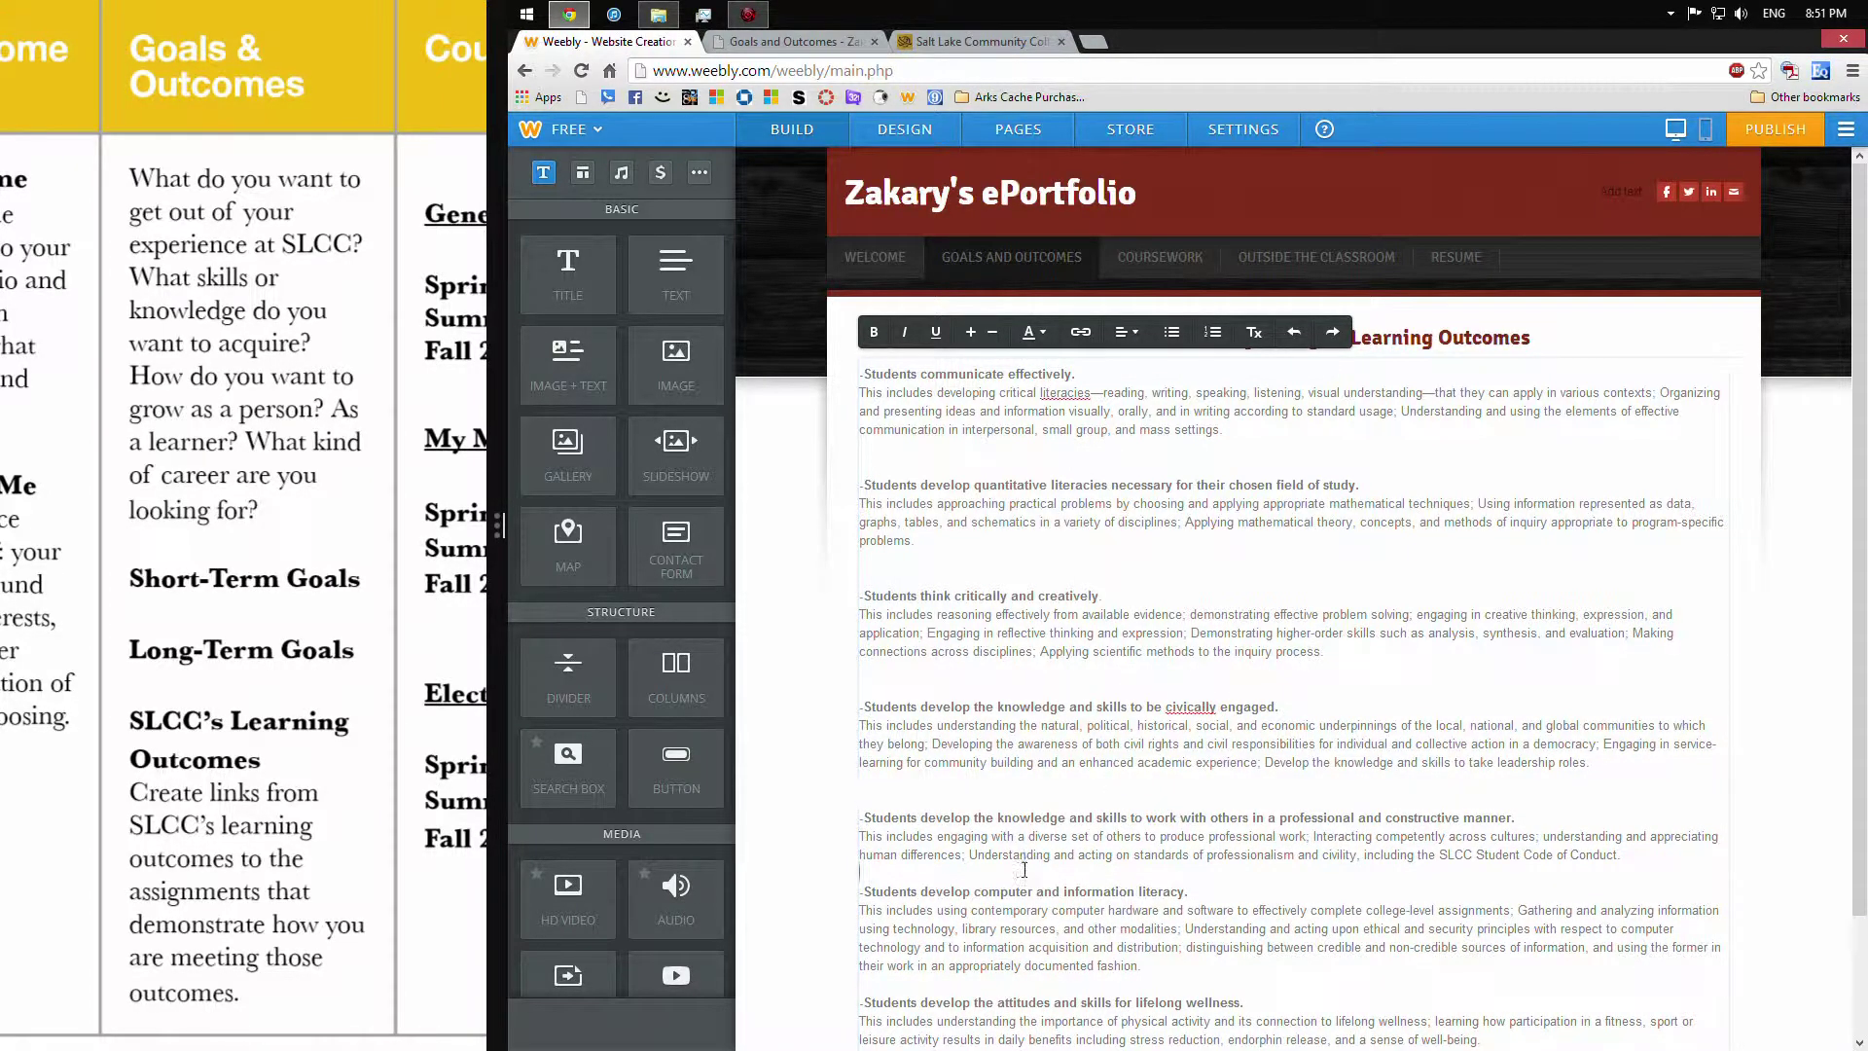
key(Return)
scroll(1017, 764, down, 2)
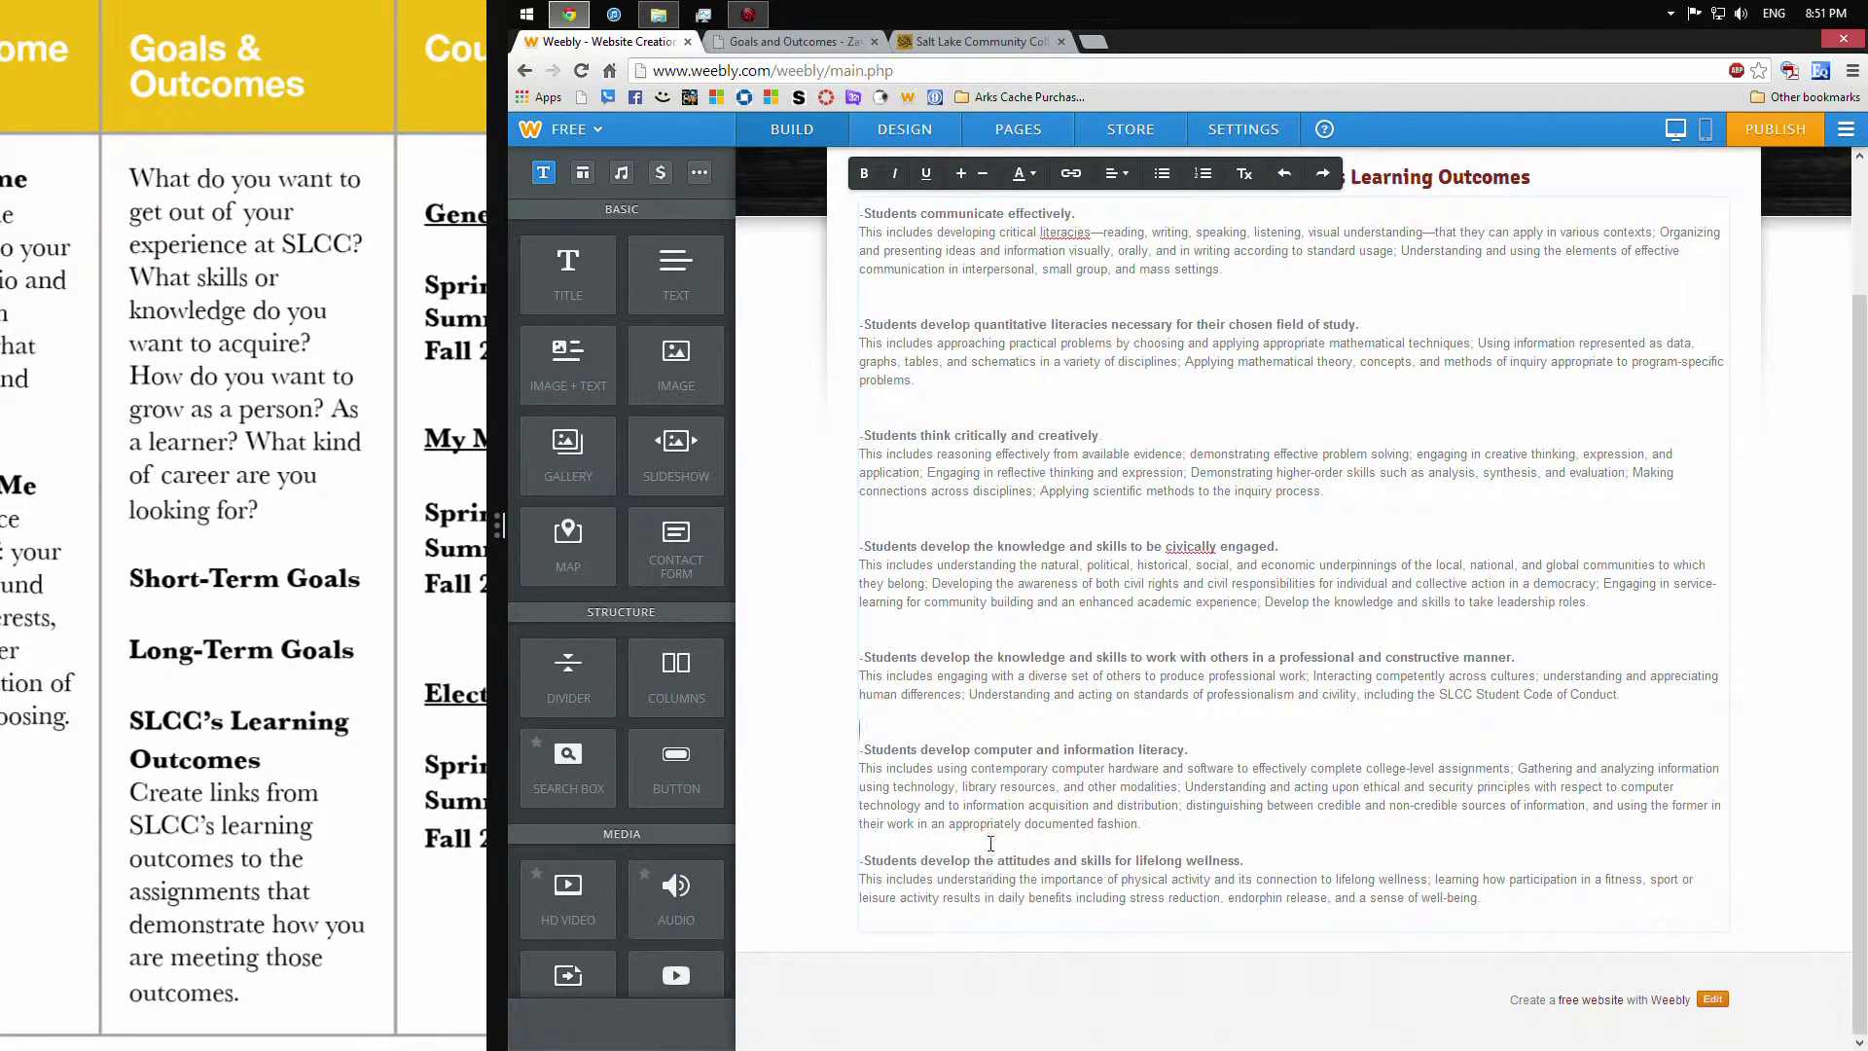
click(990, 842)
key(Return)
click(1513, 928)
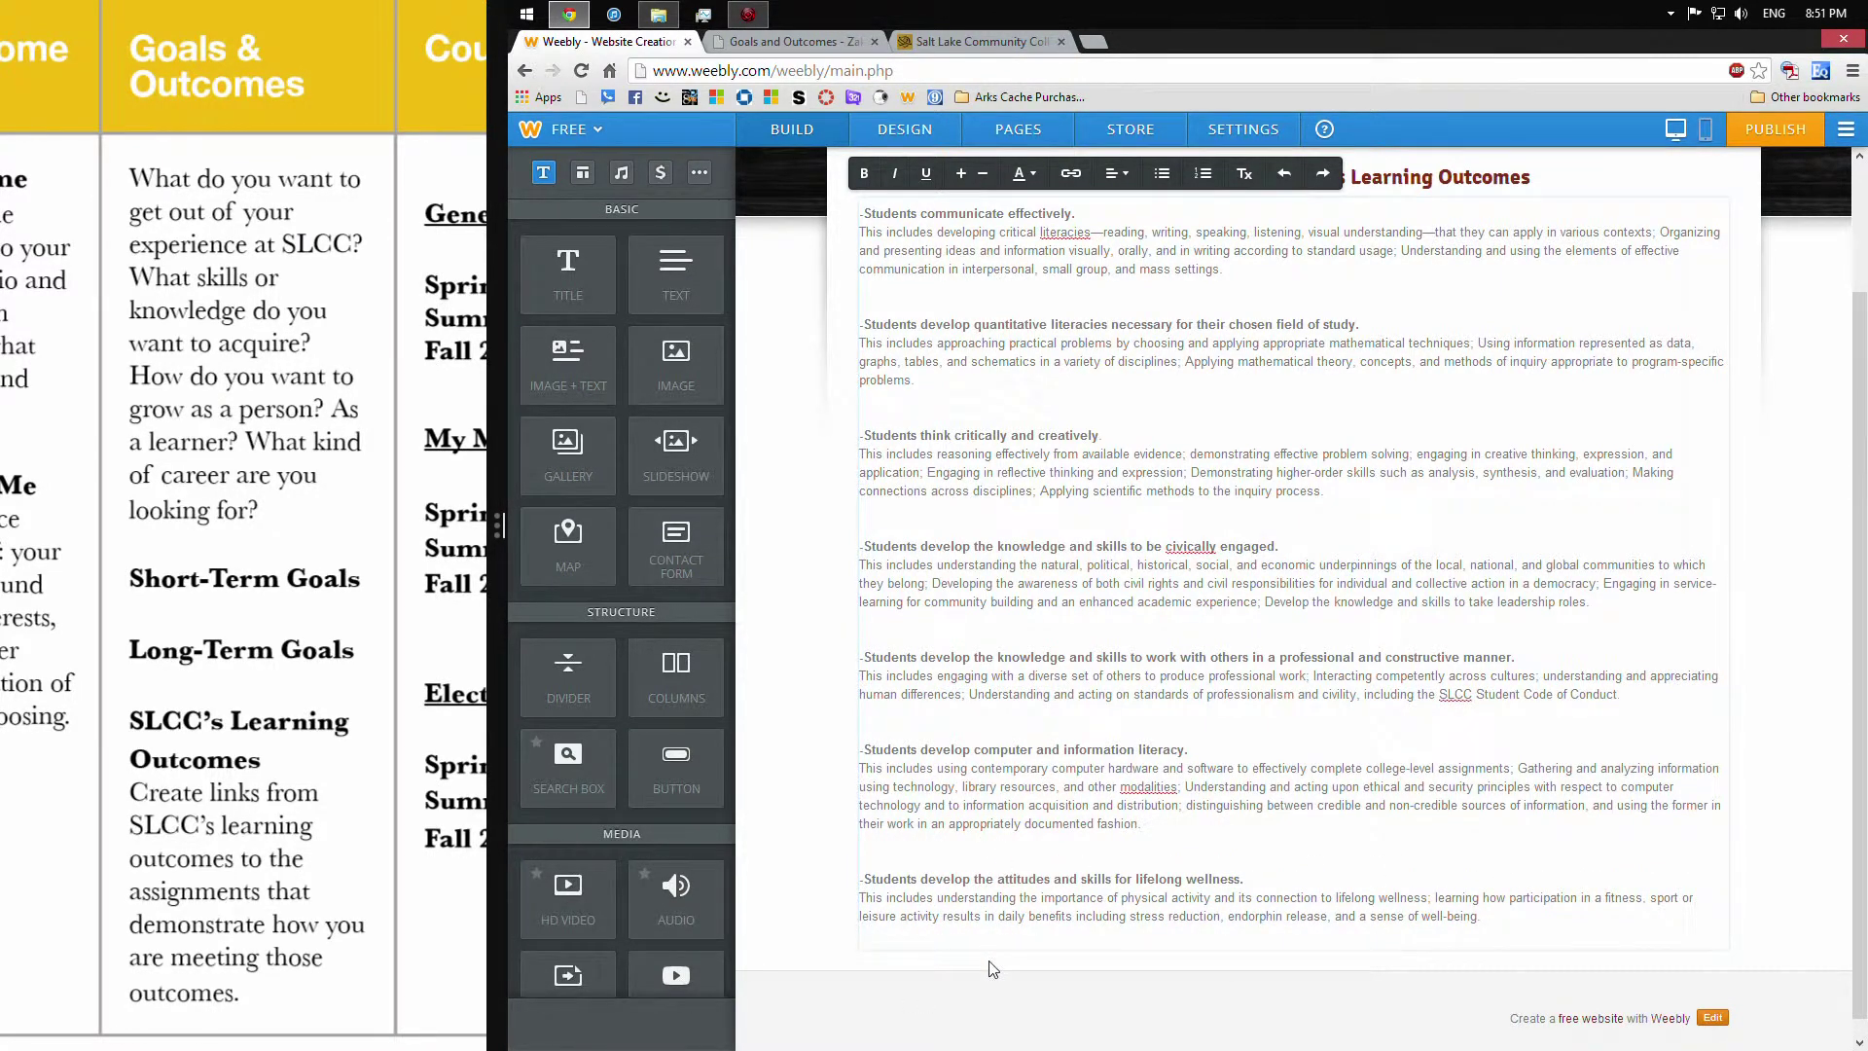
click(817, 783)
Add a centred title reading "Goals" above the Salt Lake Community College's Learning Outcomes title
scroll(817, 780, up, 2)
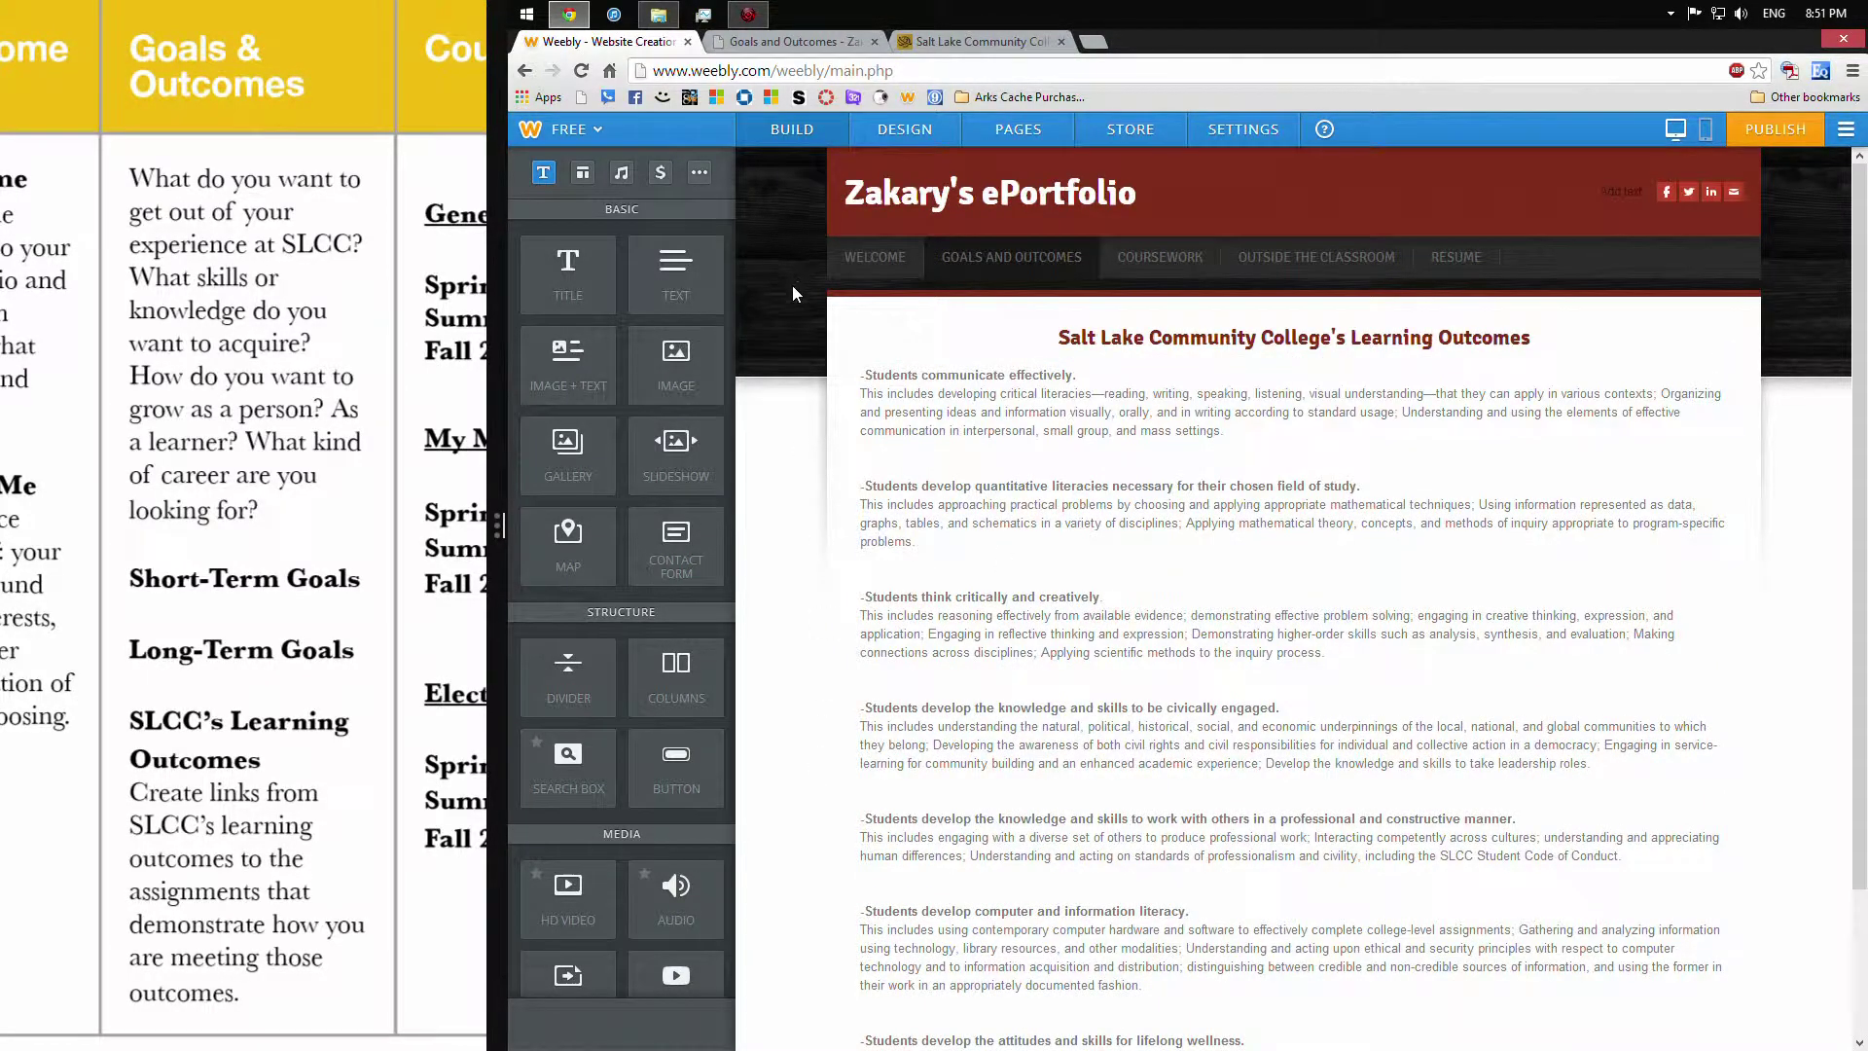
drag(568, 271, 1317, 324)
click(1165, 353)
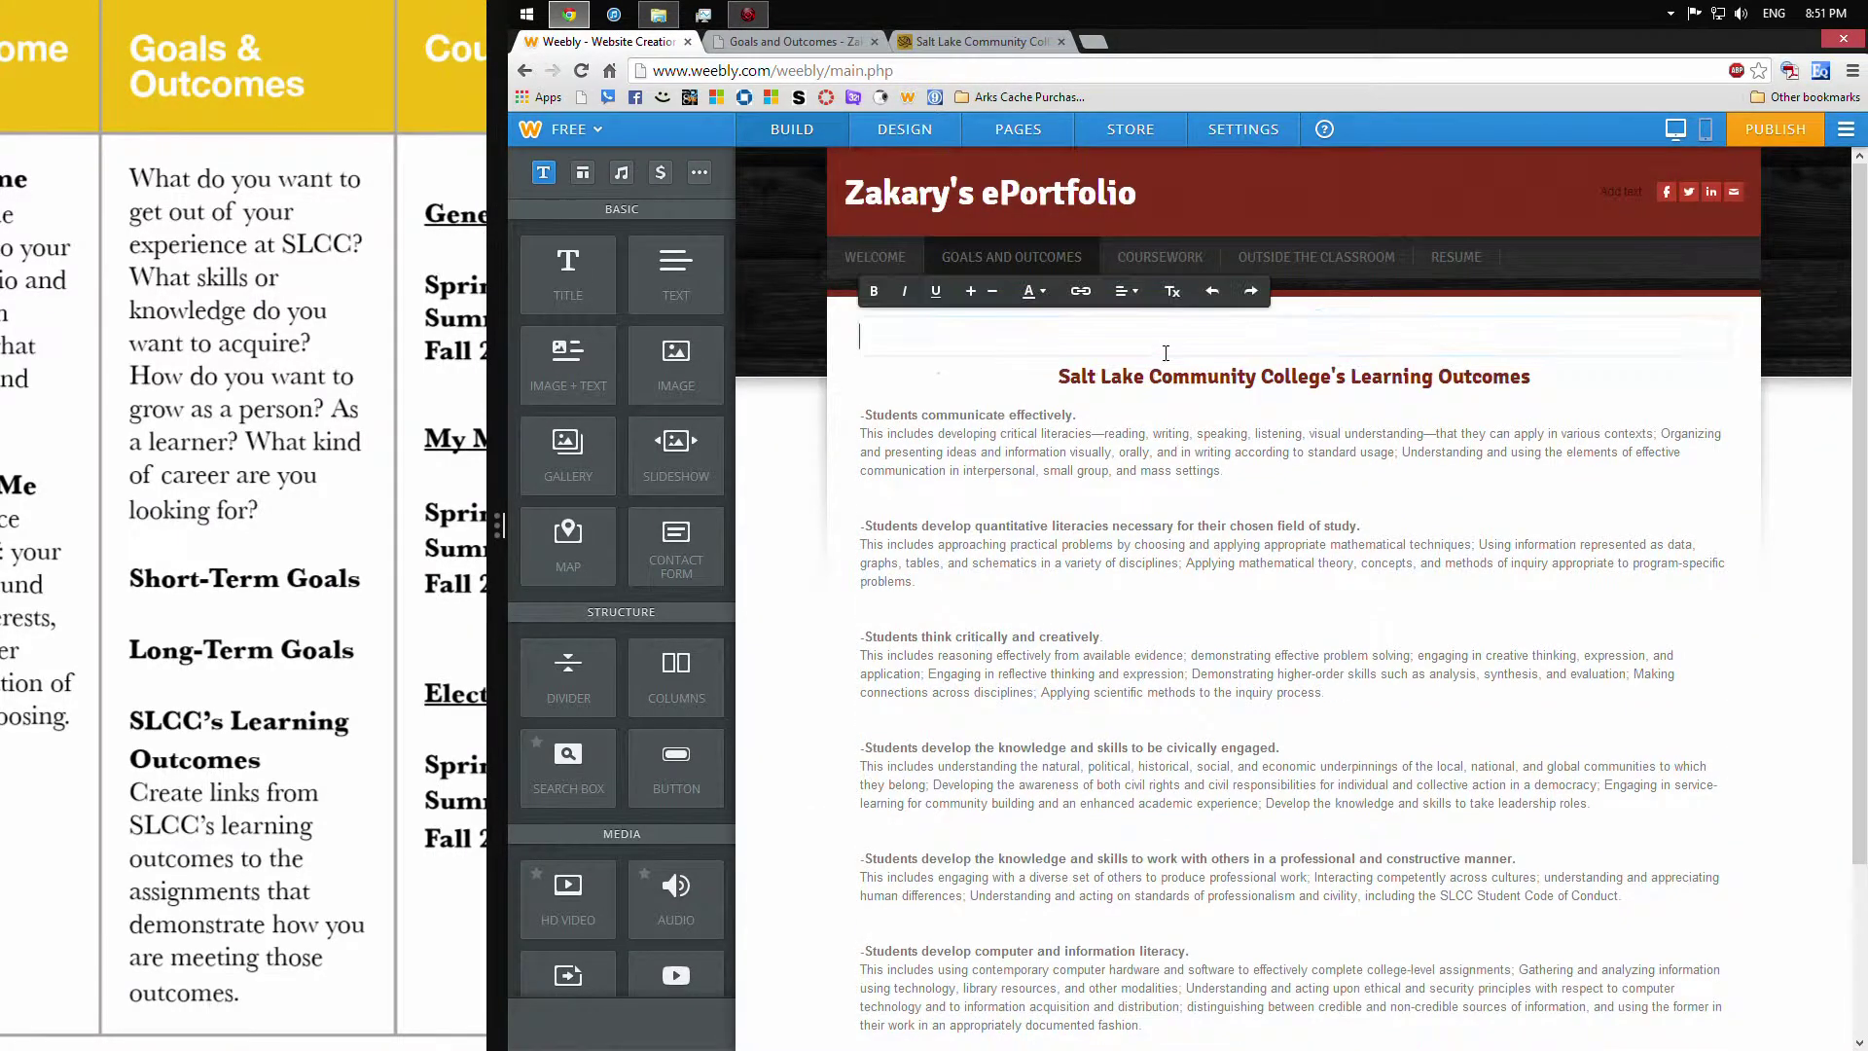
text(G)
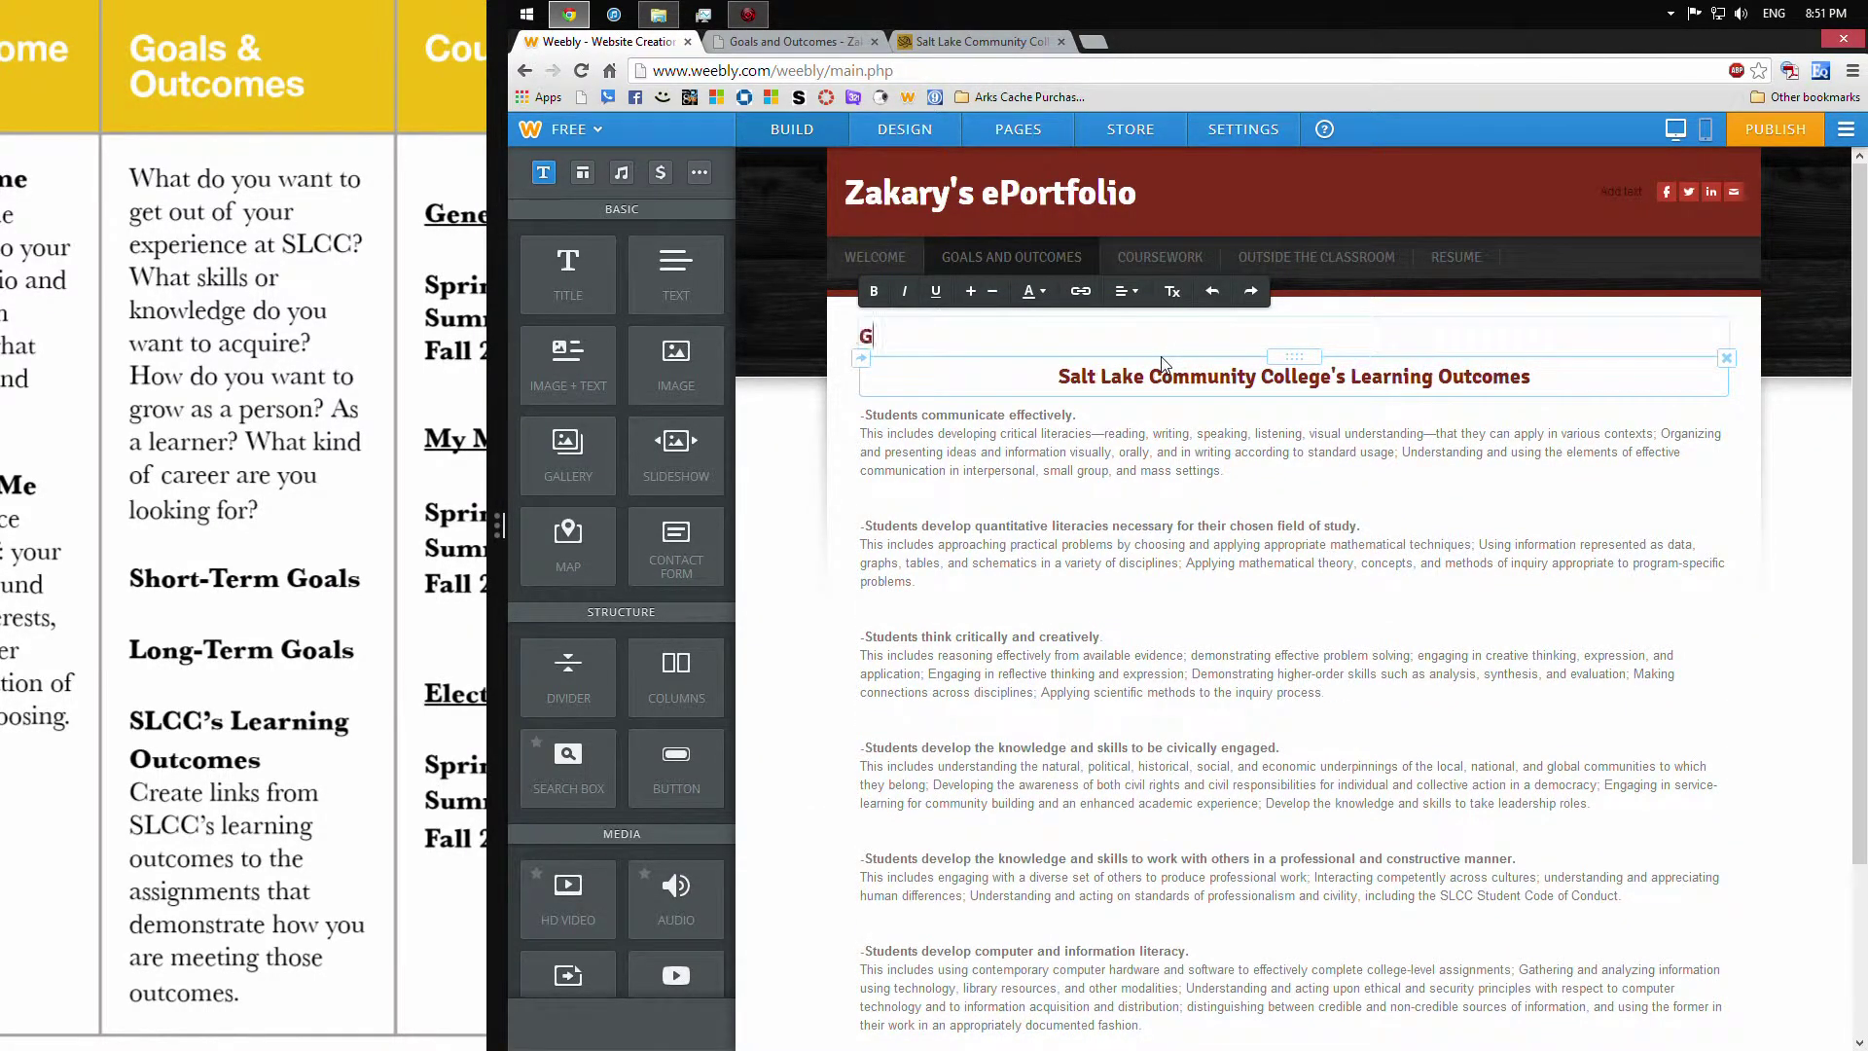
text(oals)
click(1127, 291)
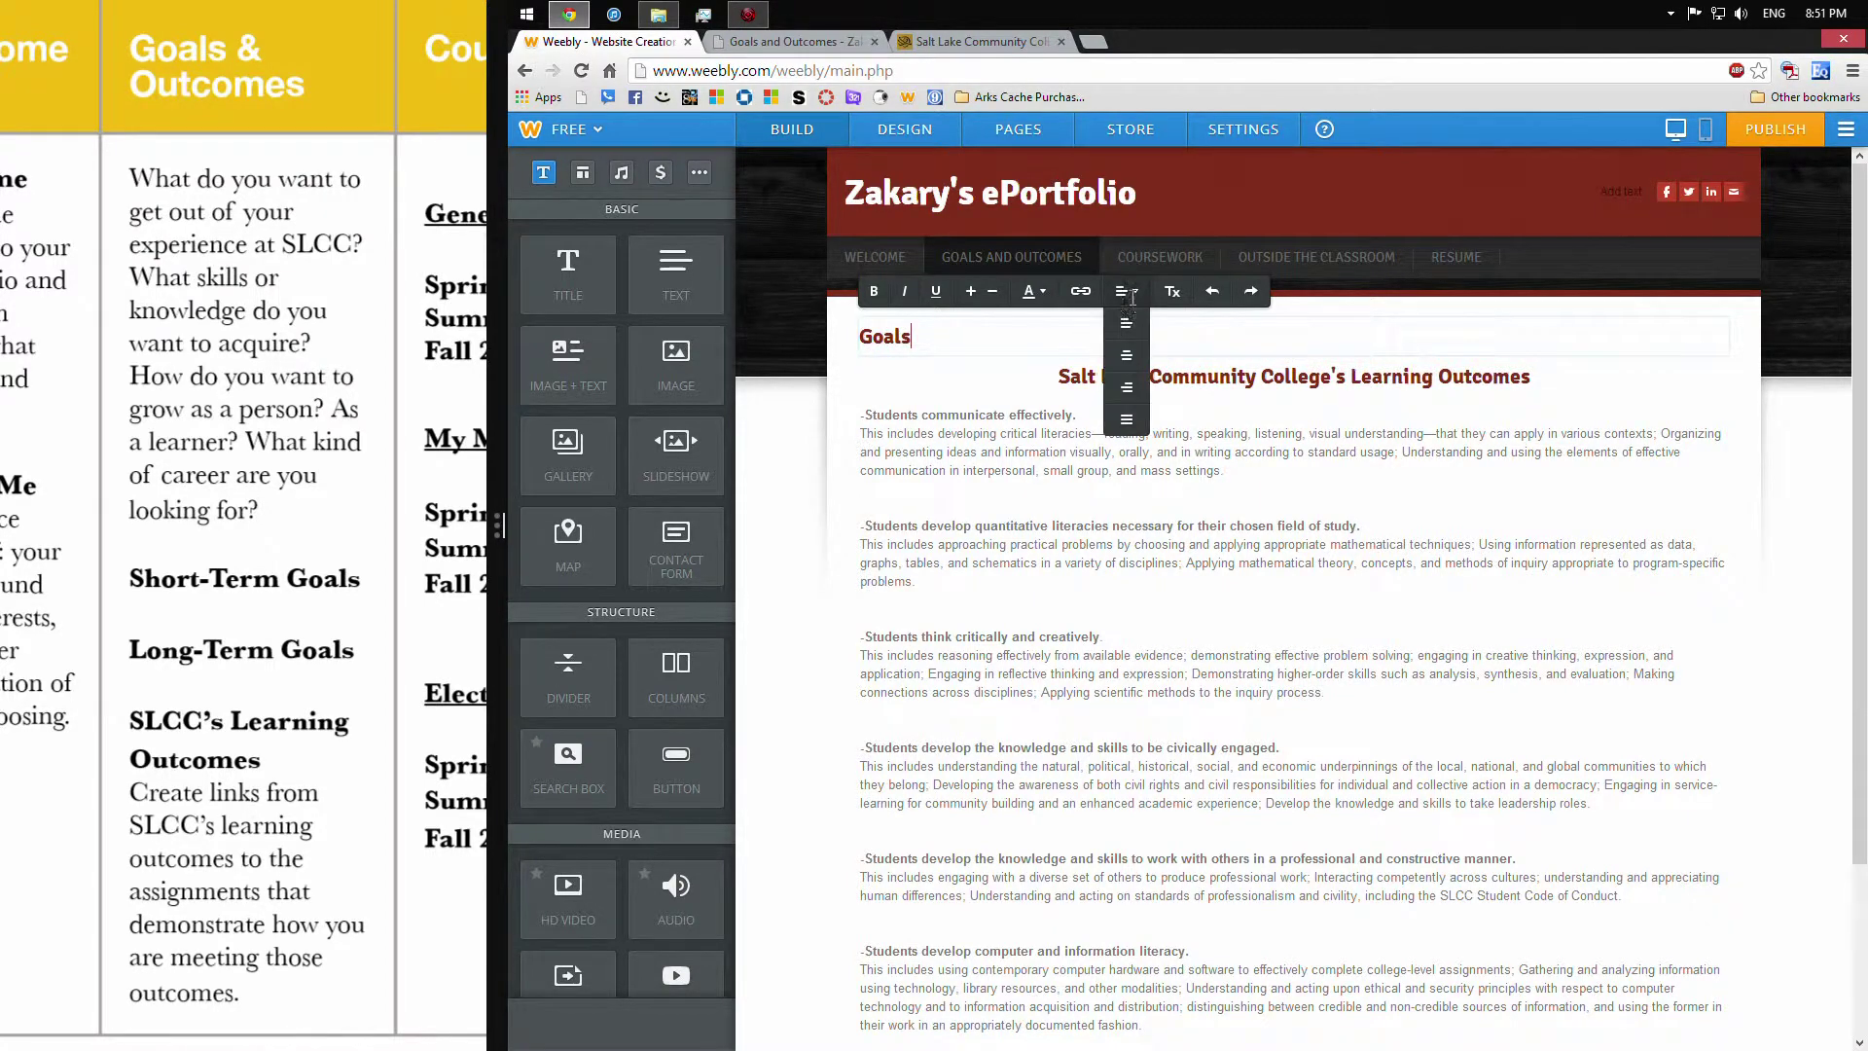
click(1125, 356)
click(797, 391)
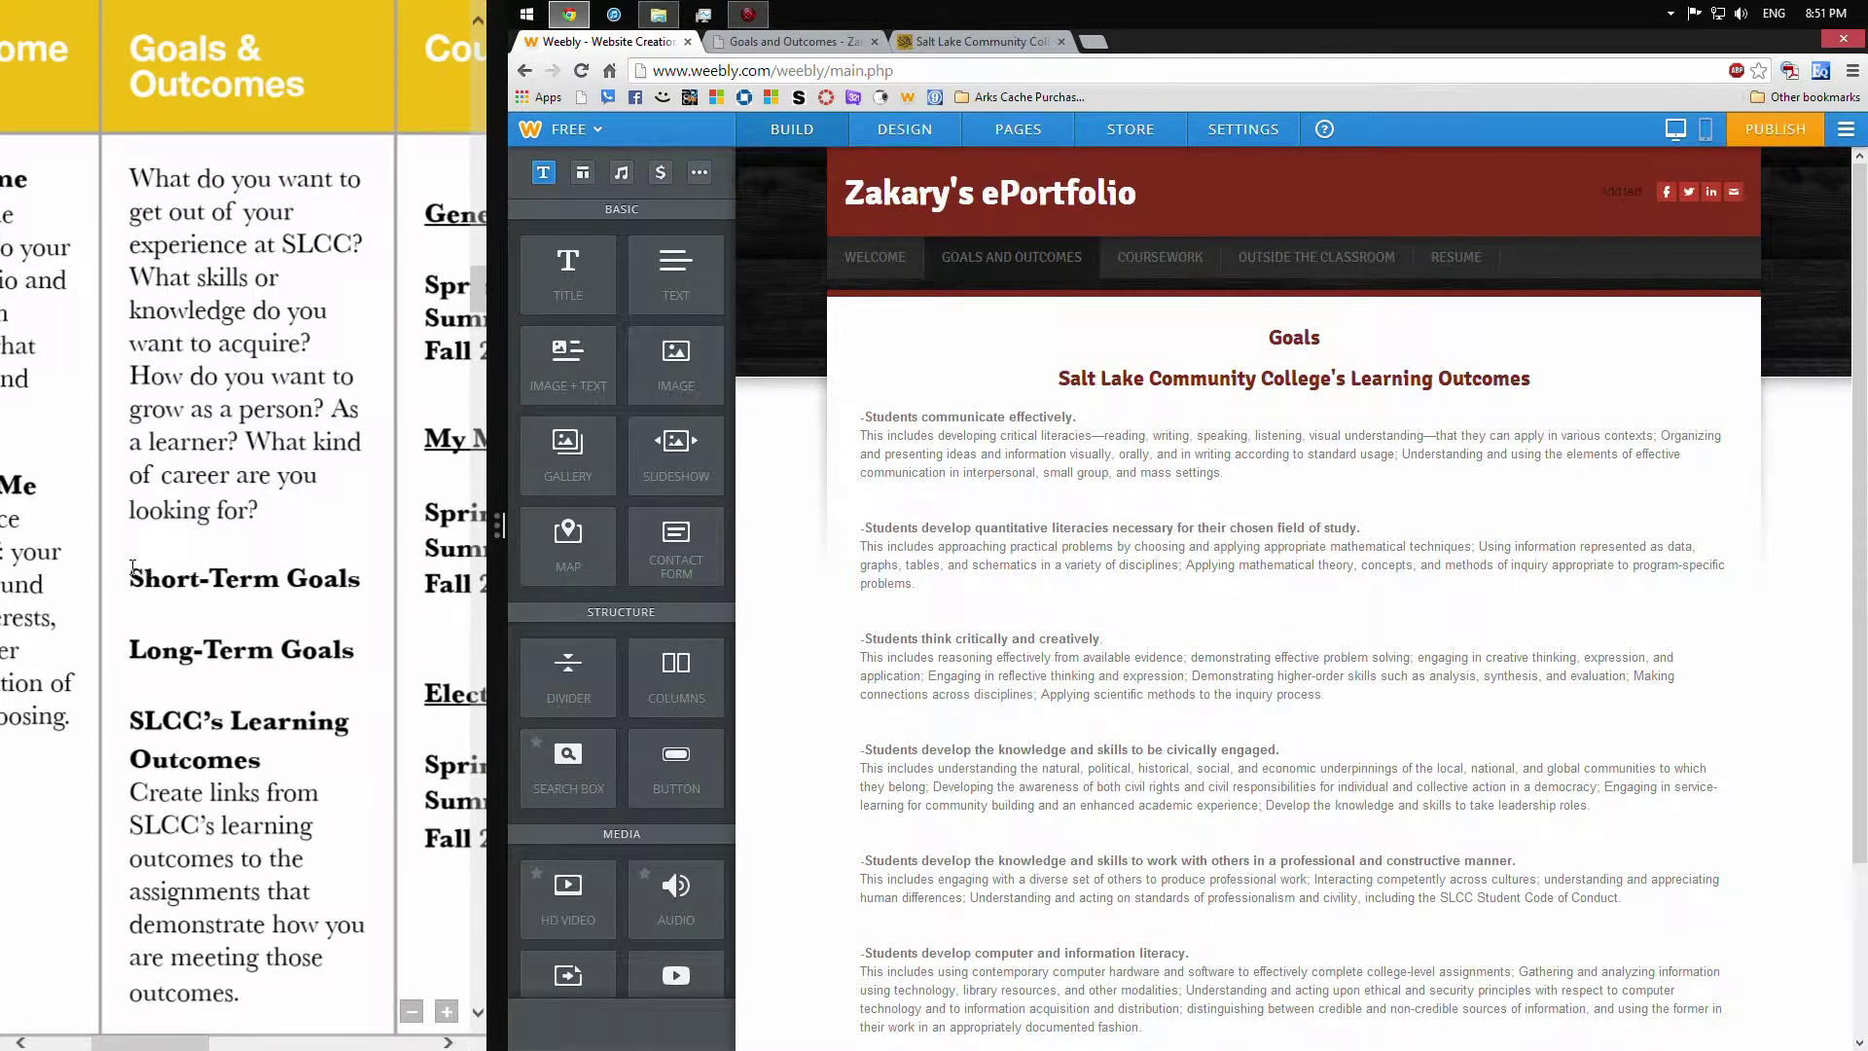
Place a two-column layout between the Goals title and the learning outcomes title, and put a title element in each column
drag(133, 568, 269, 571)
drag(131, 650, 192, 649)
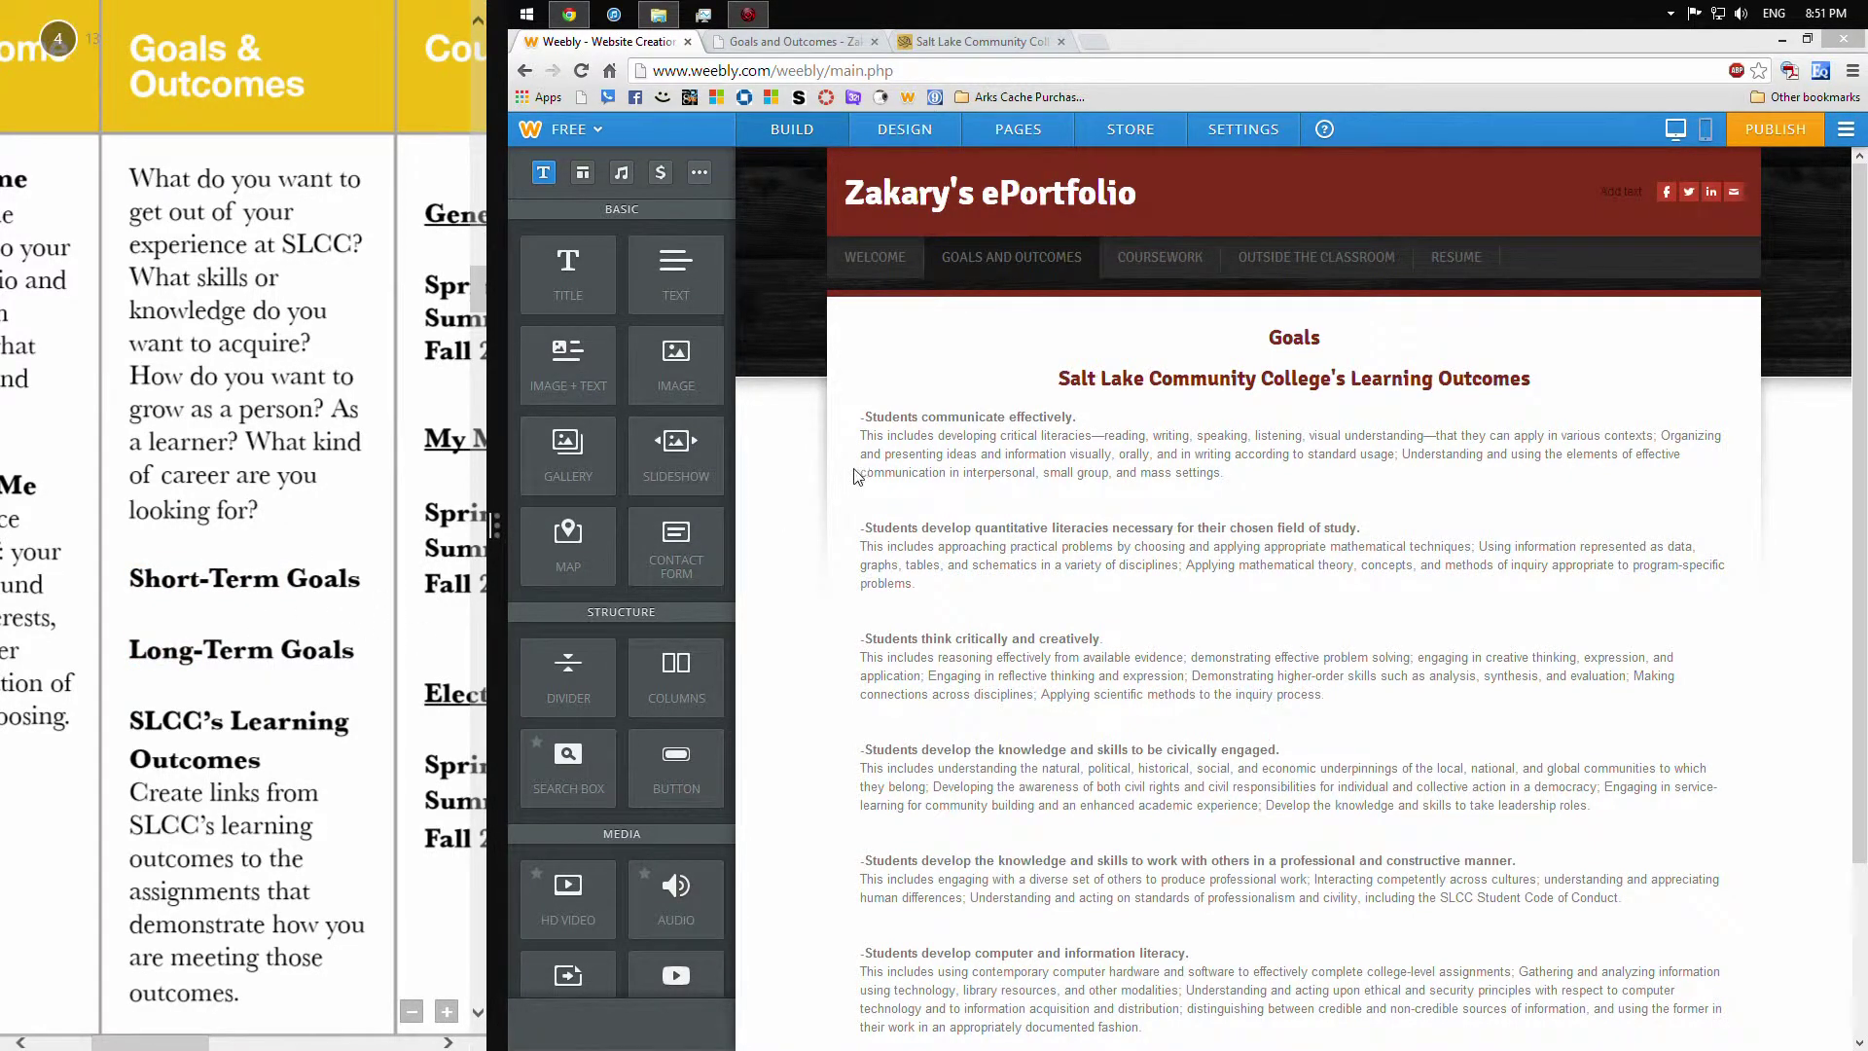
click(788, 425)
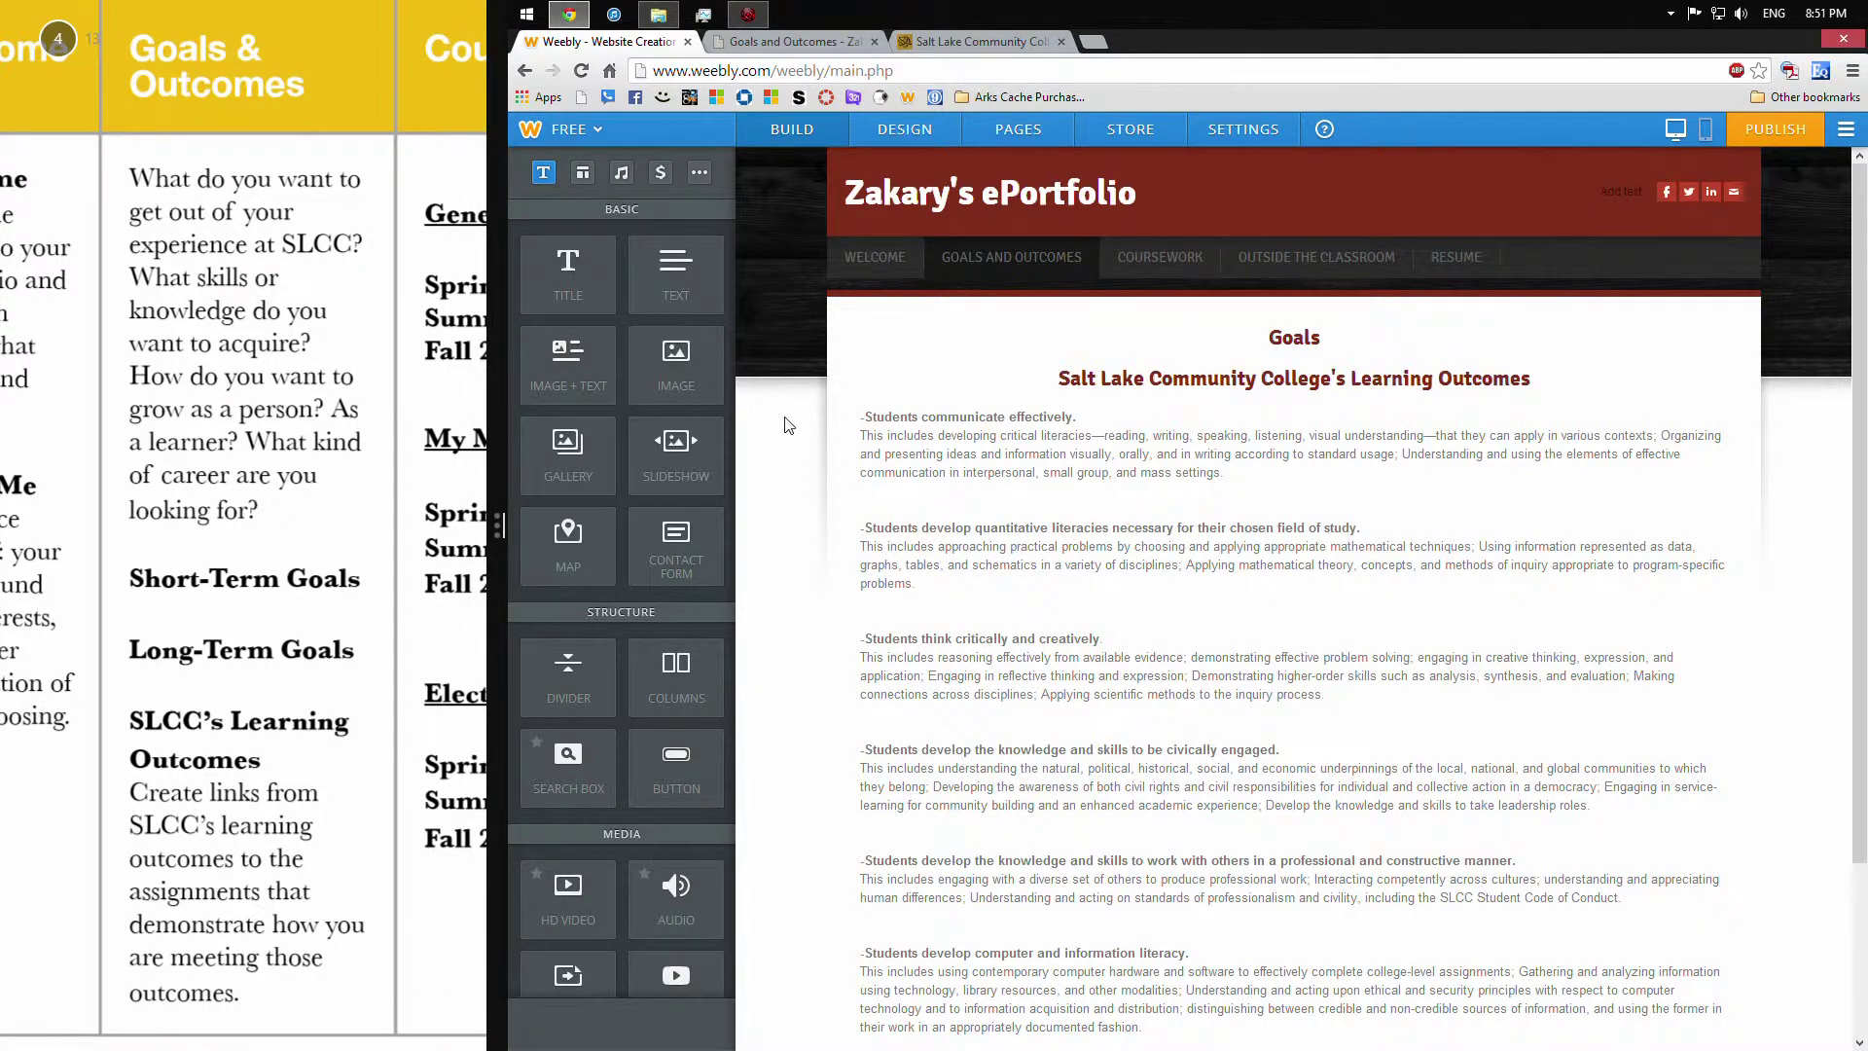
scroll(786, 431, down, 1)
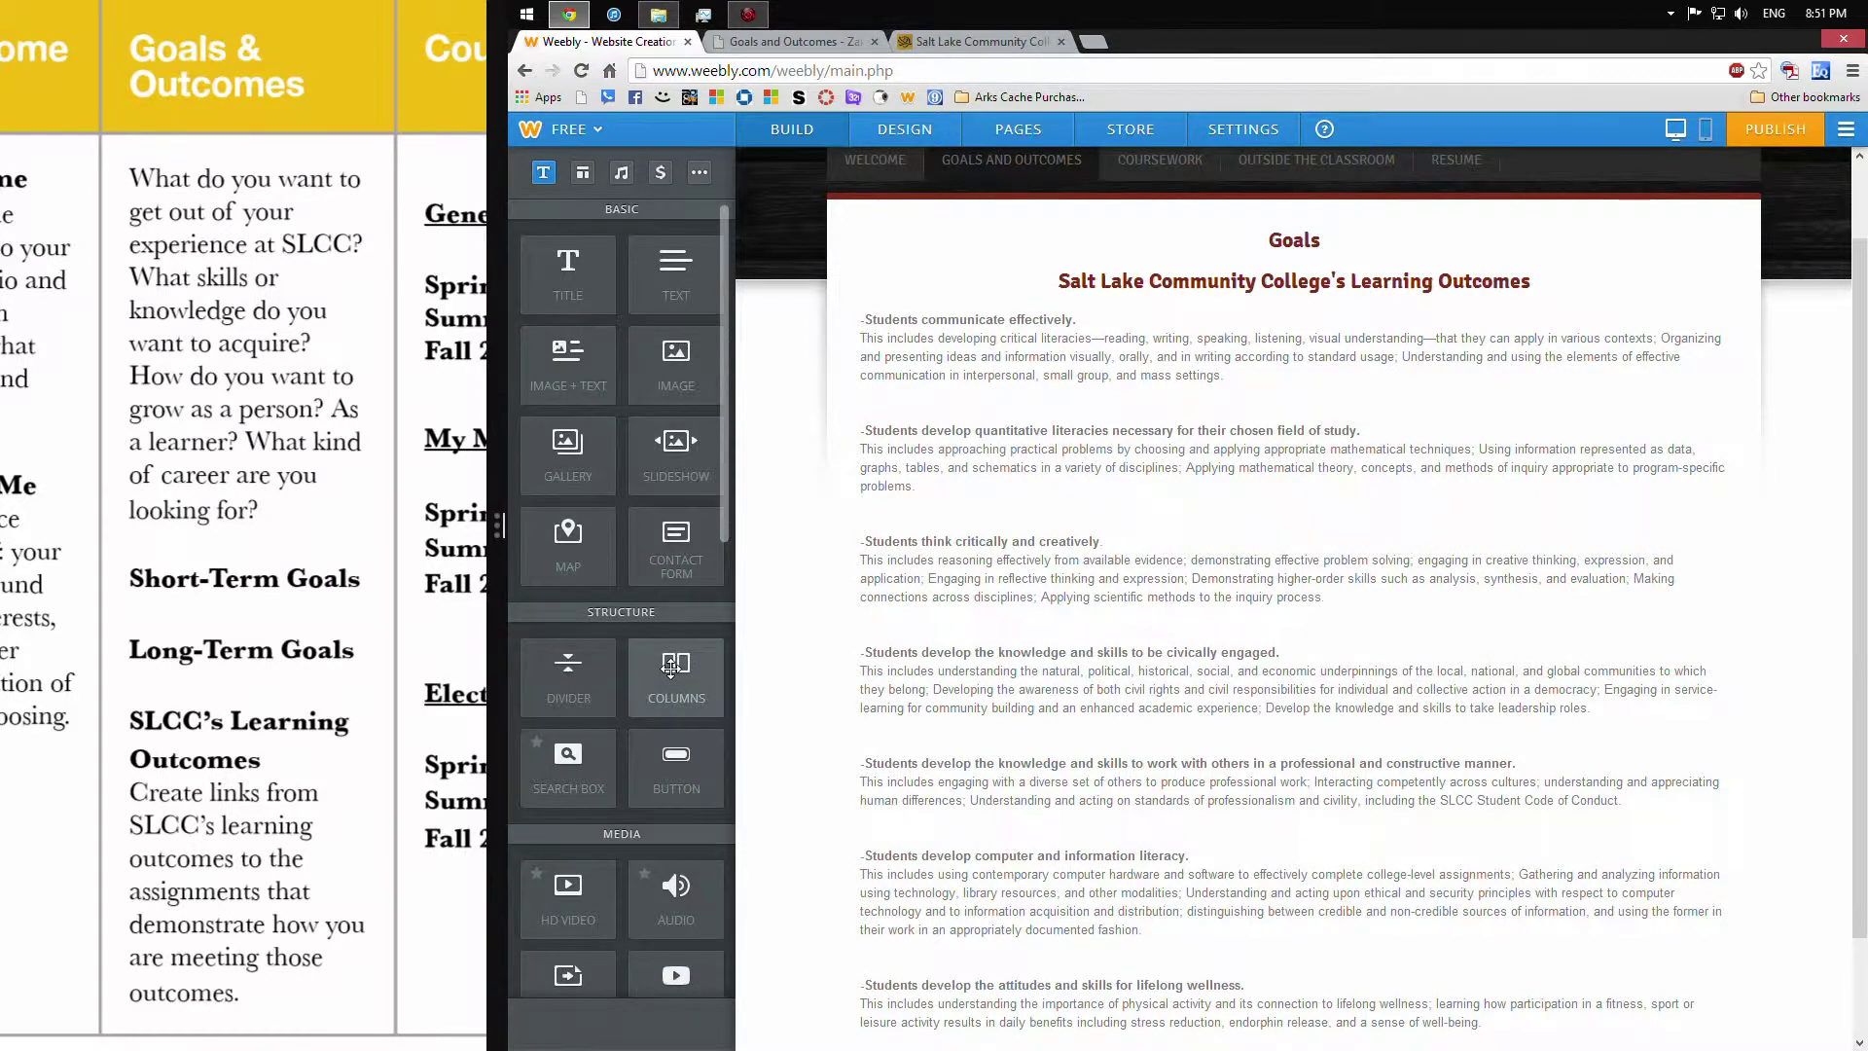
drag(673, 692, 1484, 284)
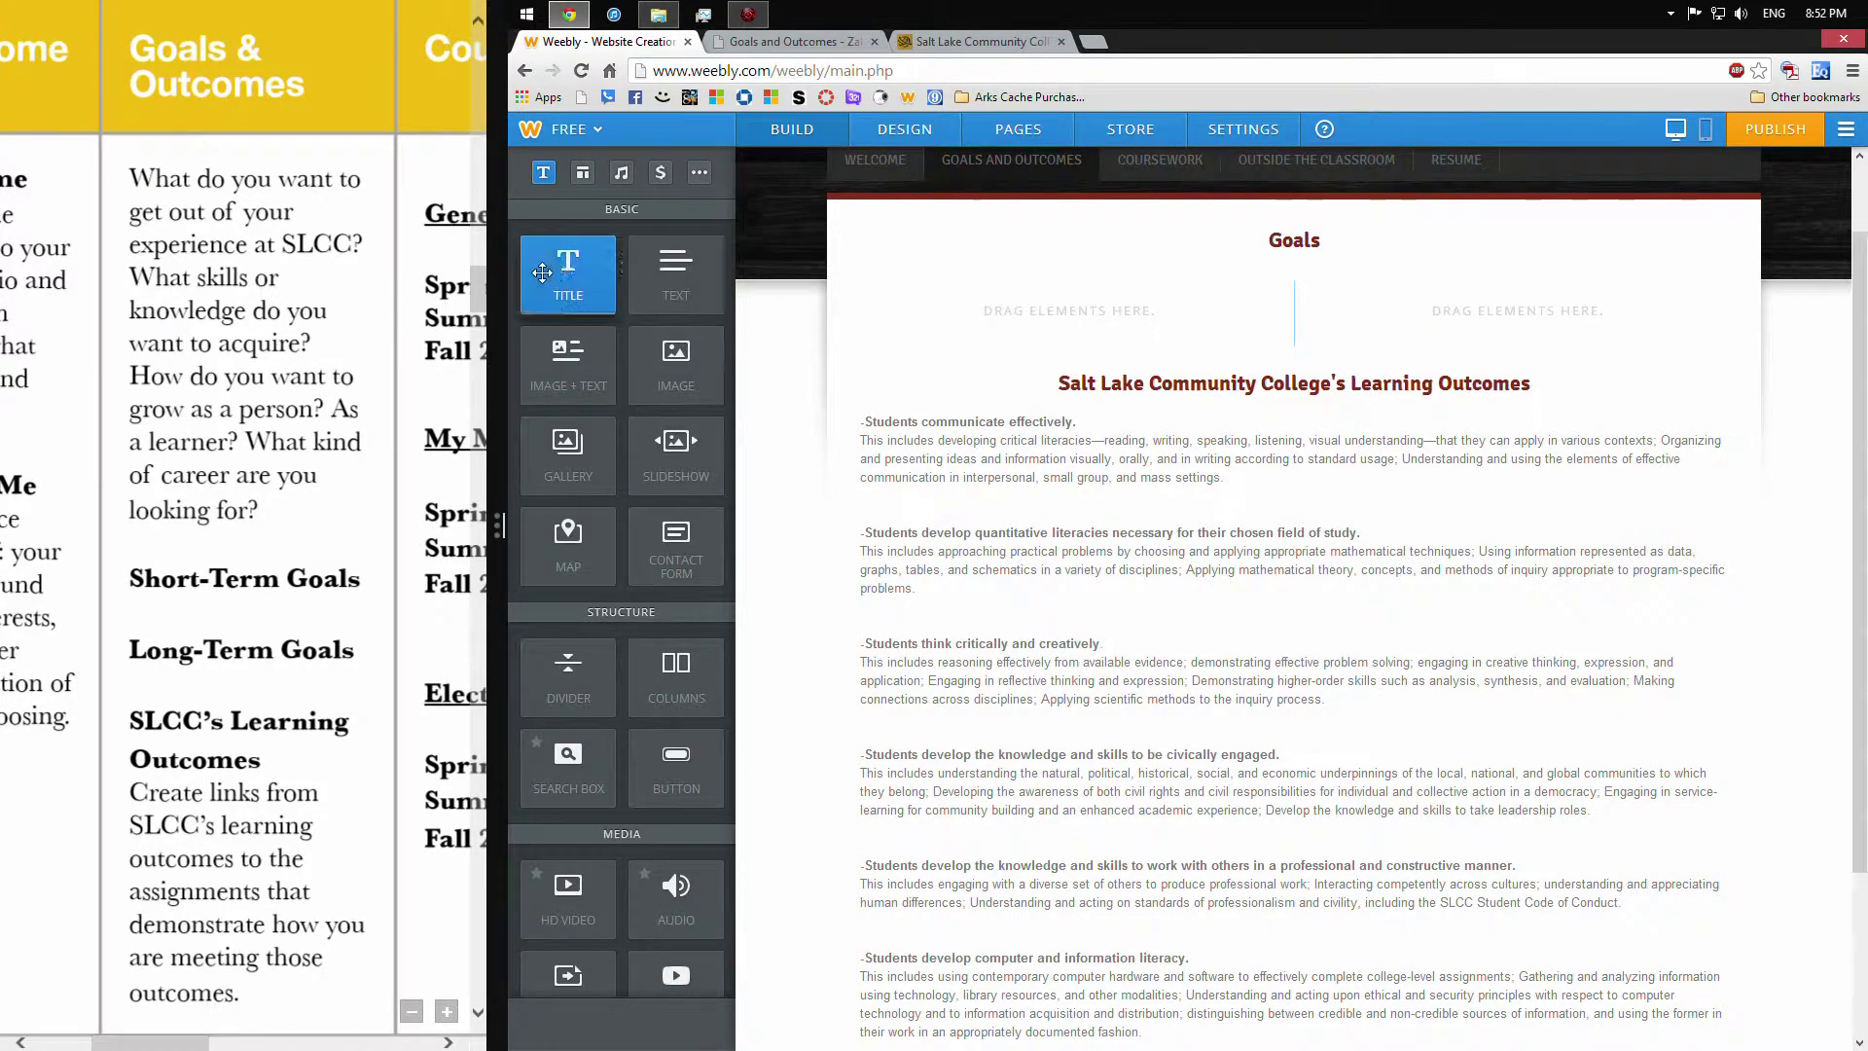
drag(542, 272, 1068, 301)
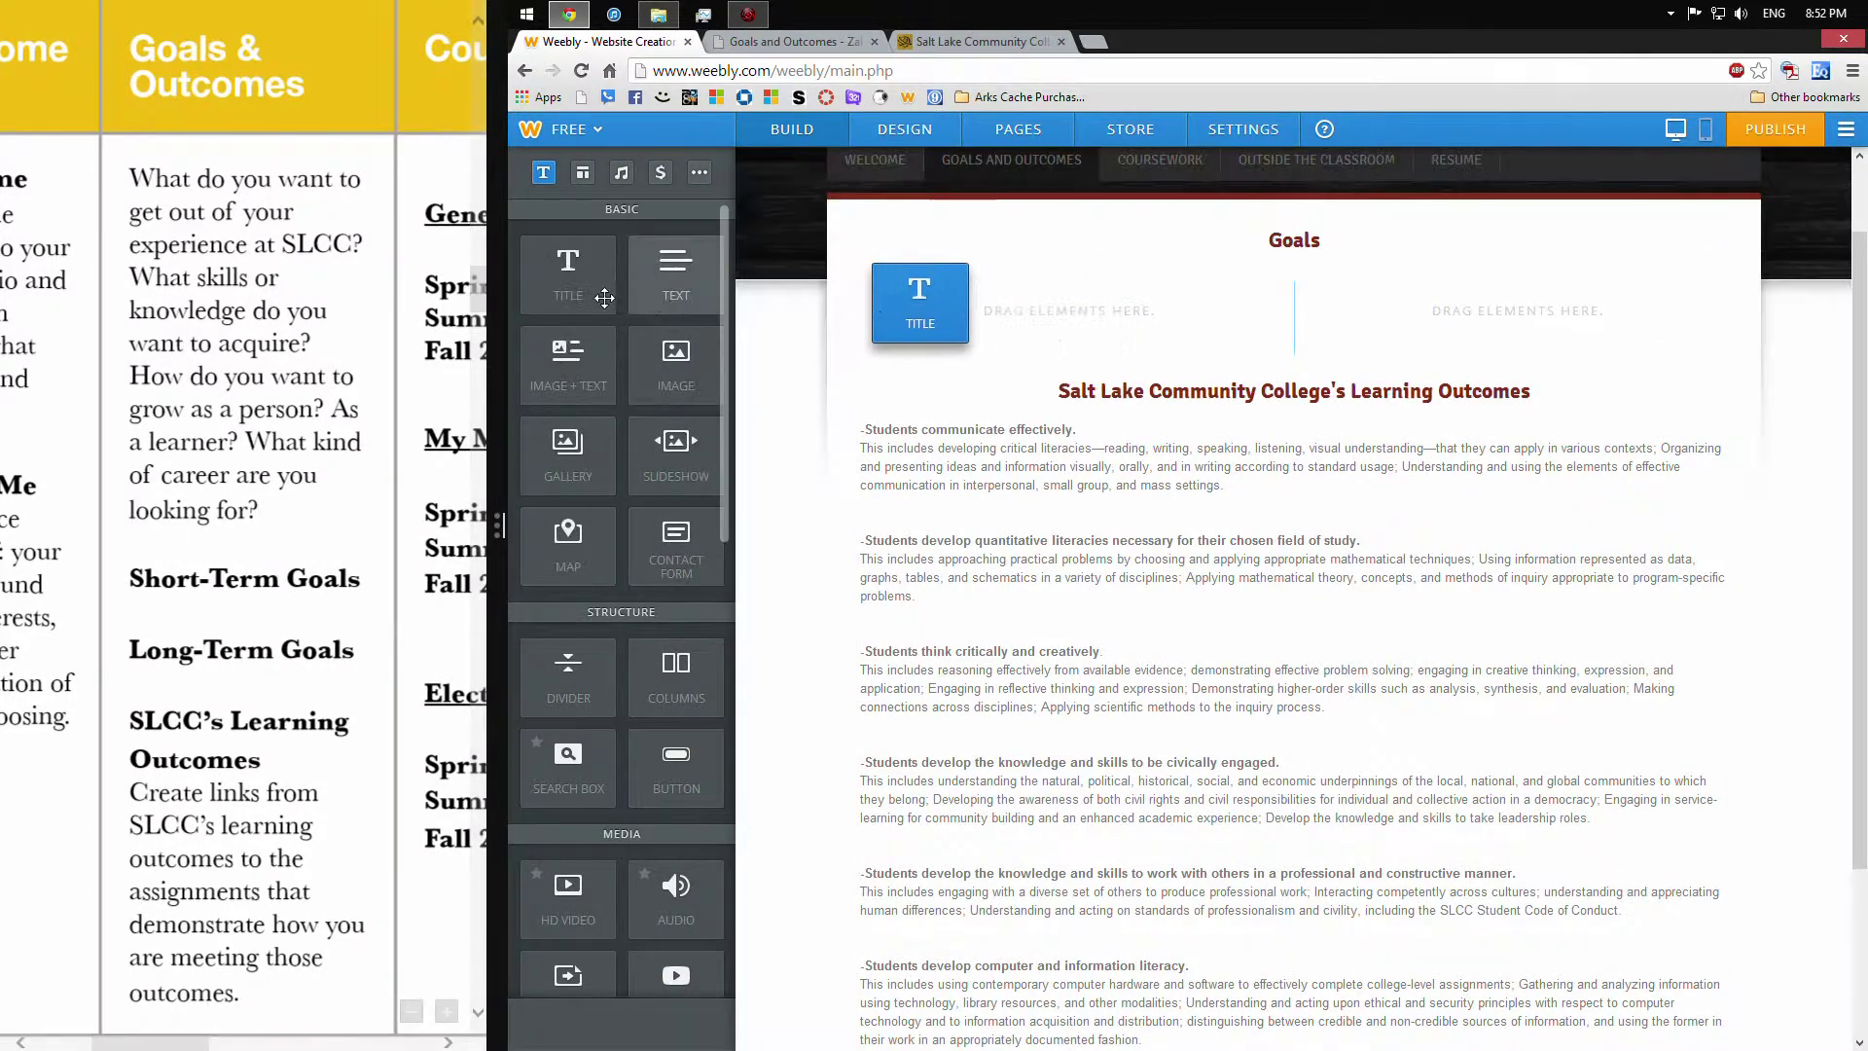
drag(604, 297, 1617, 317)
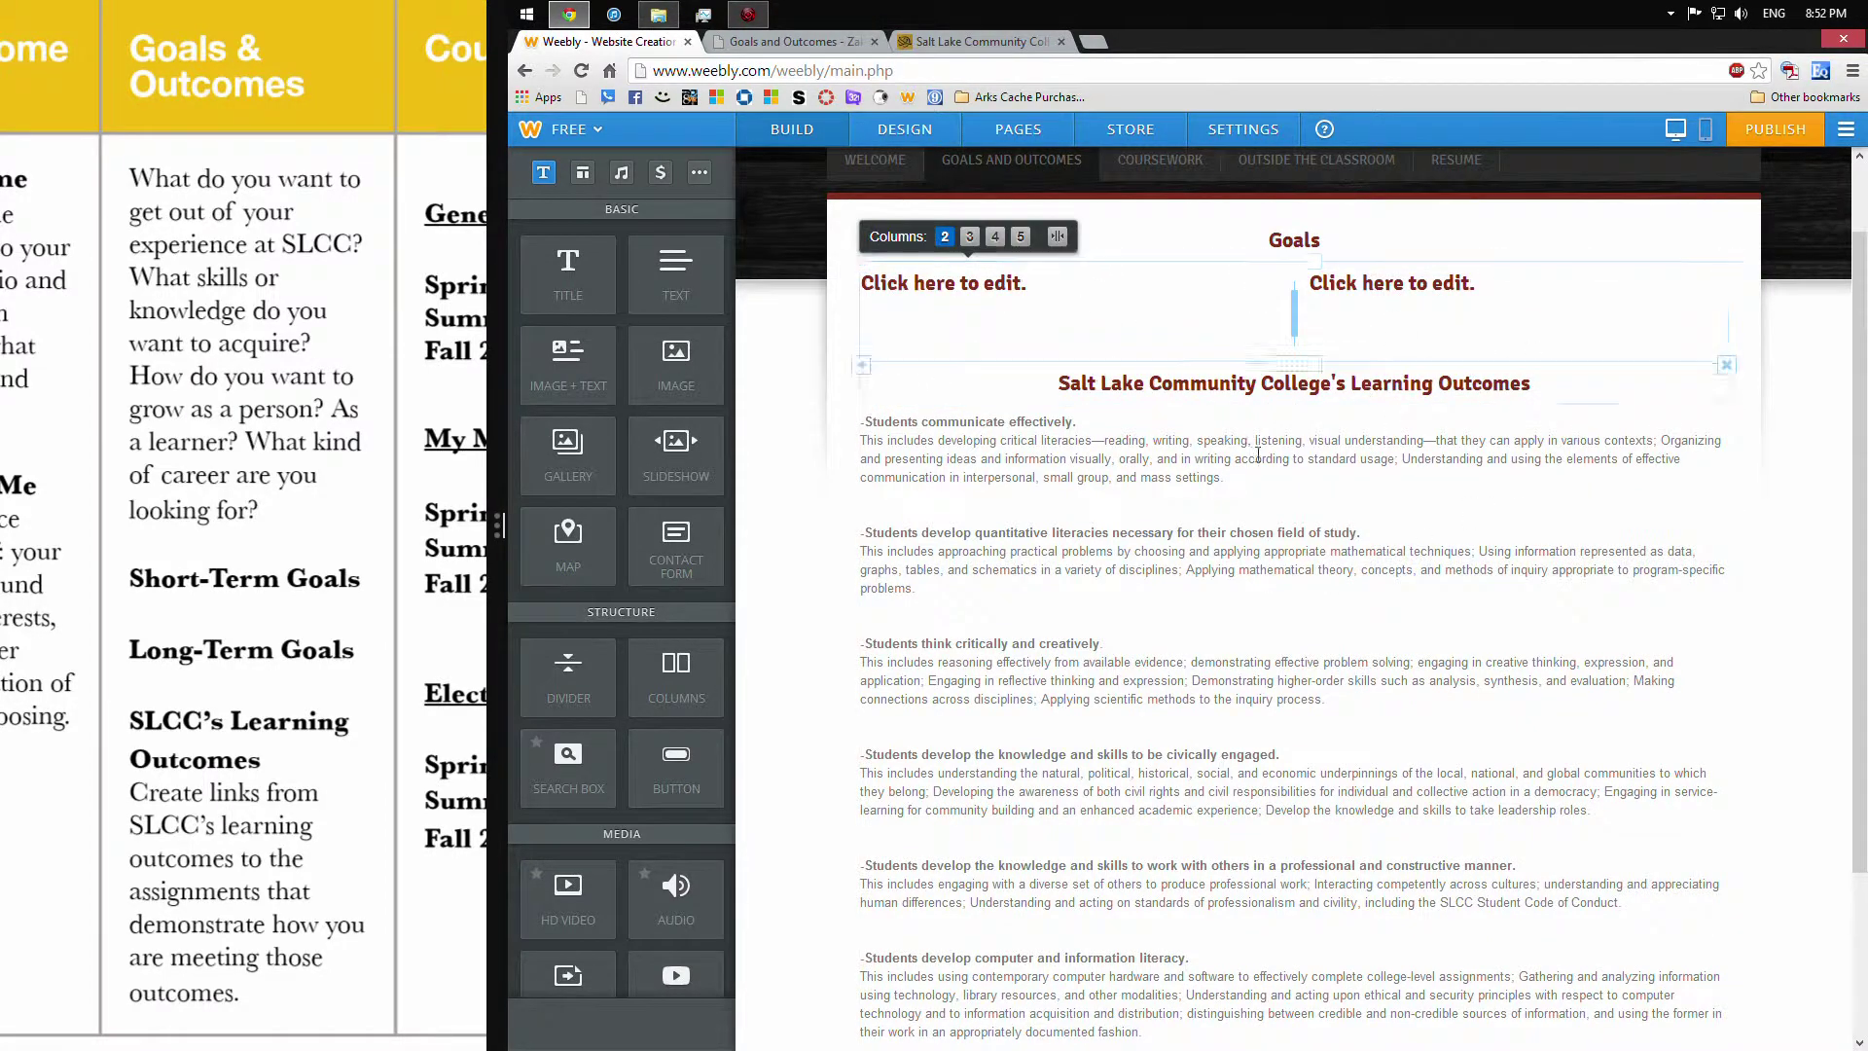
Set the first column's title to "Short-term Goals" and centre it
click(917, 292)
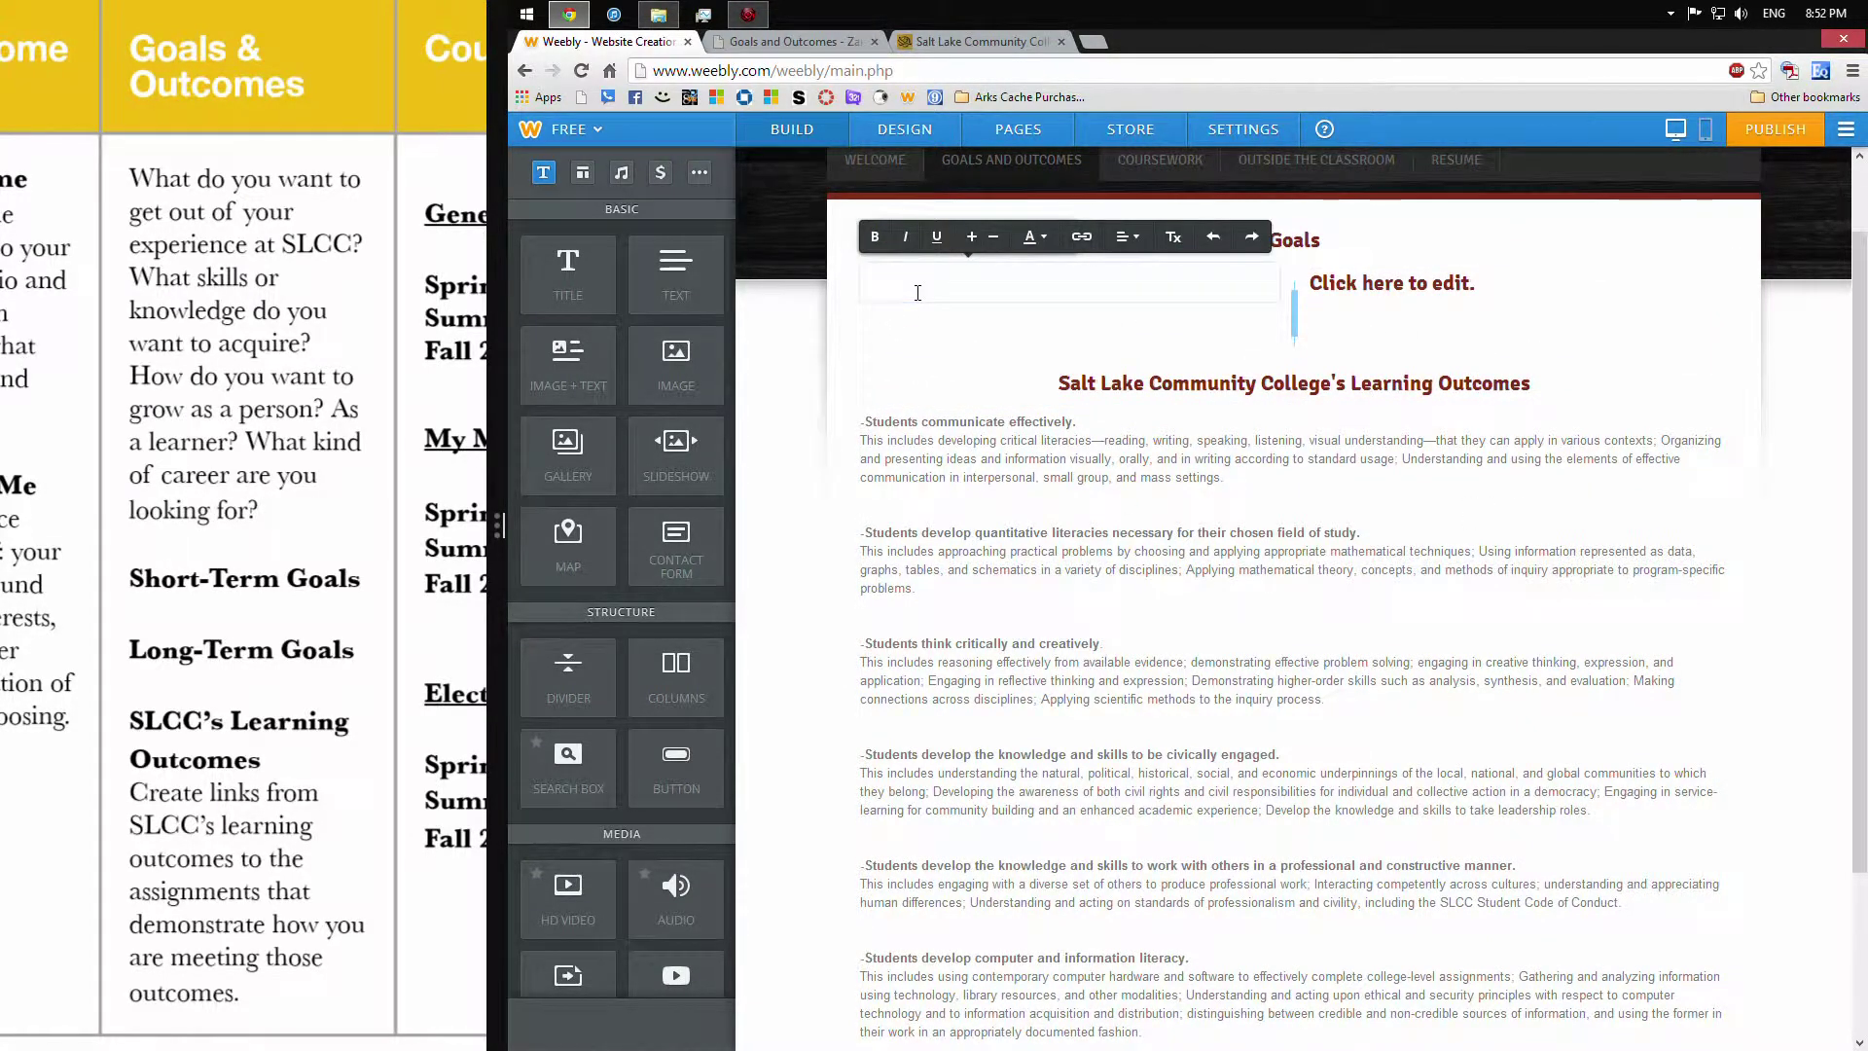
text(Short-term Goals)
click(1128, 236)
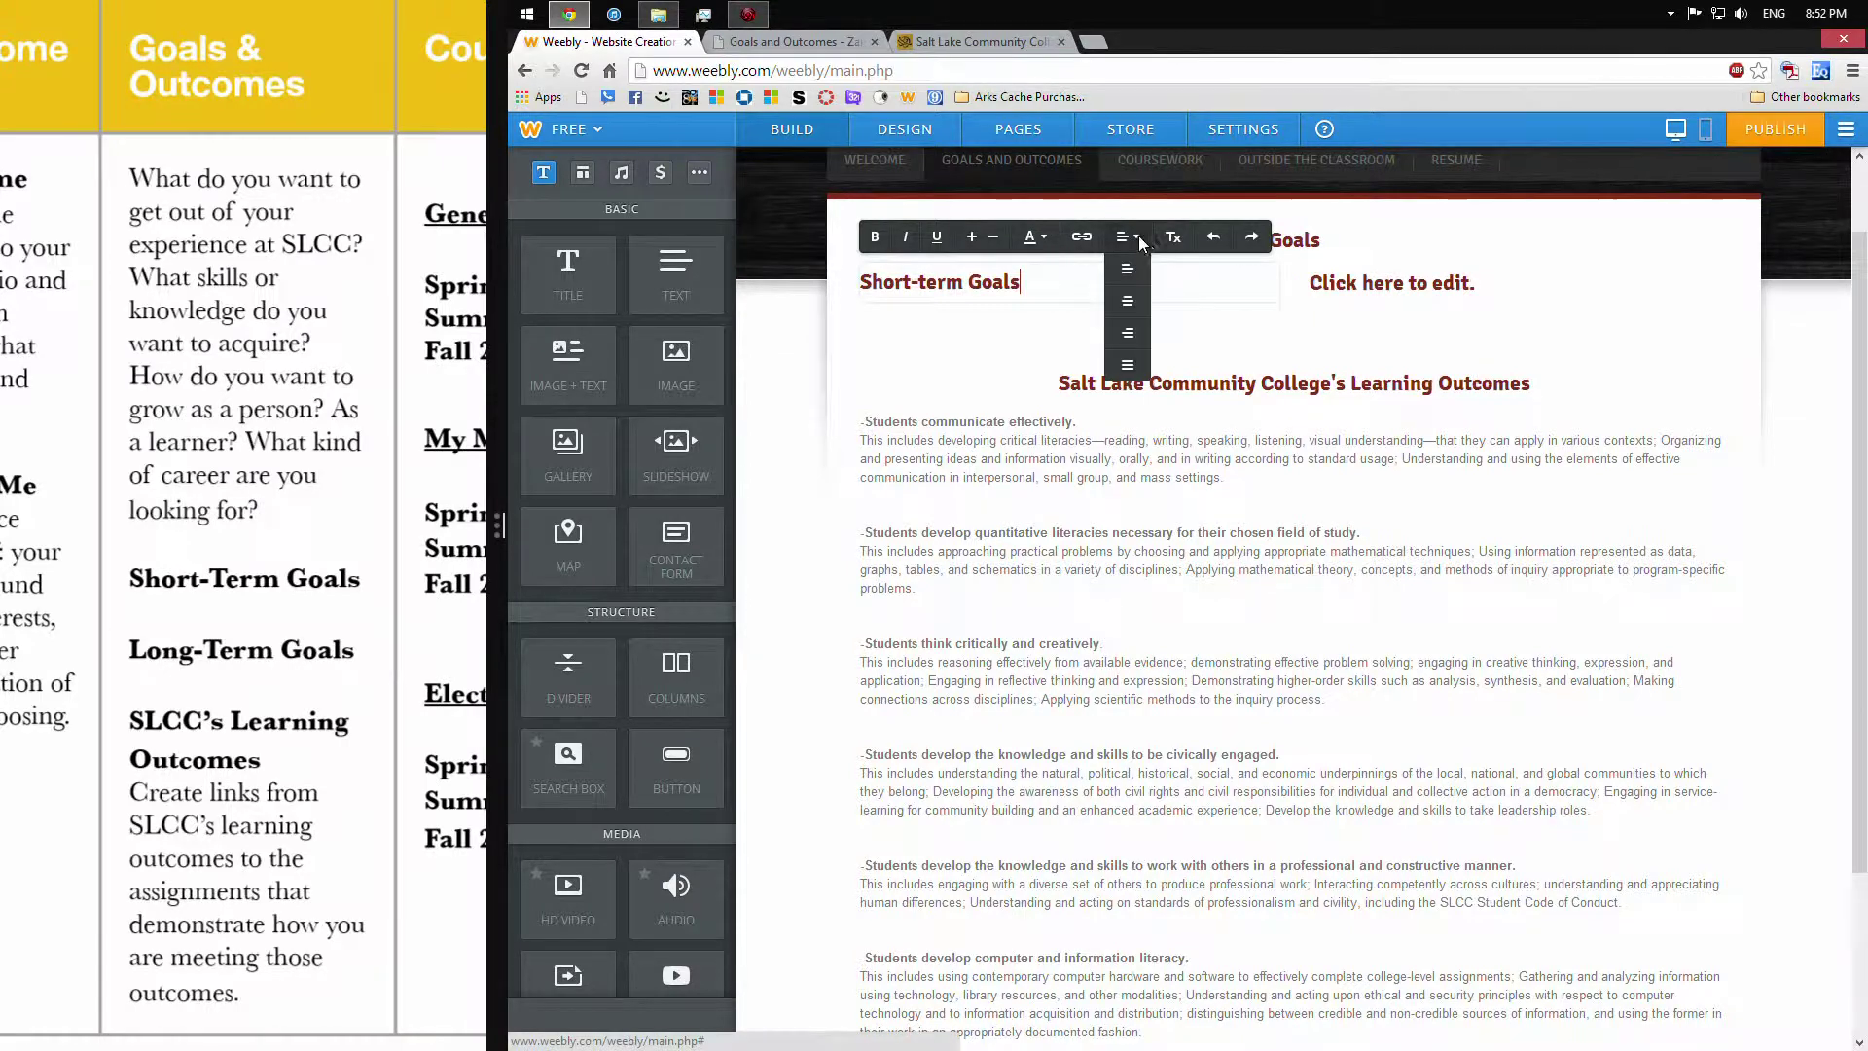
click(1132, 304)
click(1052, 281)
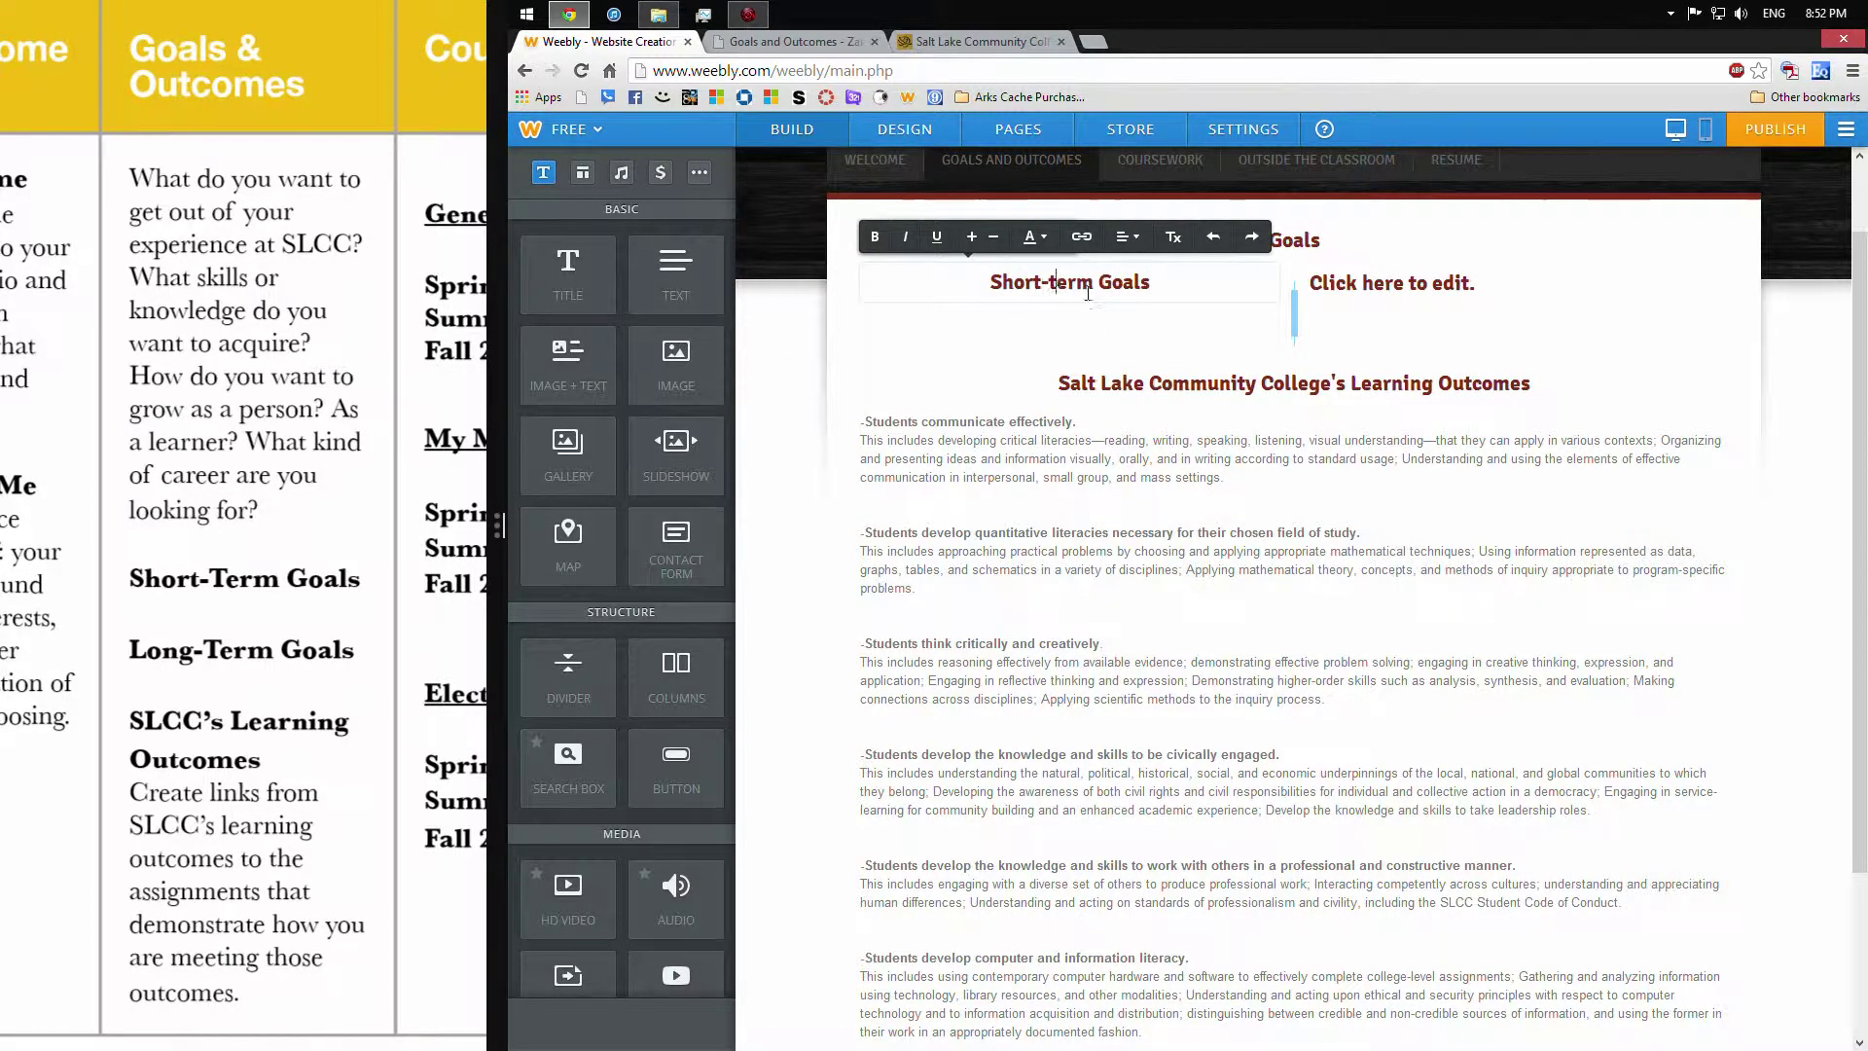
Capitalise the T in the first column's title to read "Short-Term Goals", and set the second column's title to "Long-Term Goals", centred
key(BackSpace)
text(T)
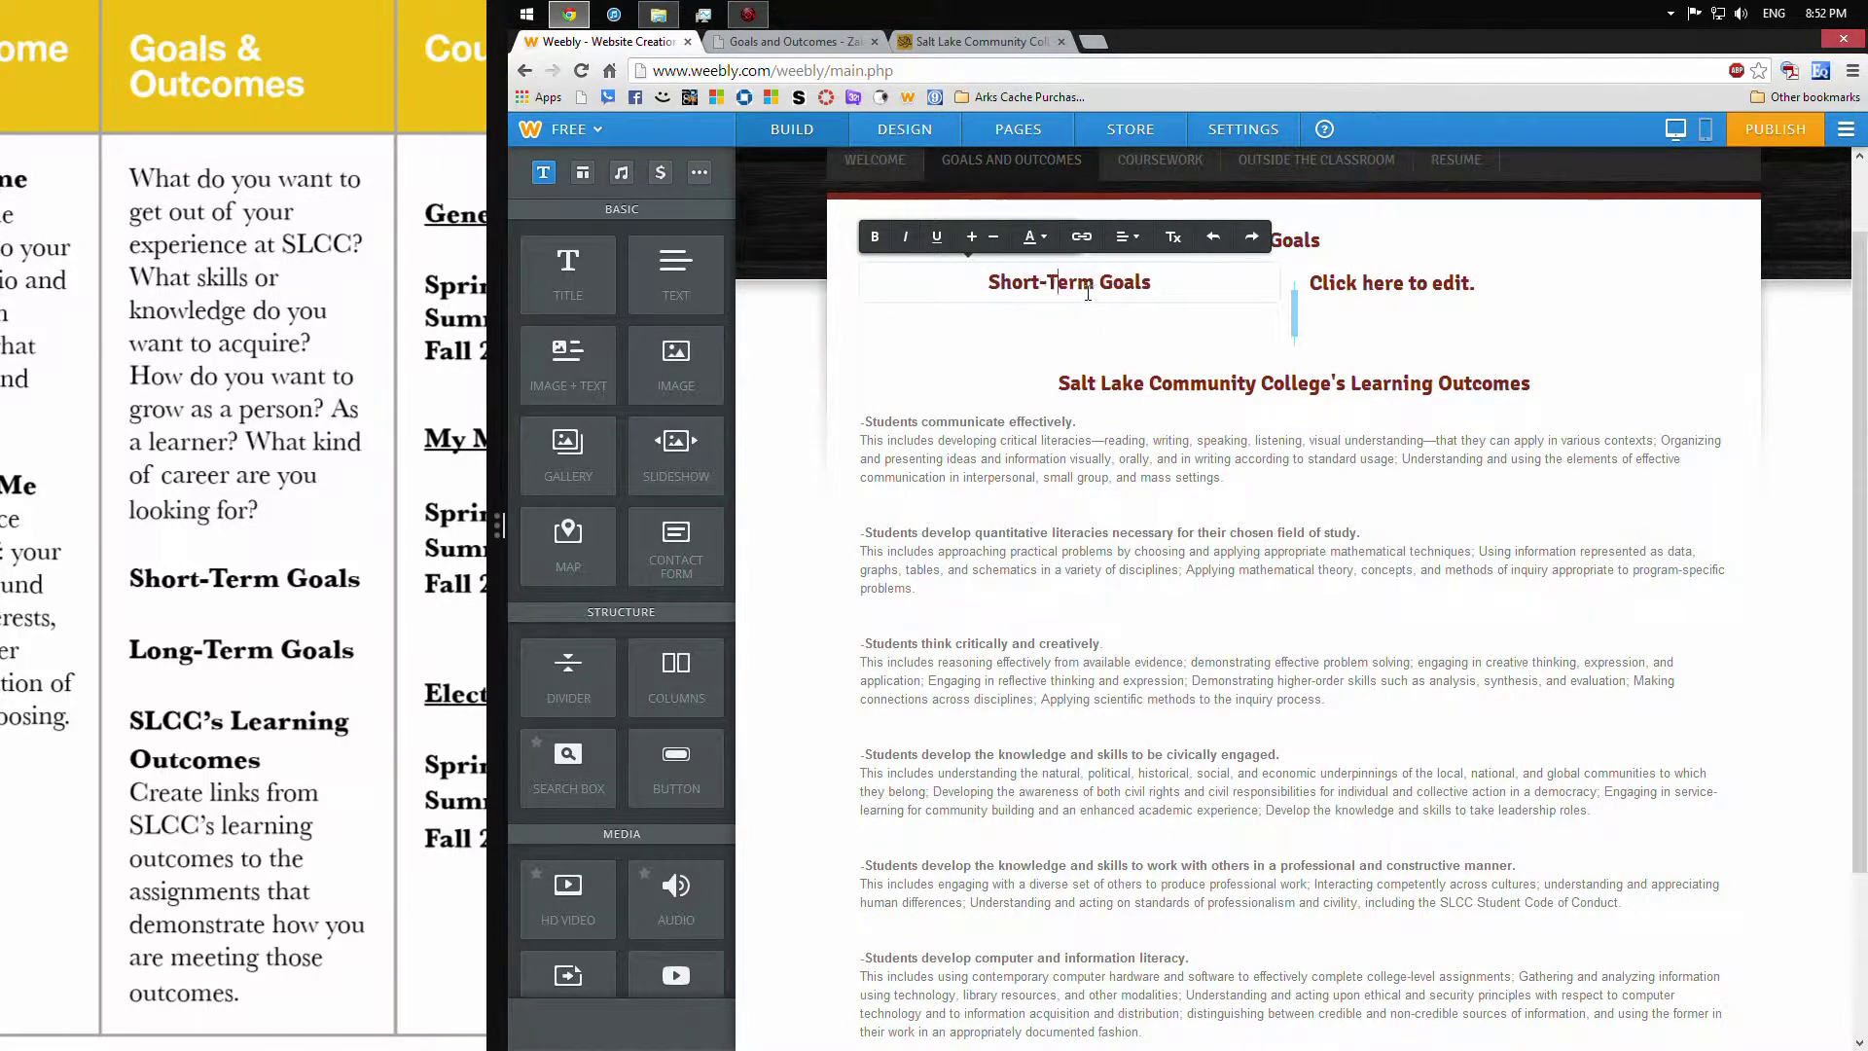
click(1401, 281)
text(Long)
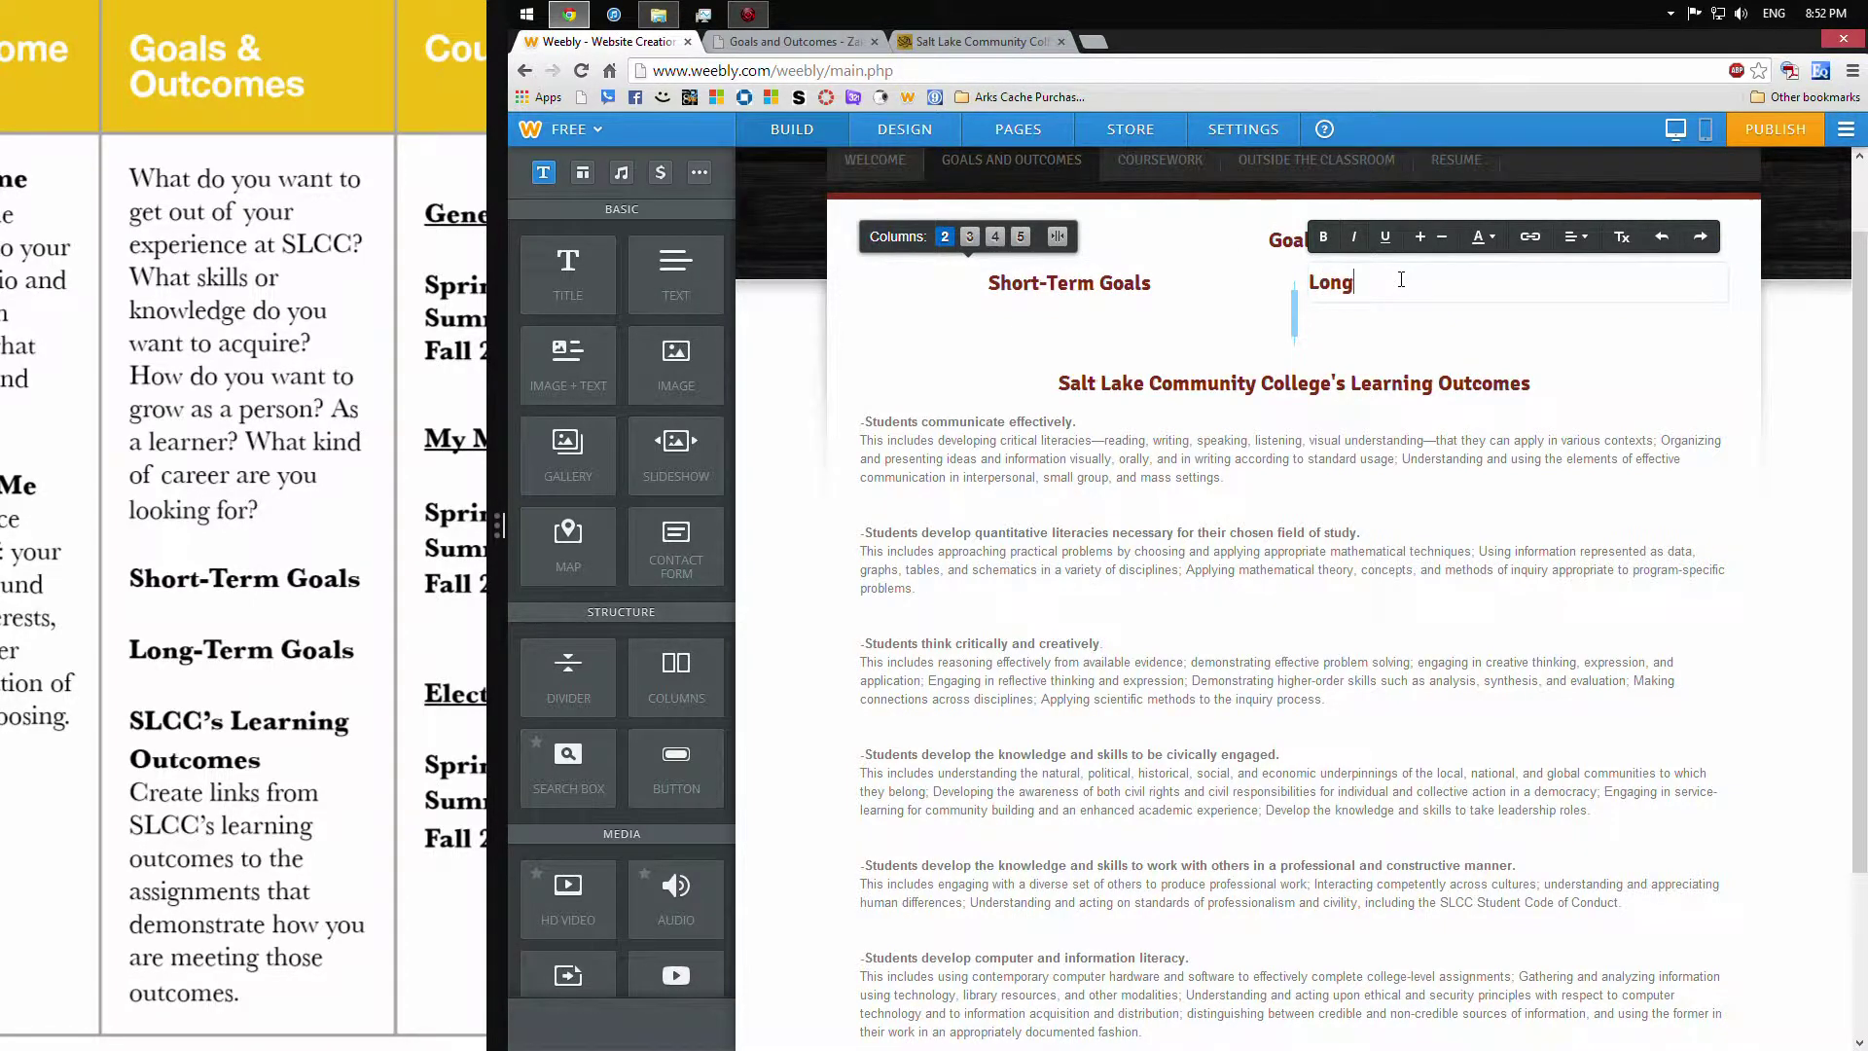
text(-Term Goals)
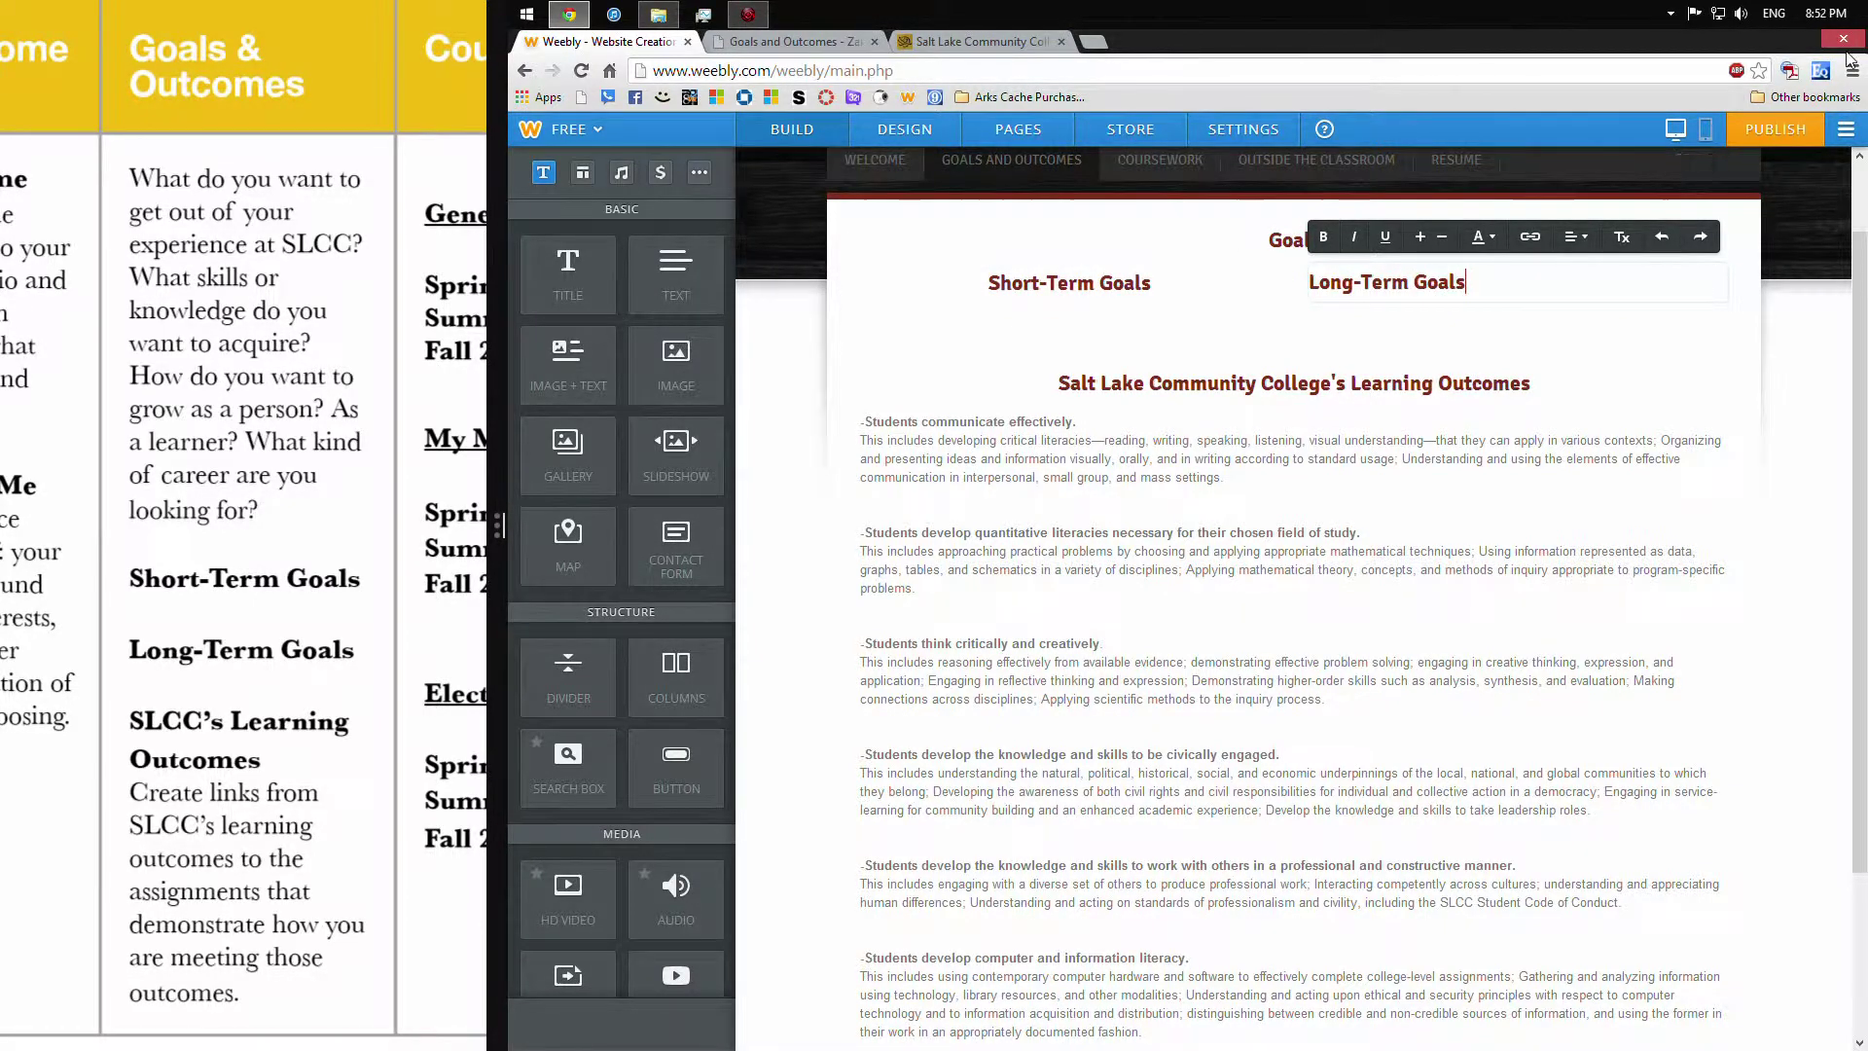
click(1578, 241)
click(1576, 300)
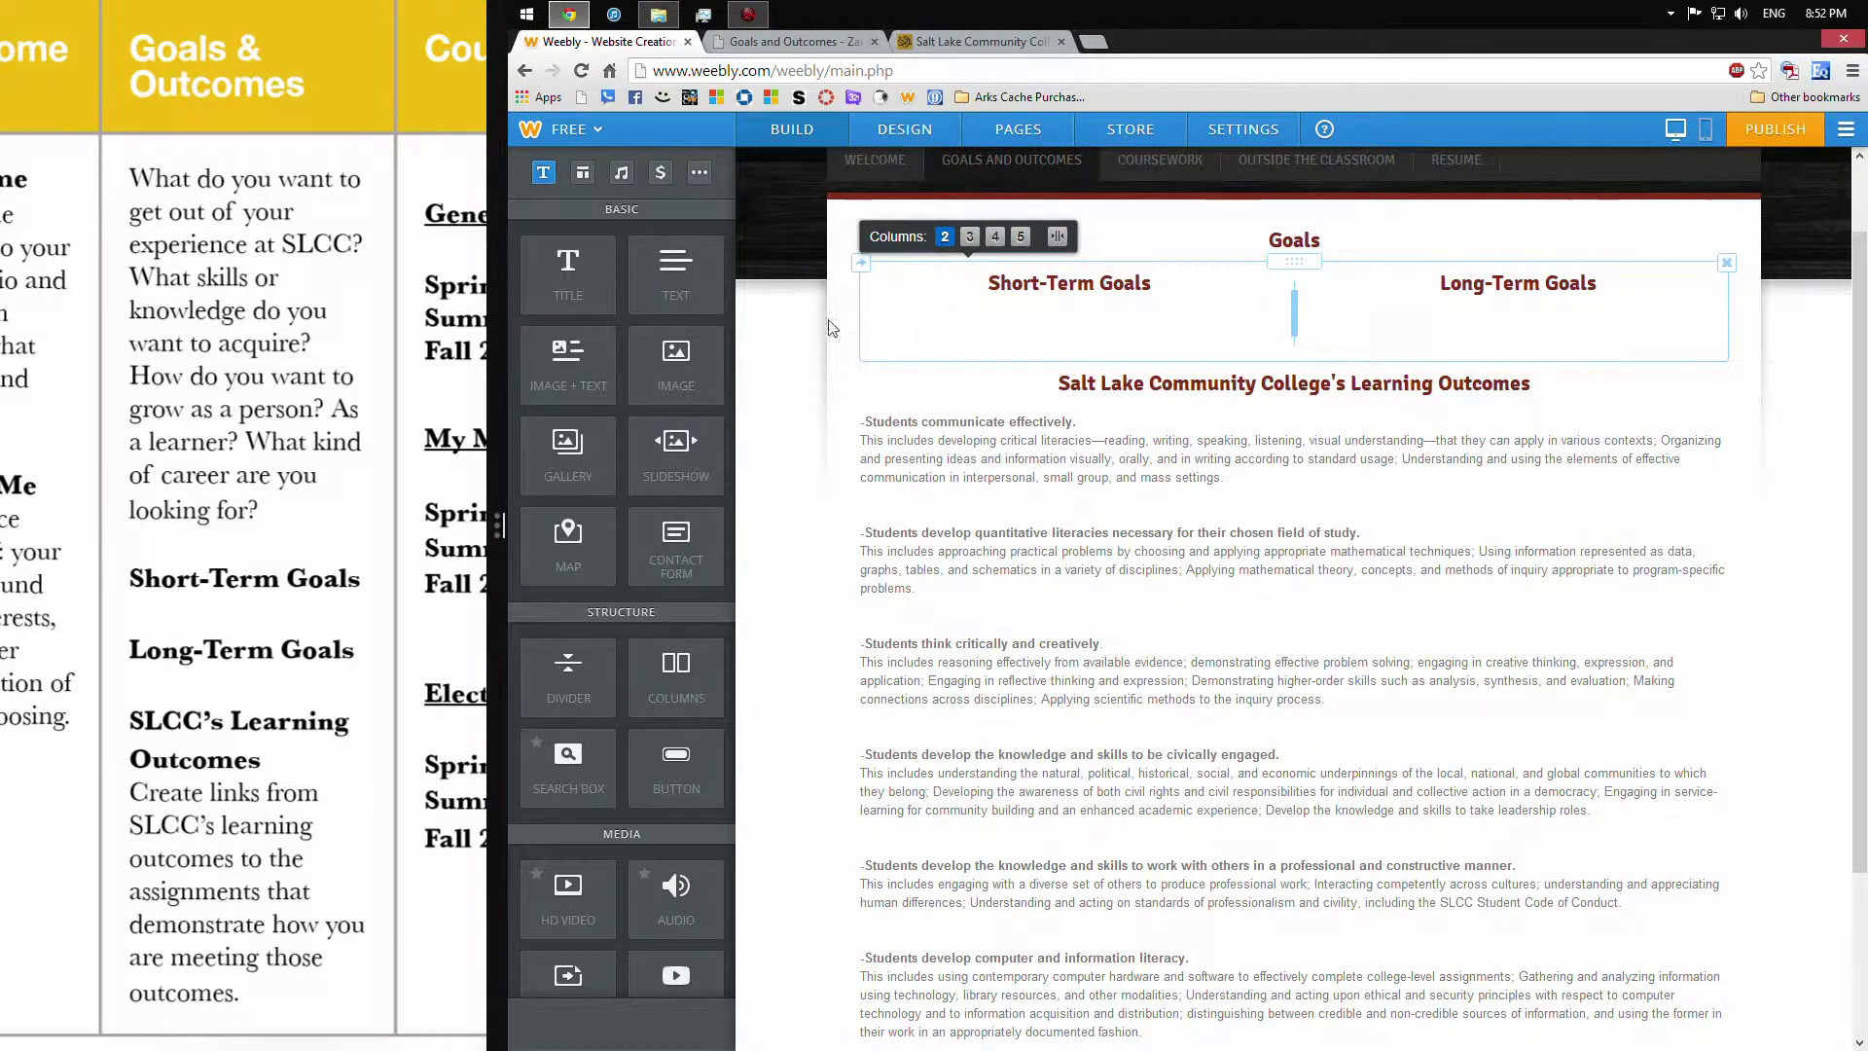
Add a text element beneath each of the two column titles
drag(671, 287, 1057, 316)
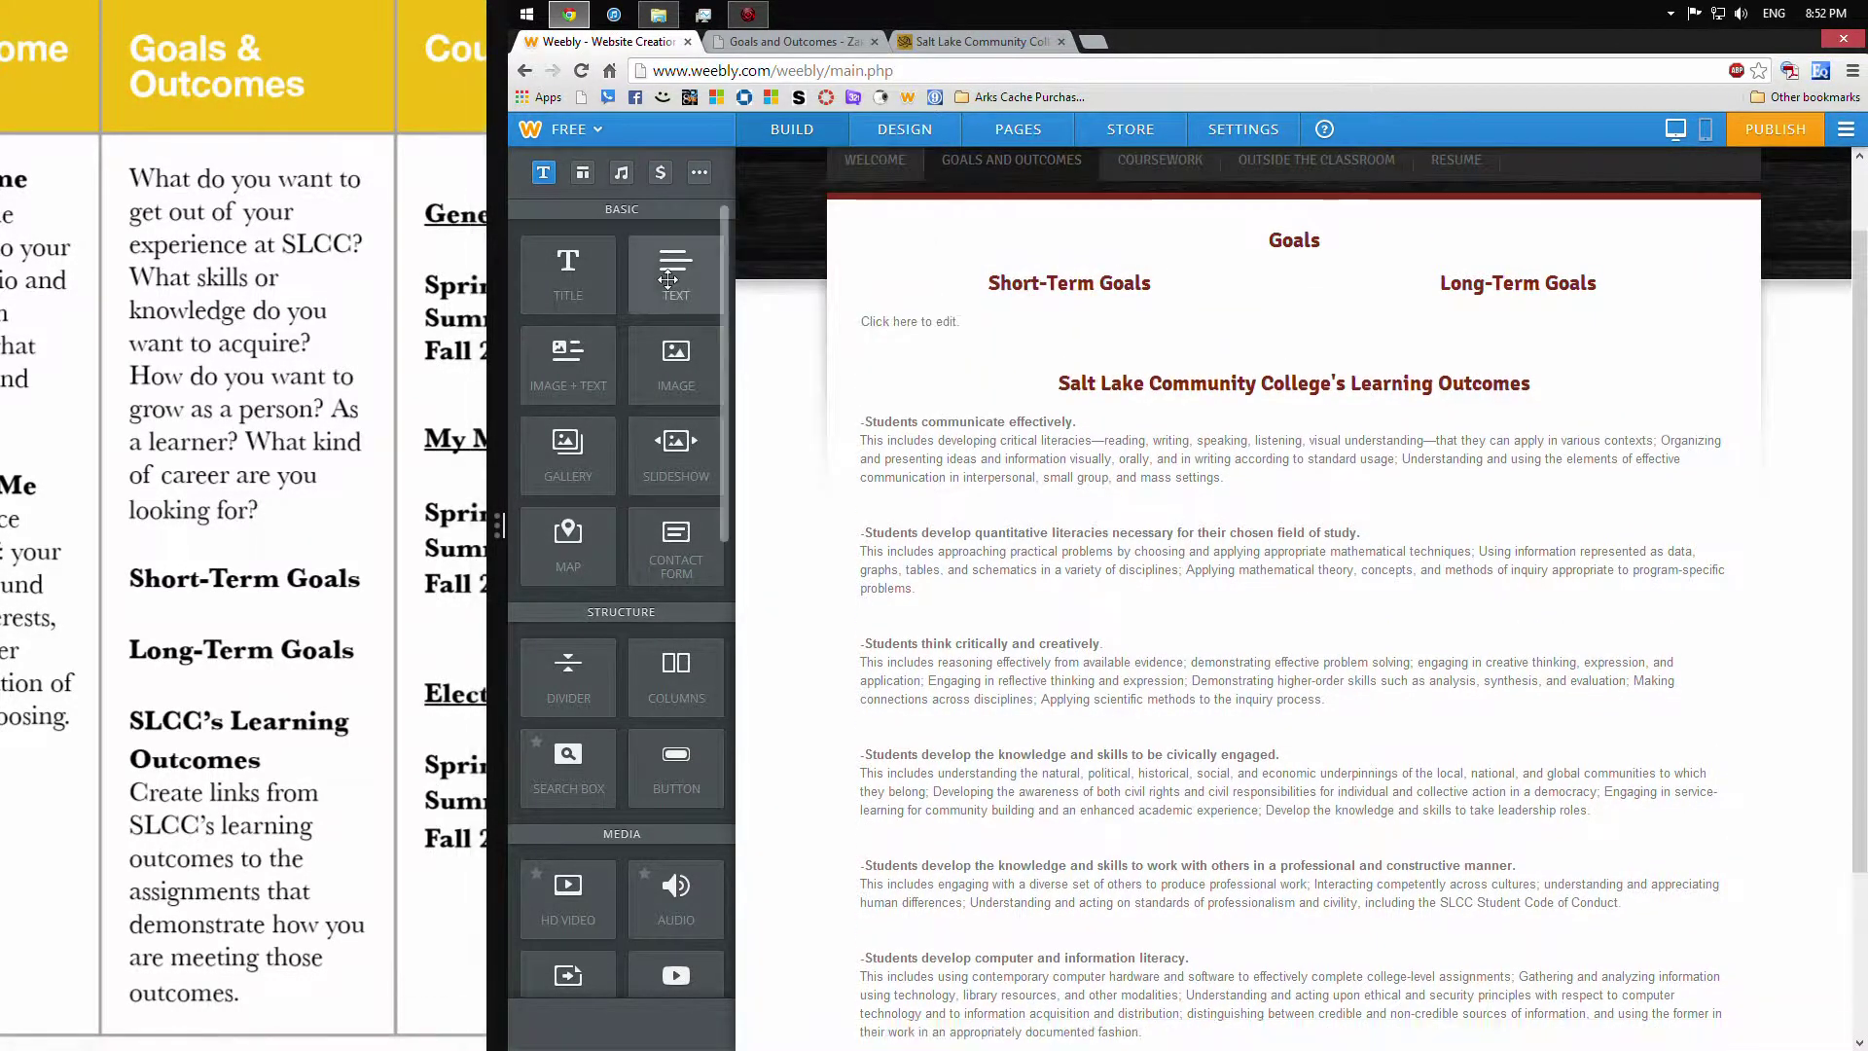
drag(568, 272, 1464, 331)
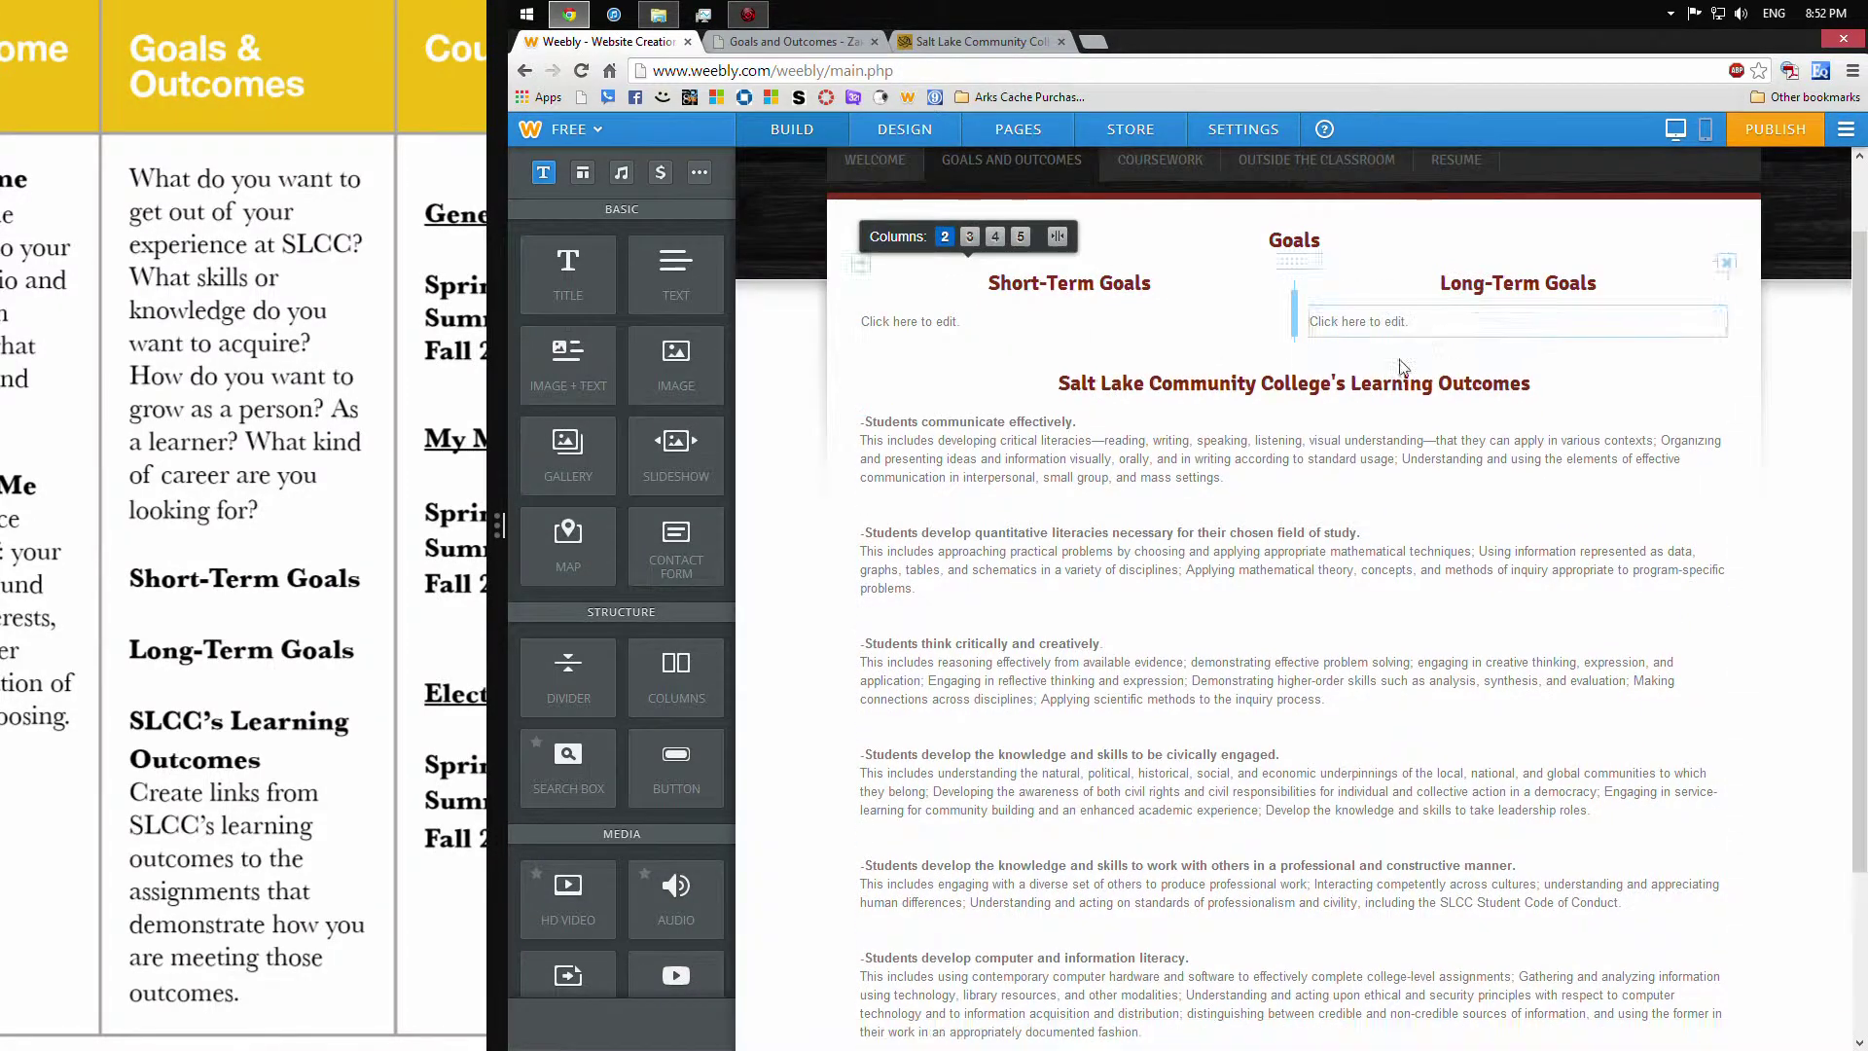
Consult the existing Goals and Outcomes example page, and enter "-Complete General Education courses" as the first line under Short-Term Goals
click(977, 331)
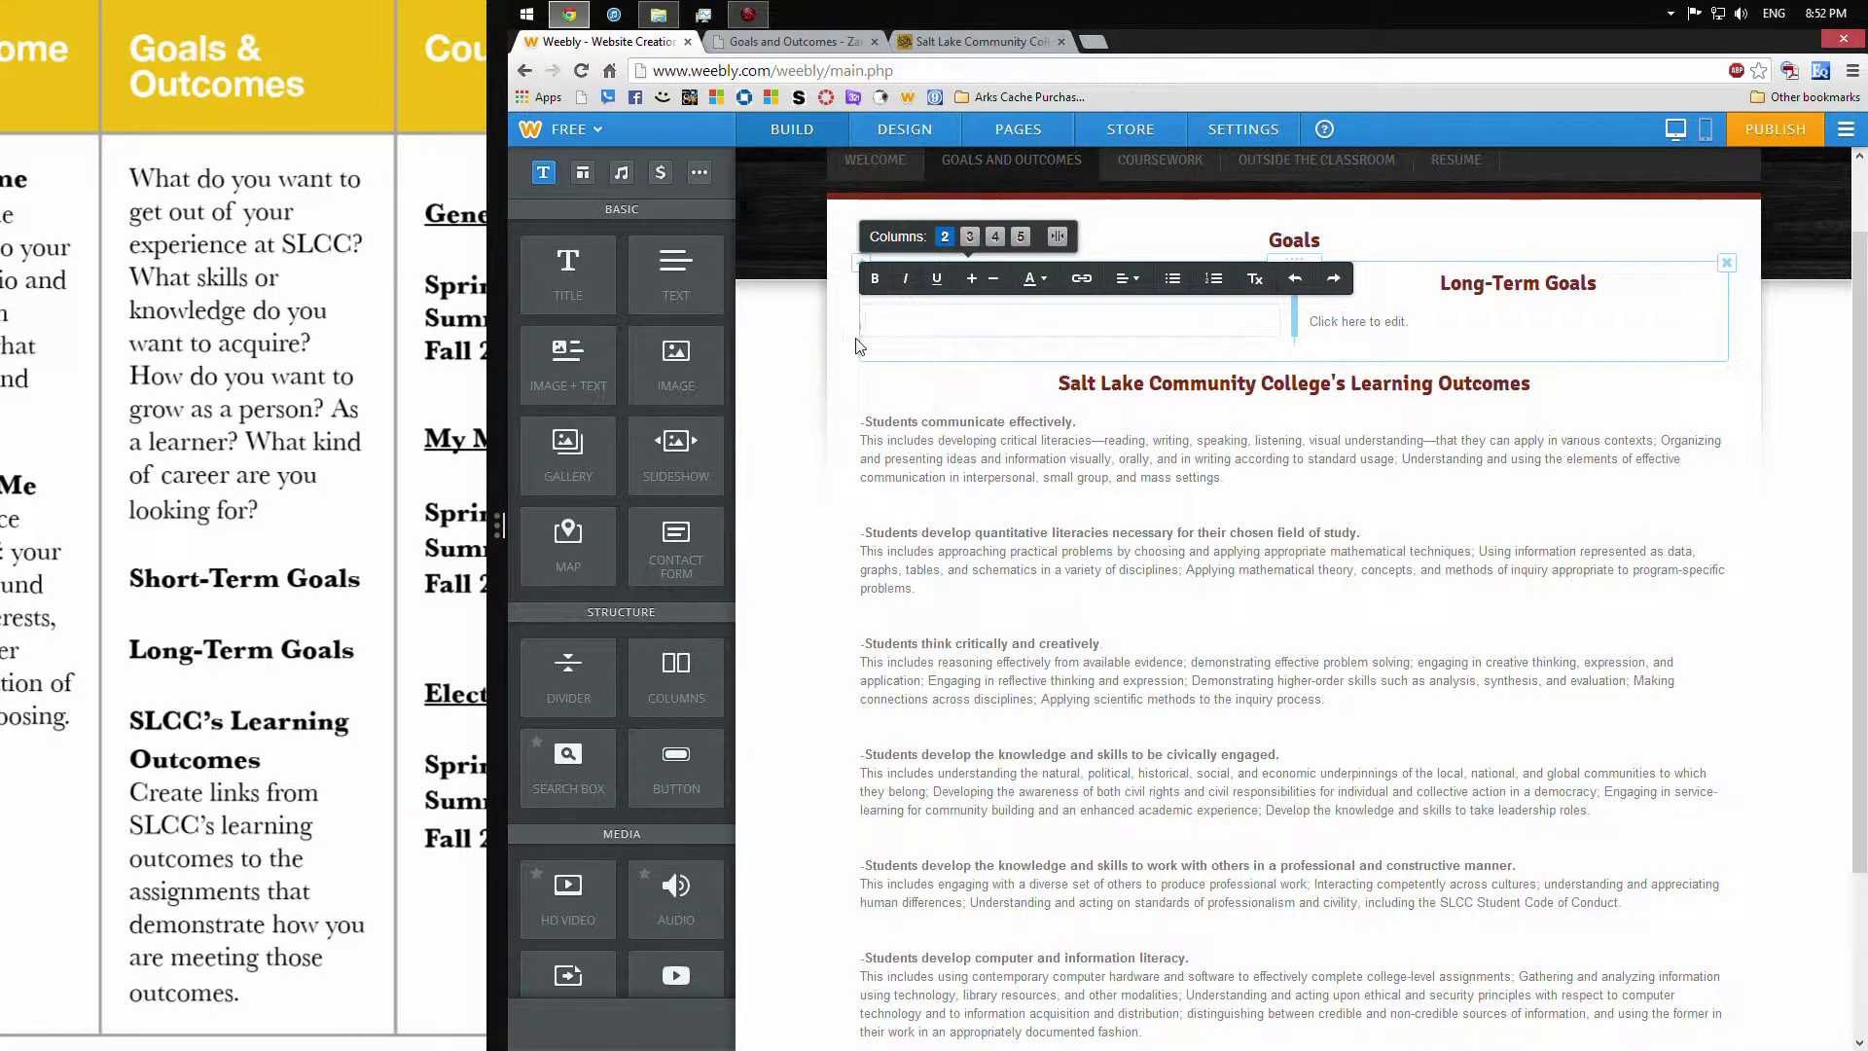
click(793, 41)
scroll(858, 459, up, 5)
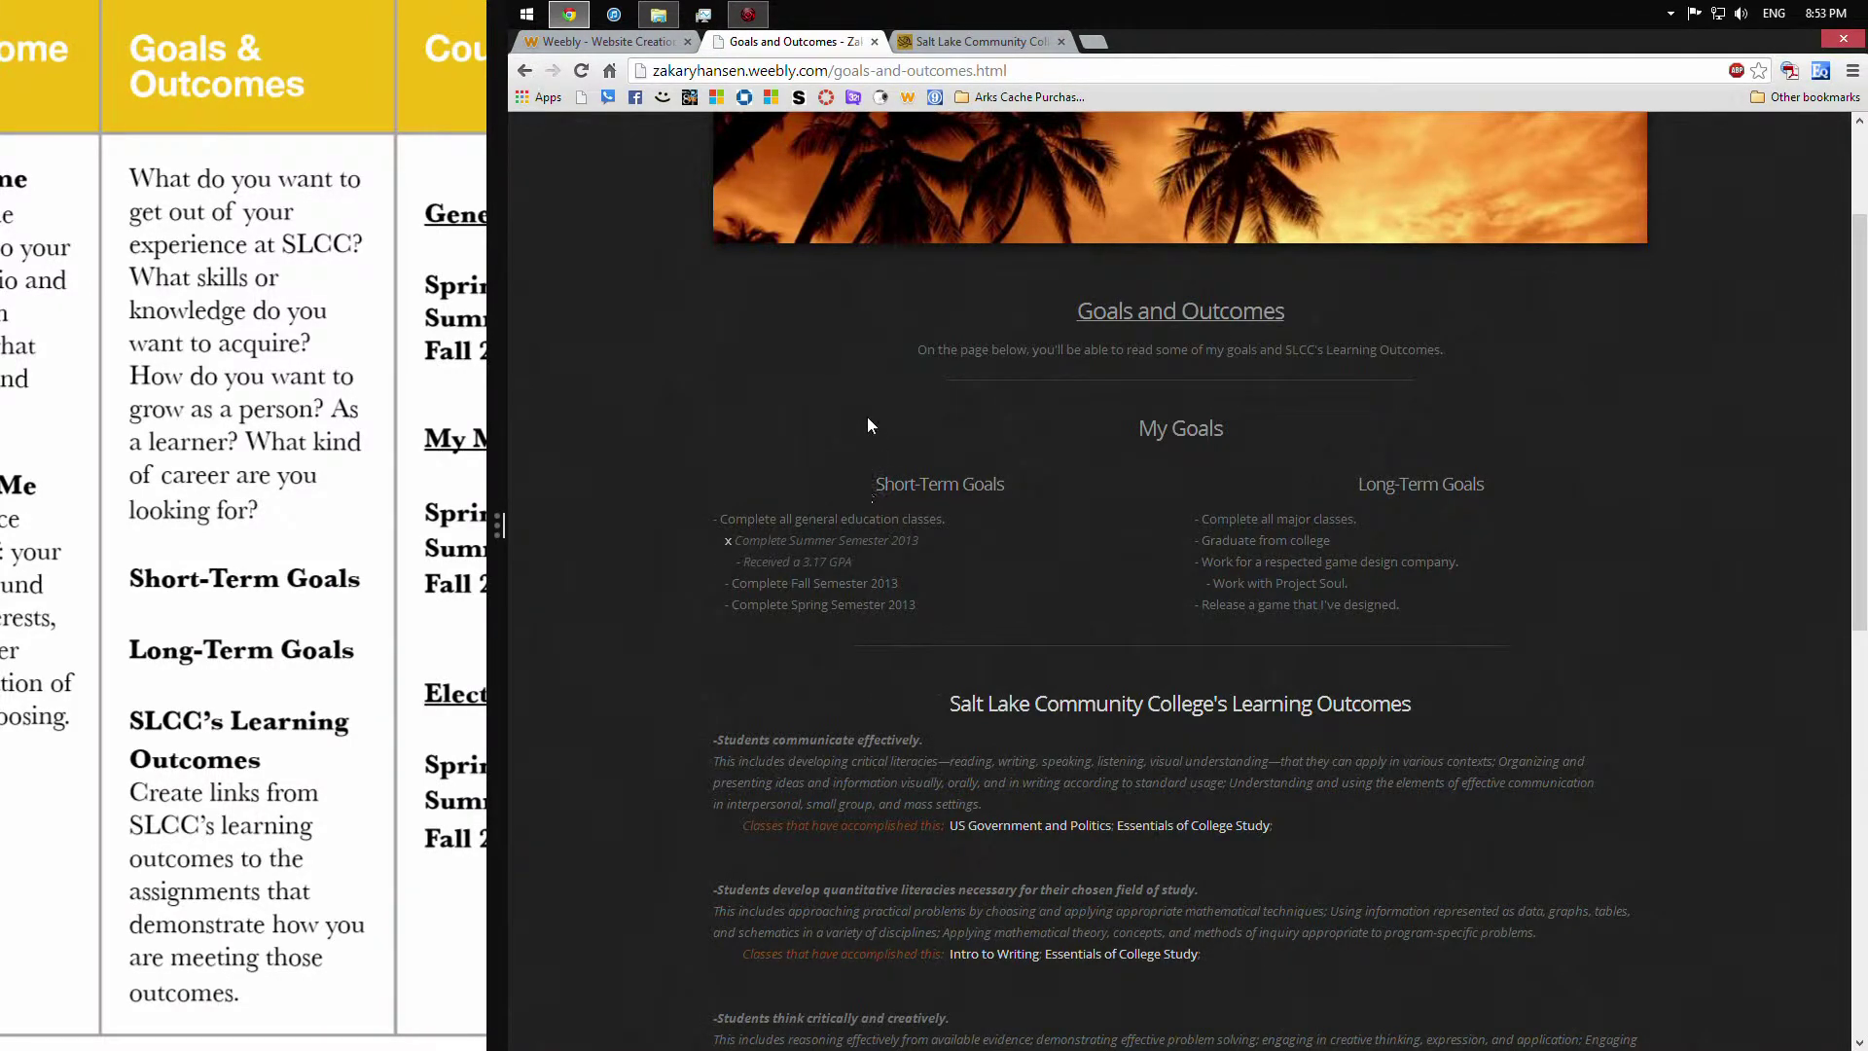
click(648, 45)
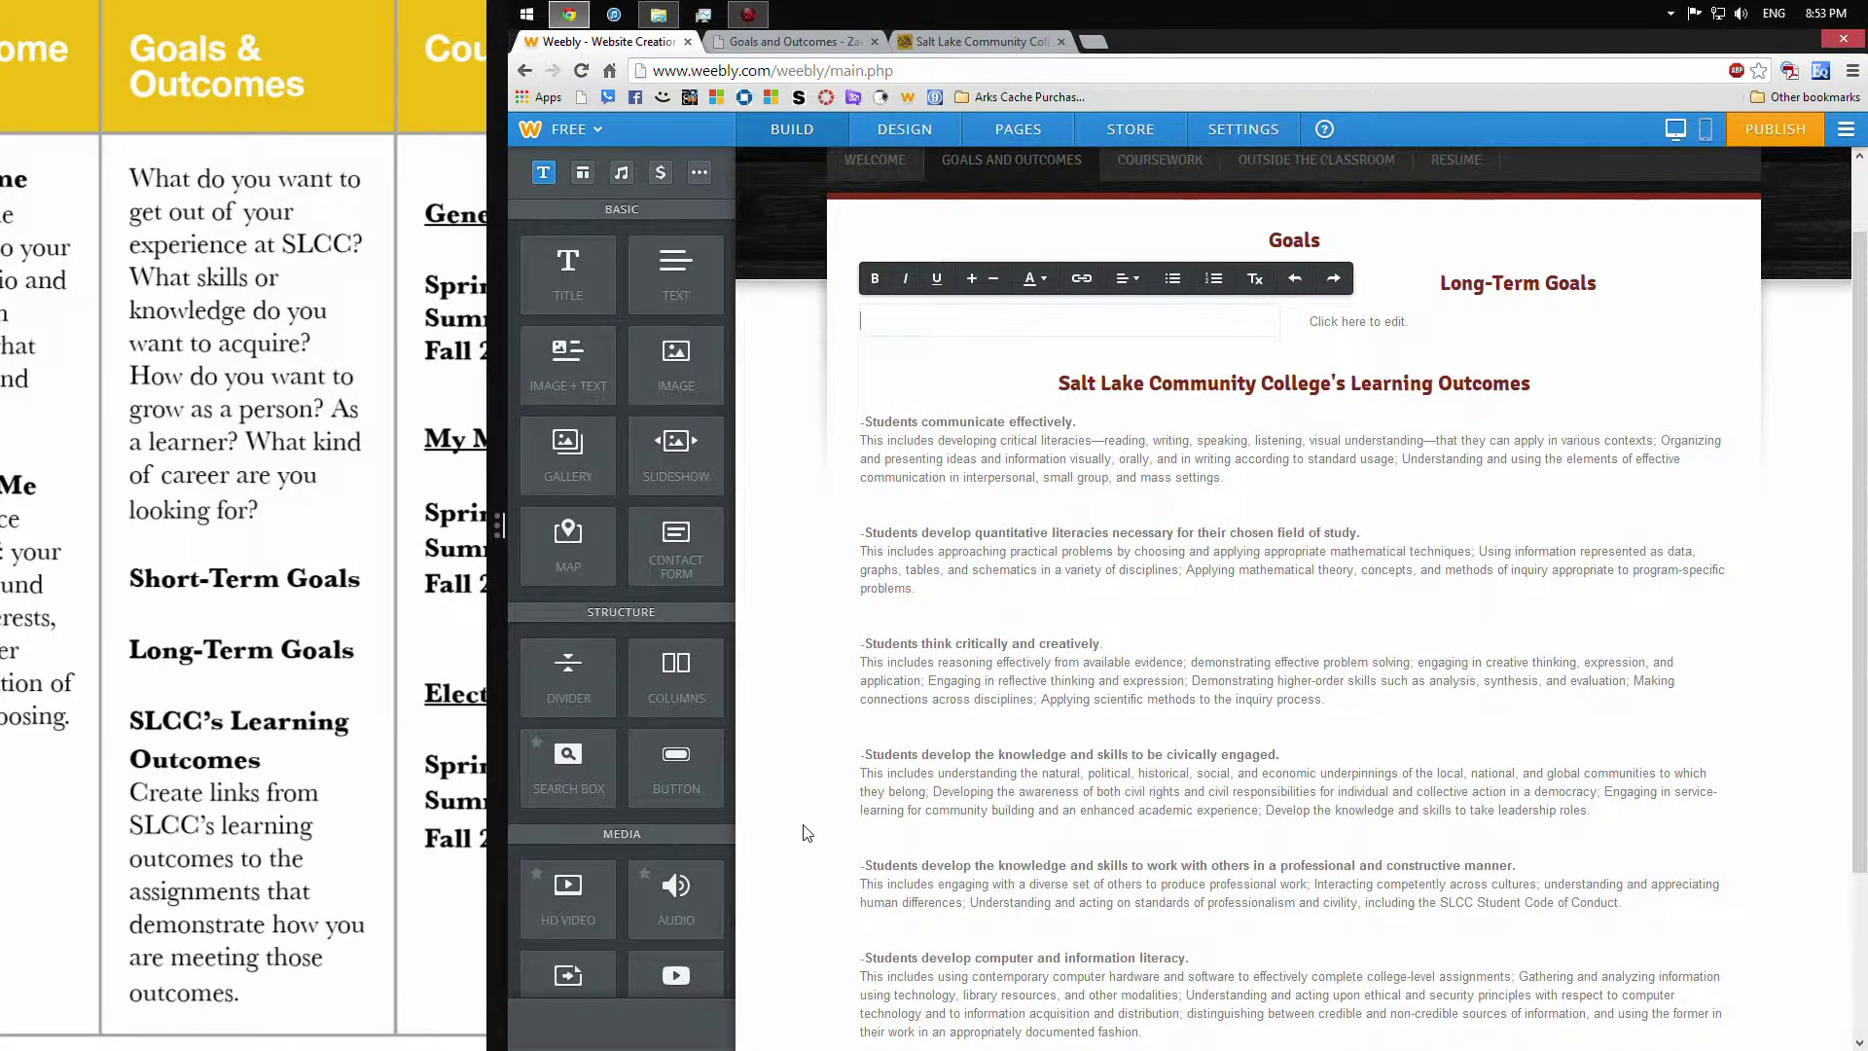
text(-Complete General Education courses)
key(Return)
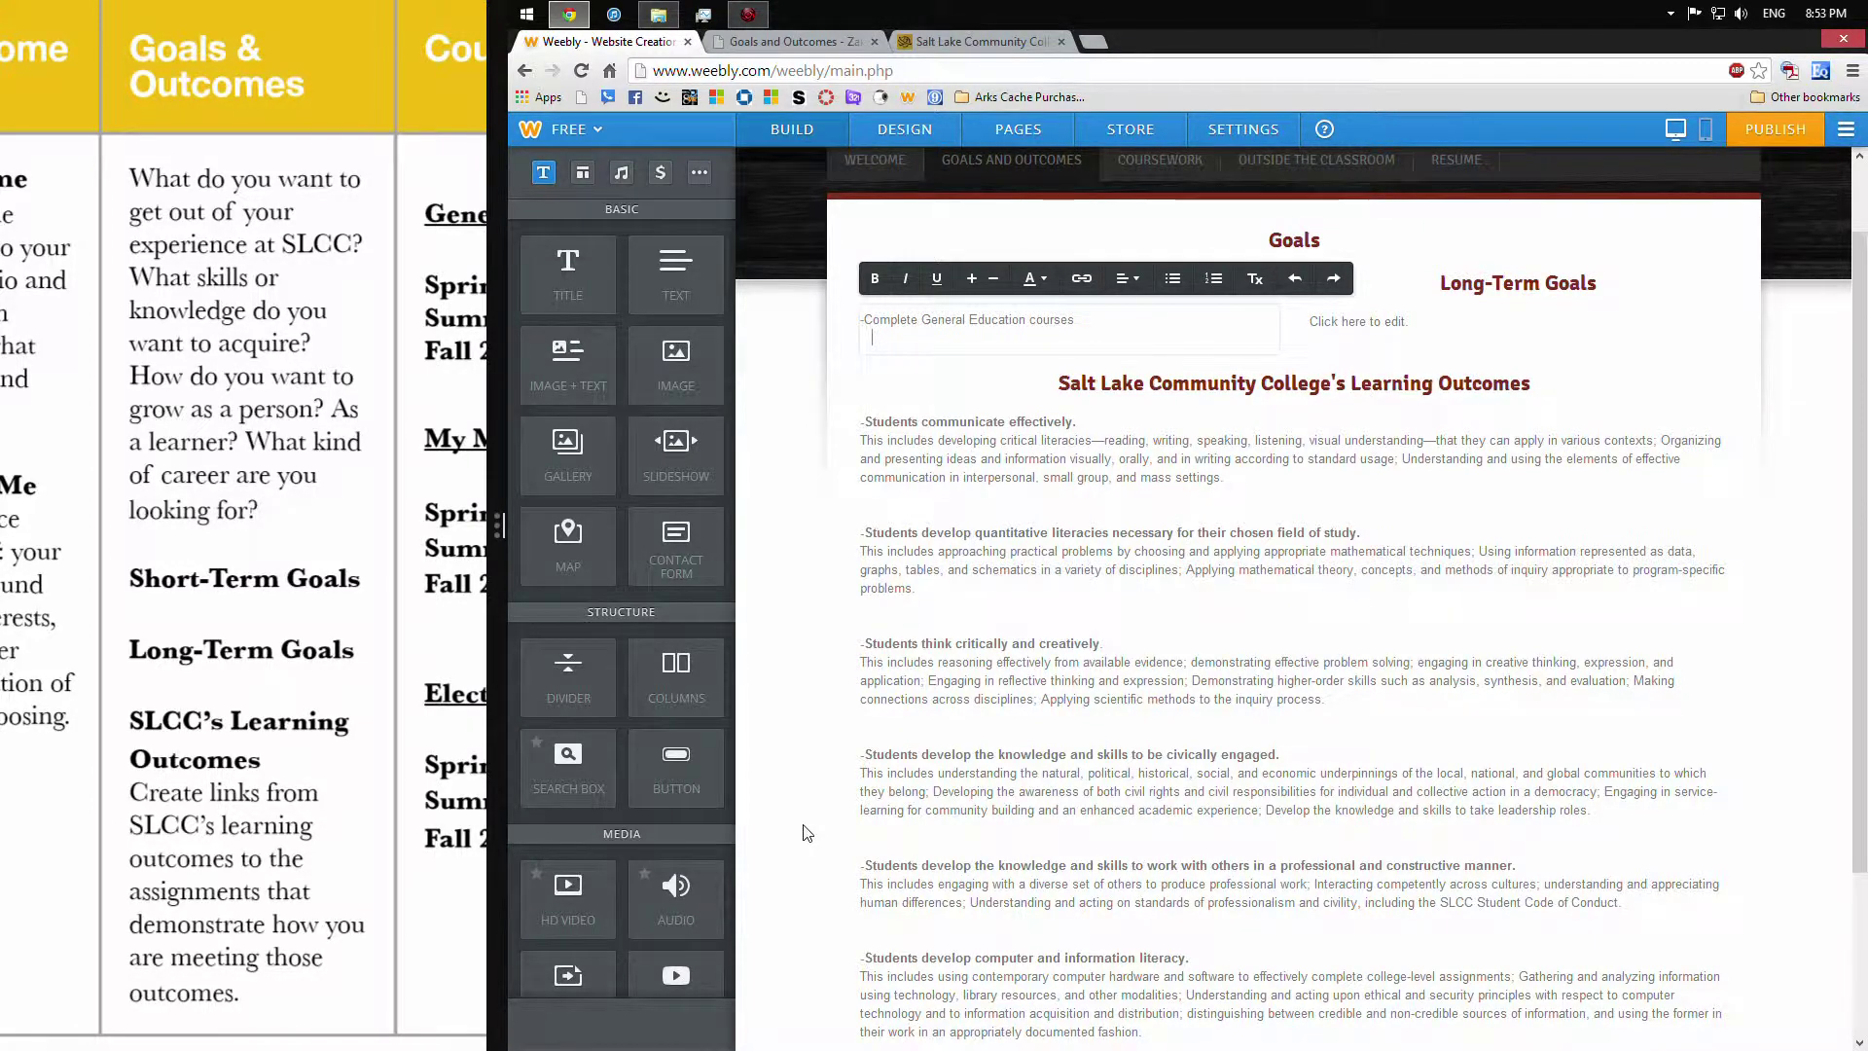
Add the indented short-term sub-goals "-Complete Summer Semester.", "-Complete Fall Semester." and "-Complete Spring Semester." on separate lines
text(-Complete Summer Semester.)
key(Return)
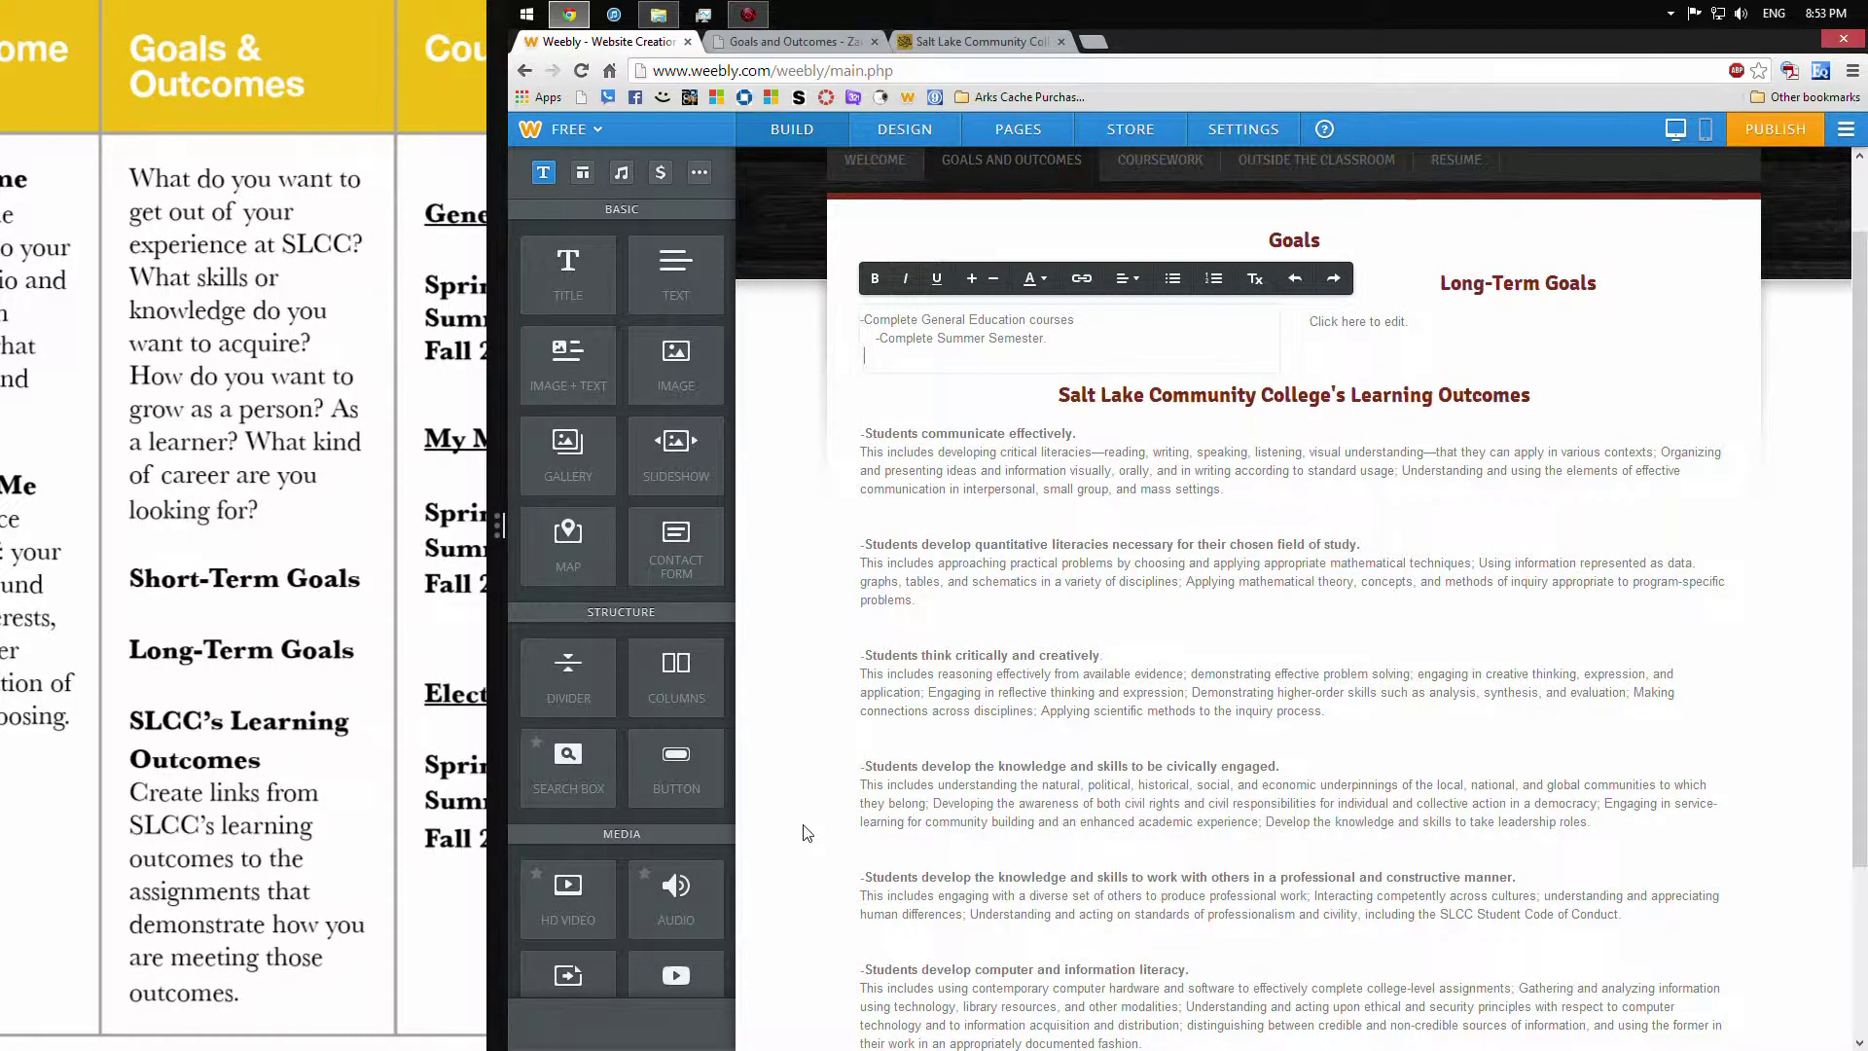
text(-Complete Fall Semester.)
key(Return)
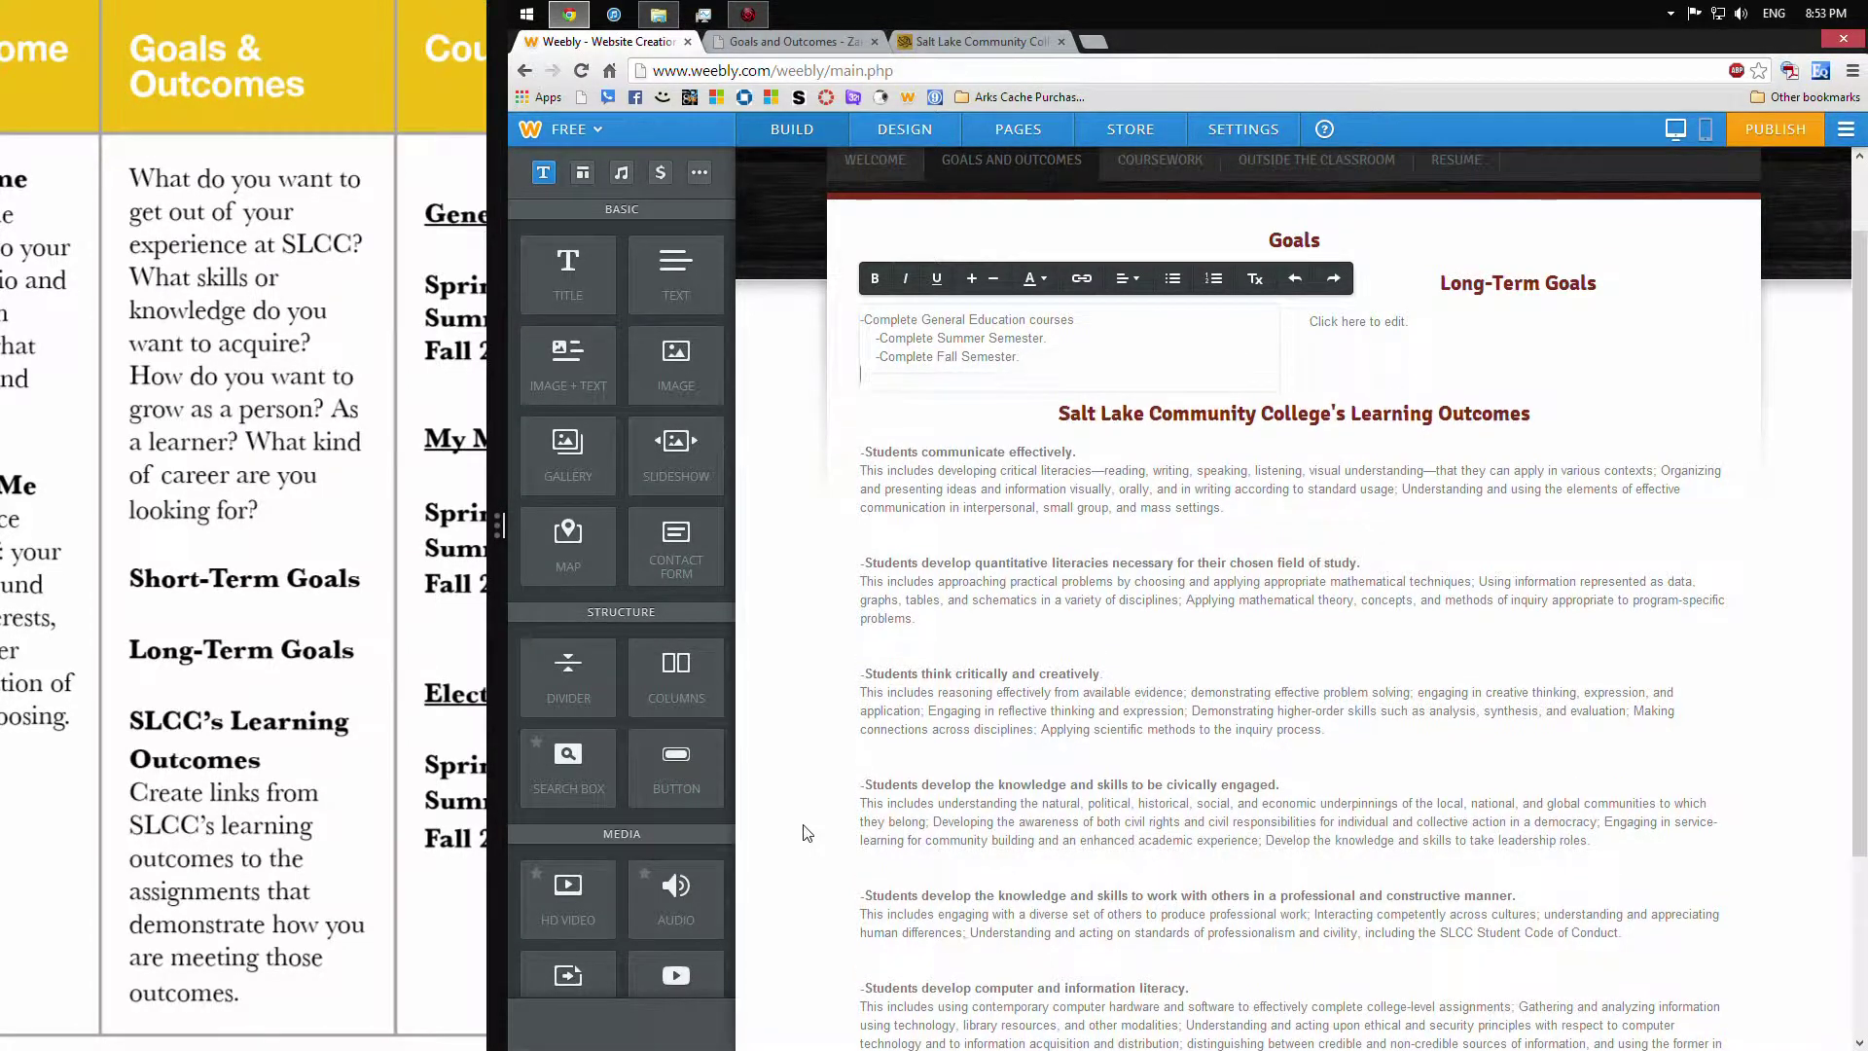
text(-Complete Spring Semester.)
click(790, 665)
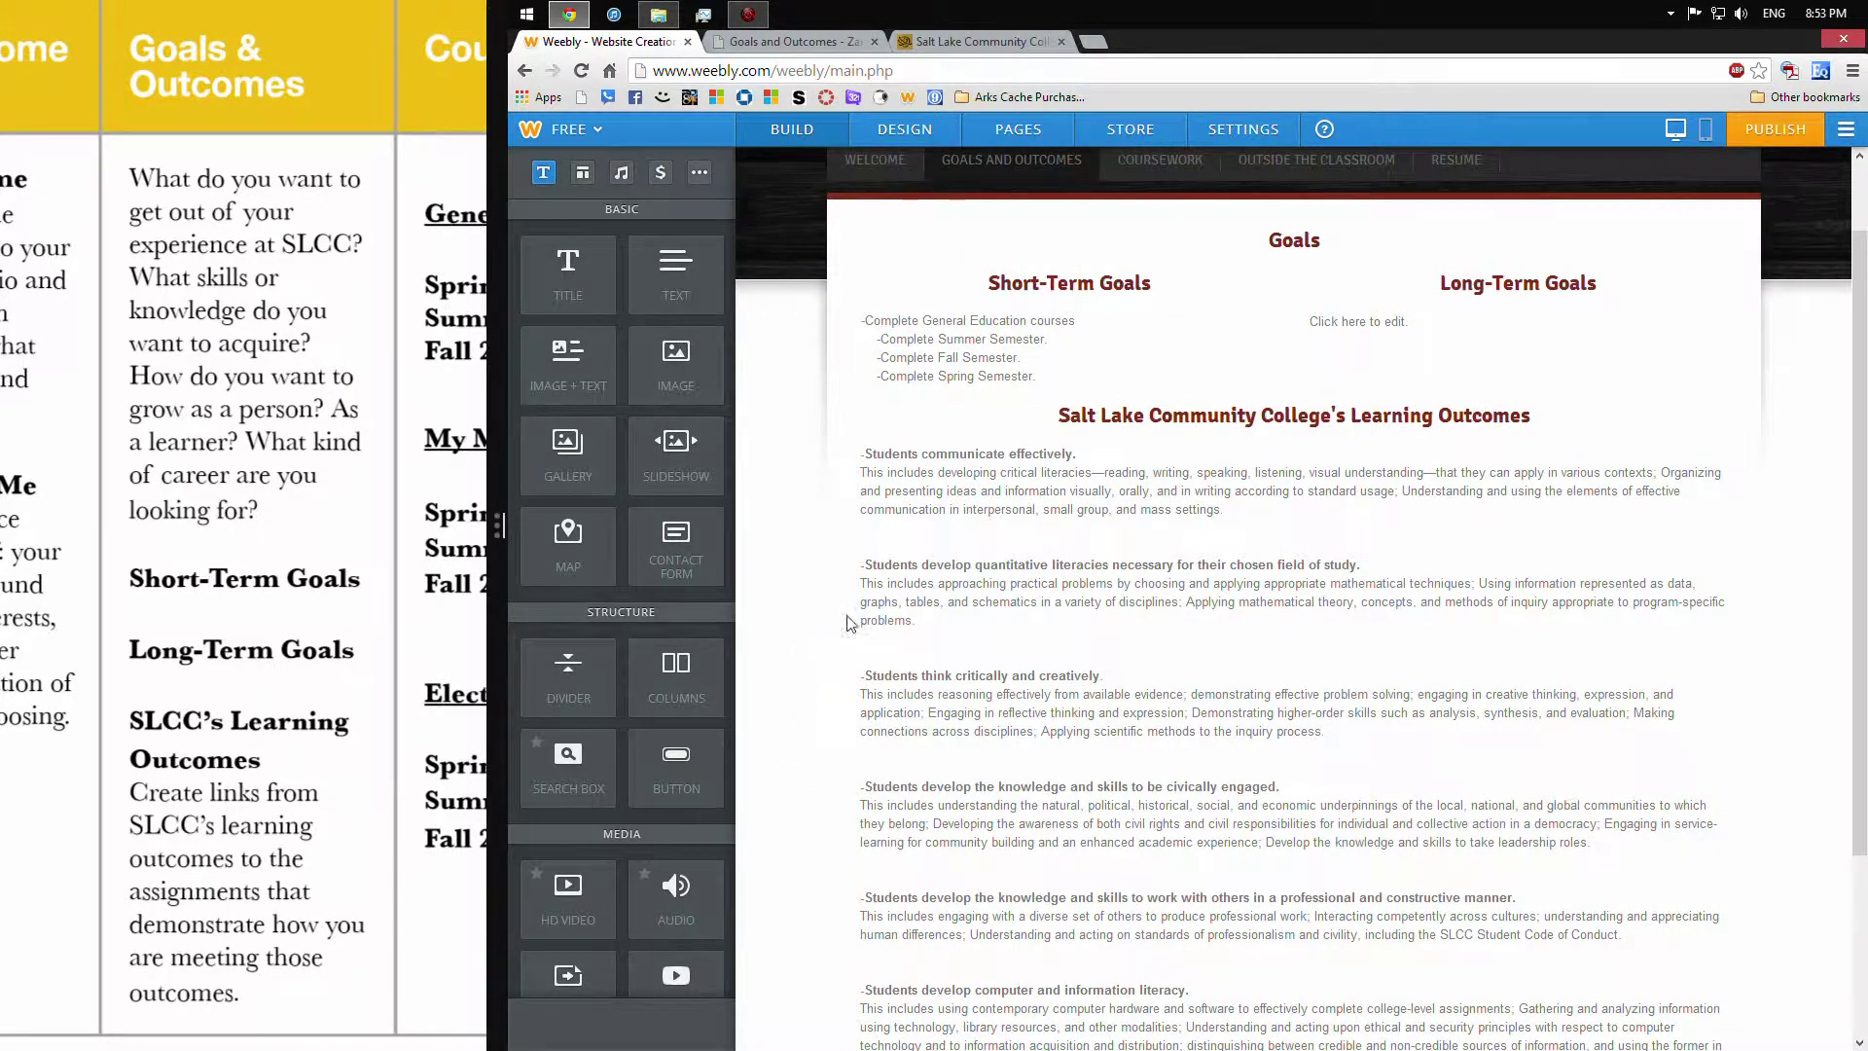
Enter "-Complete Major courses." as the first line of the text under Long-Term Goals
mouse_move(964, 352)
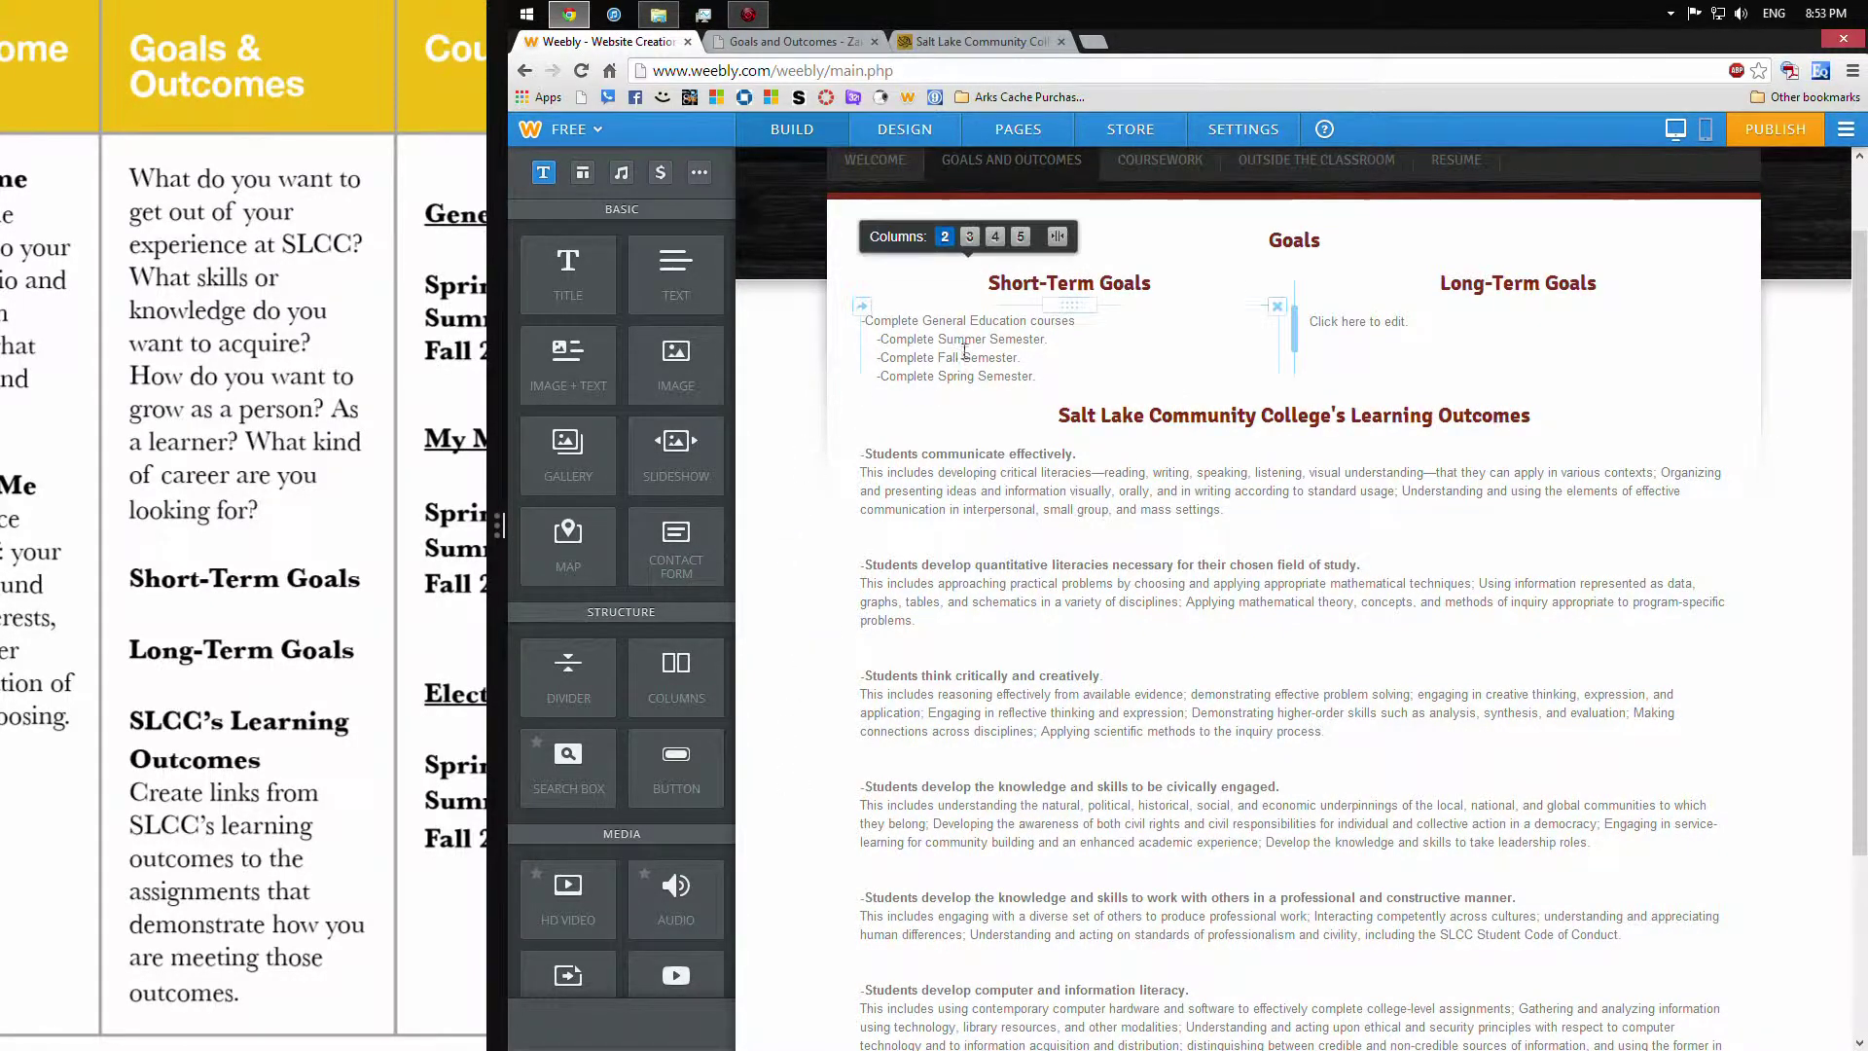
click(1420, 322)
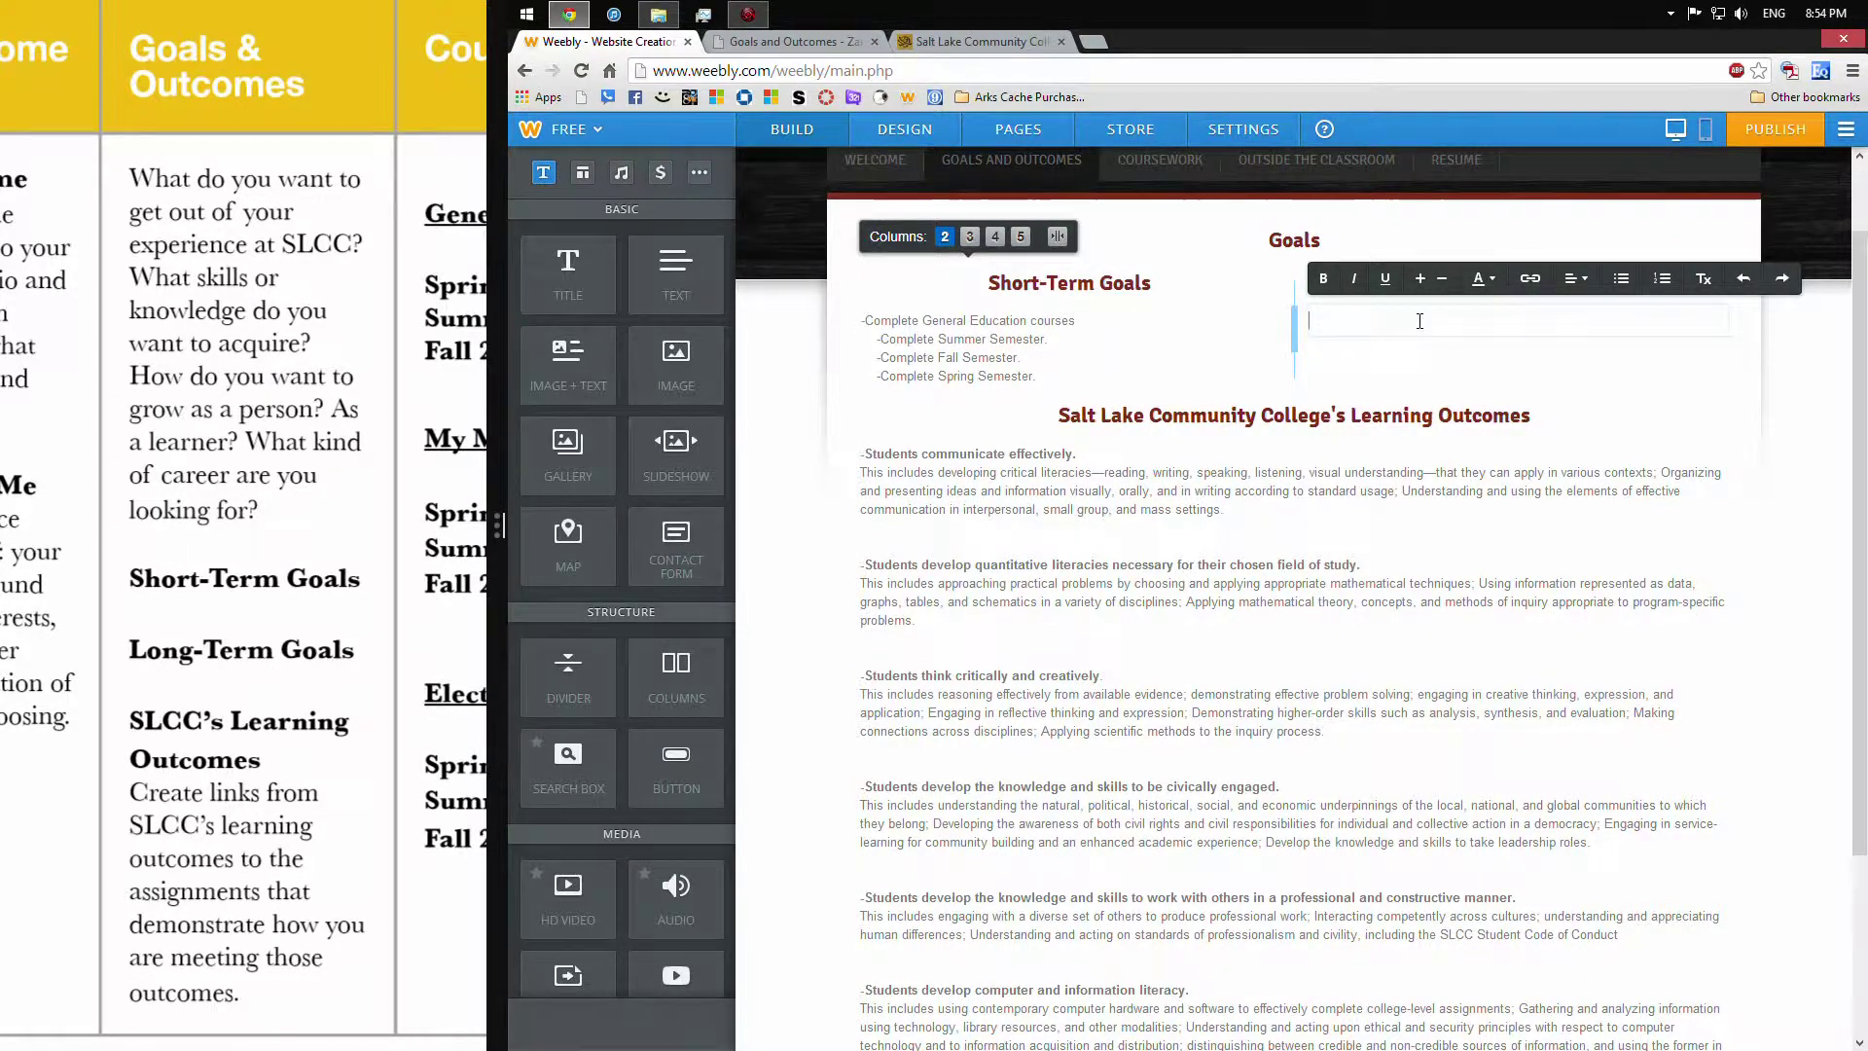
text(-)
text(Complete Major C)
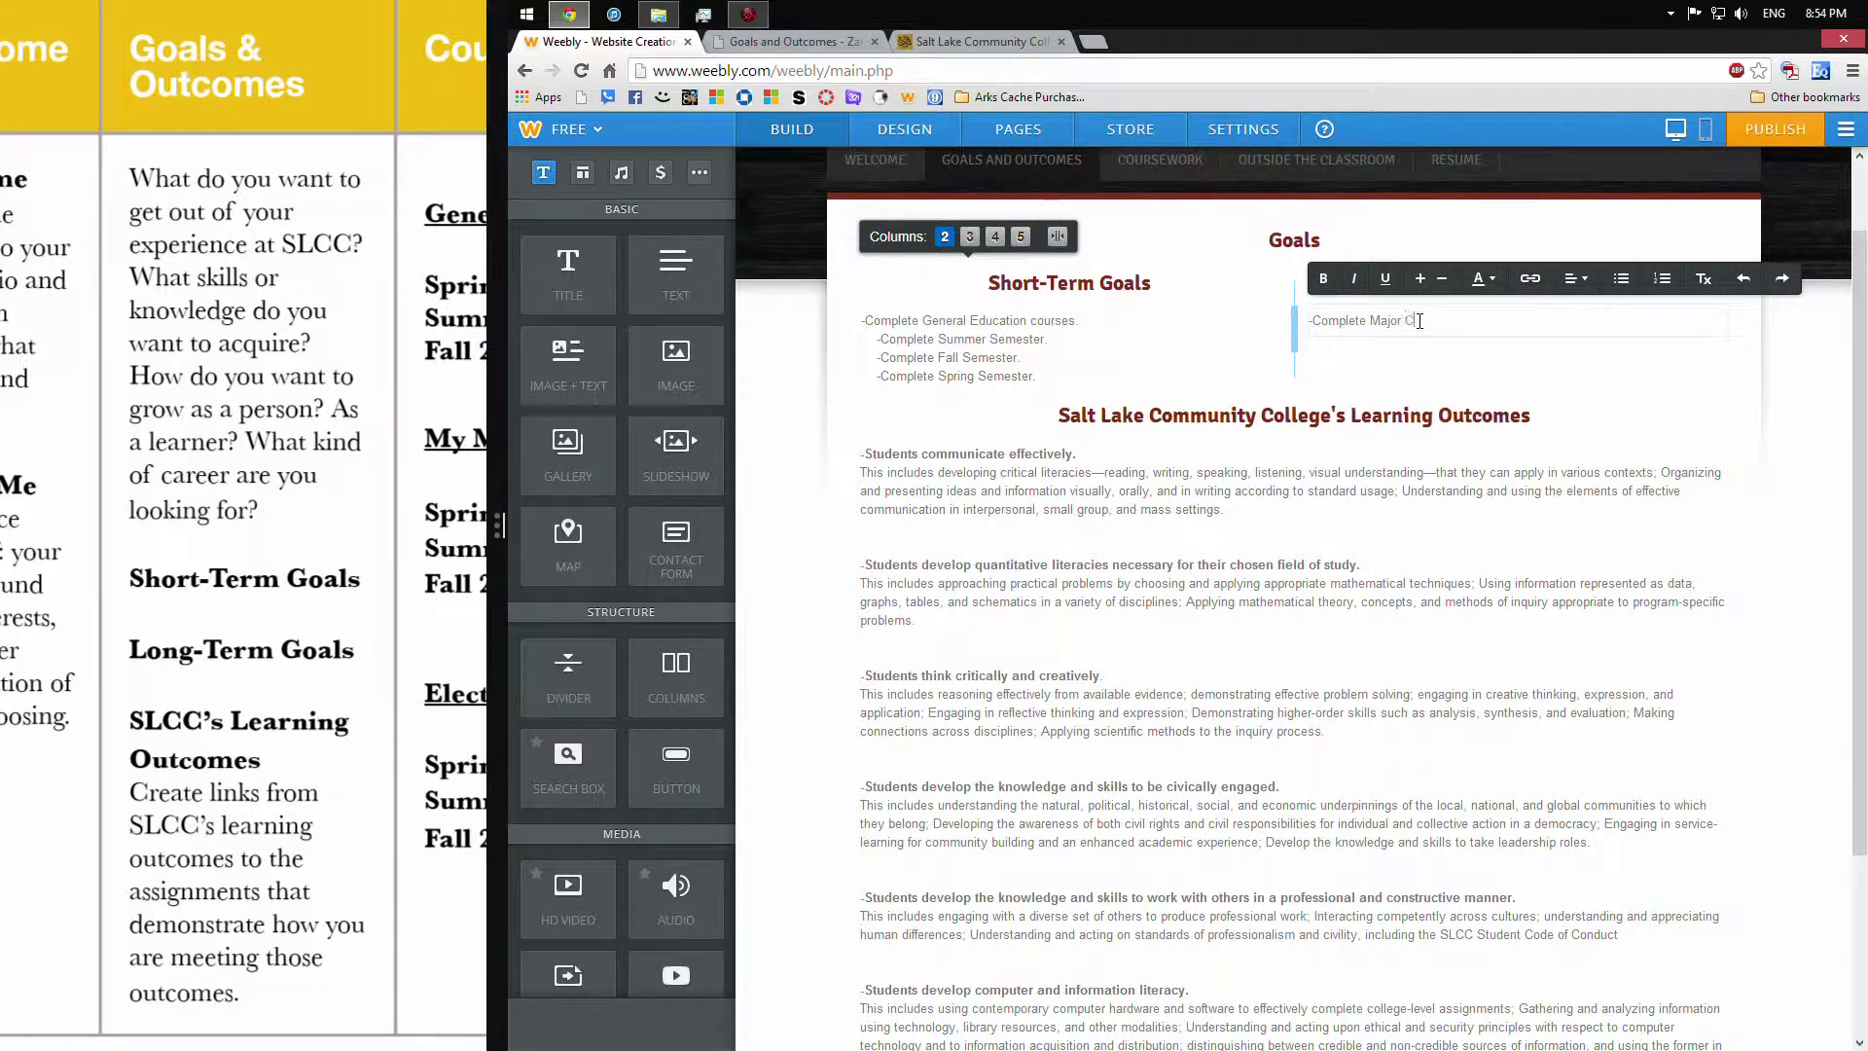
text(ourses)
key(BackSpace)
key(BackSpace)
key(BackSpace)
key(BackSpace)
text(courses.)
key(Return)
Add the long-term goals "-Graduate from college." and "-Work with a well-respected game design company." on separate lines
text(-)
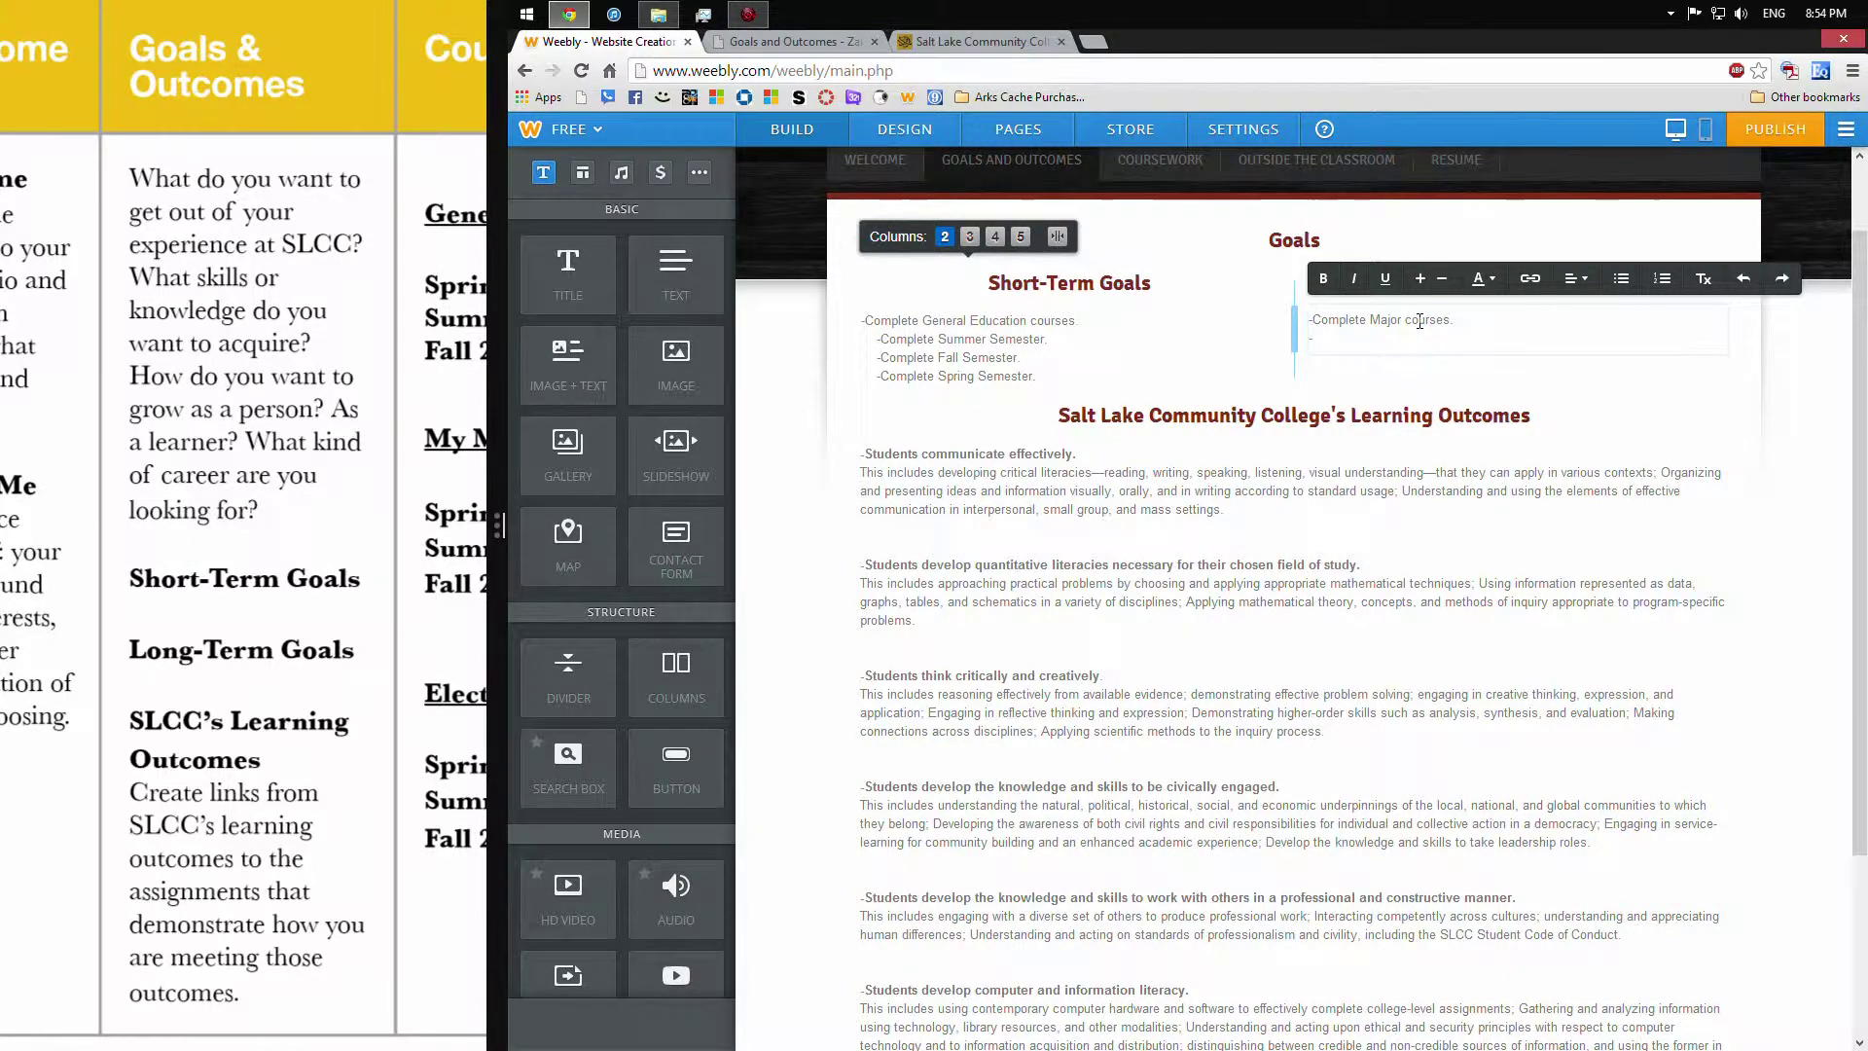
text(Gradua)
text(te from )
text(college )
text(-)
text(Work w)
text(ith a well-o)
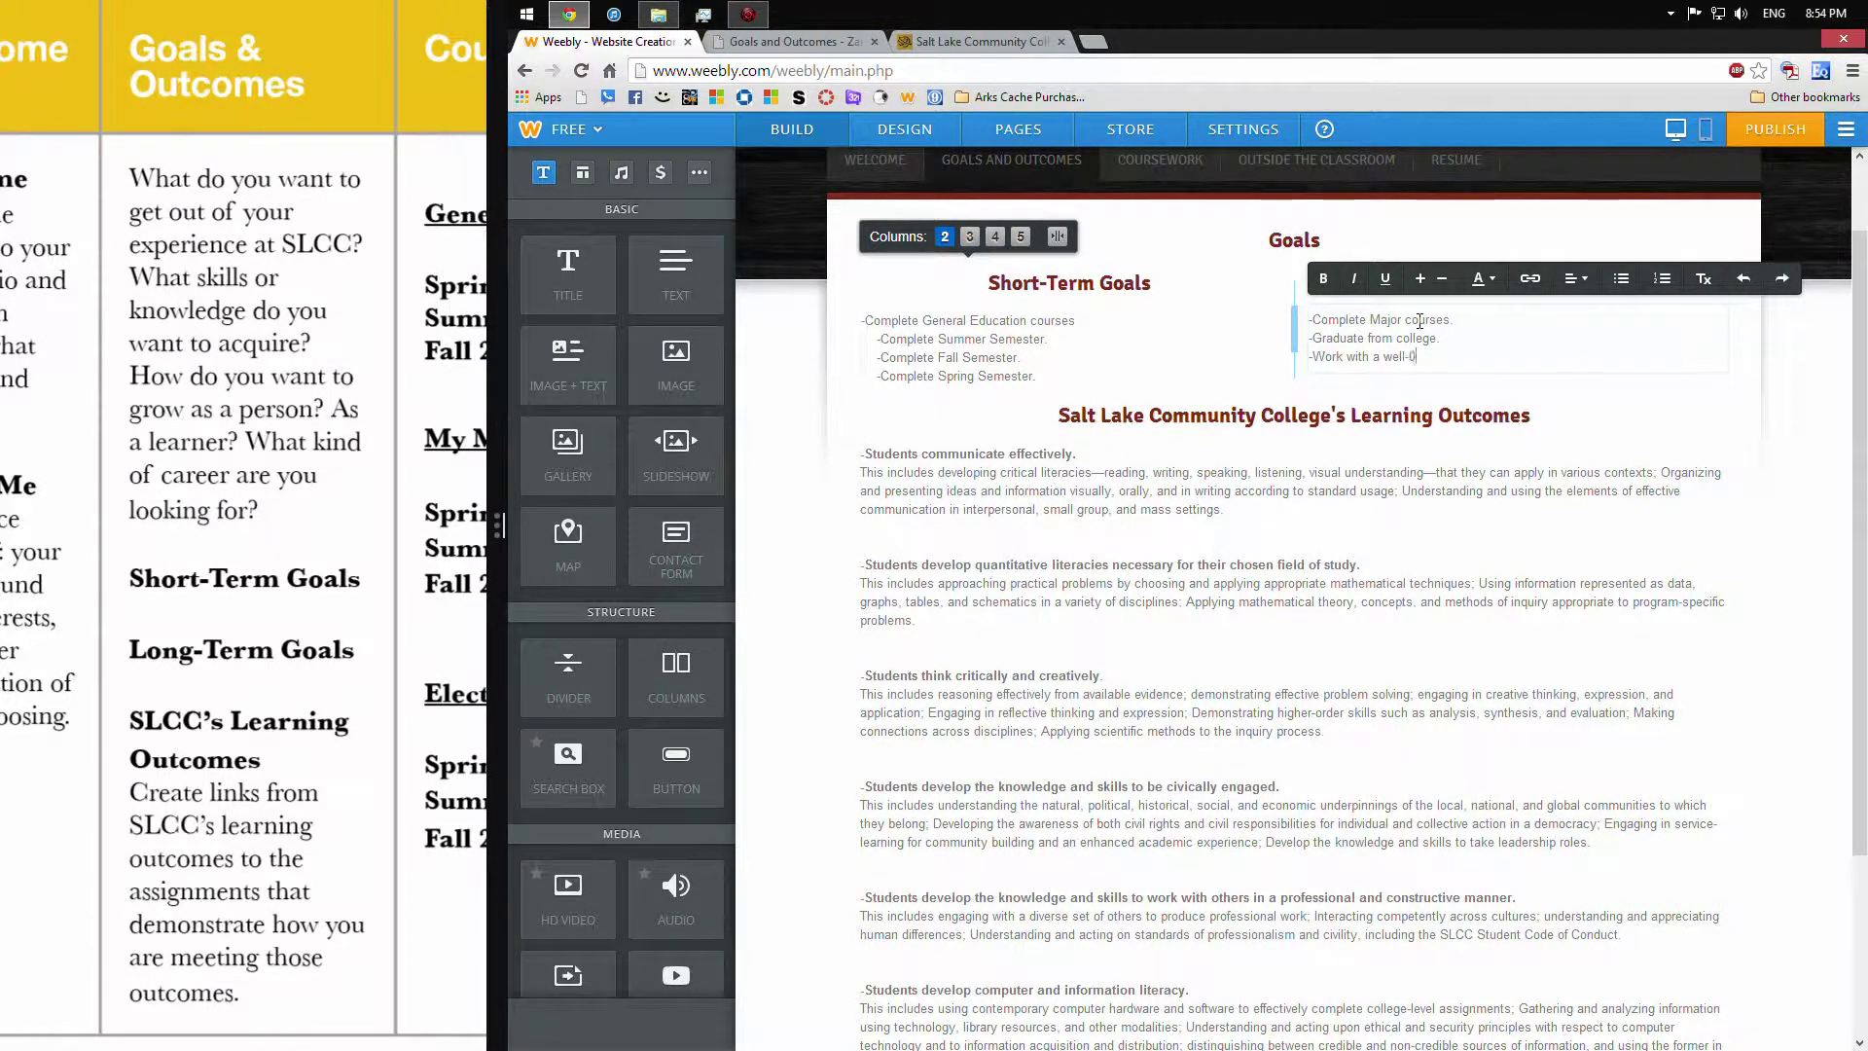
text(espected )
text(game design )
text(comp)
Add "-Release a game designed by me." as the last long-term goal and finish editing the text
text(re)
key(BackSpace)
text(Rela)
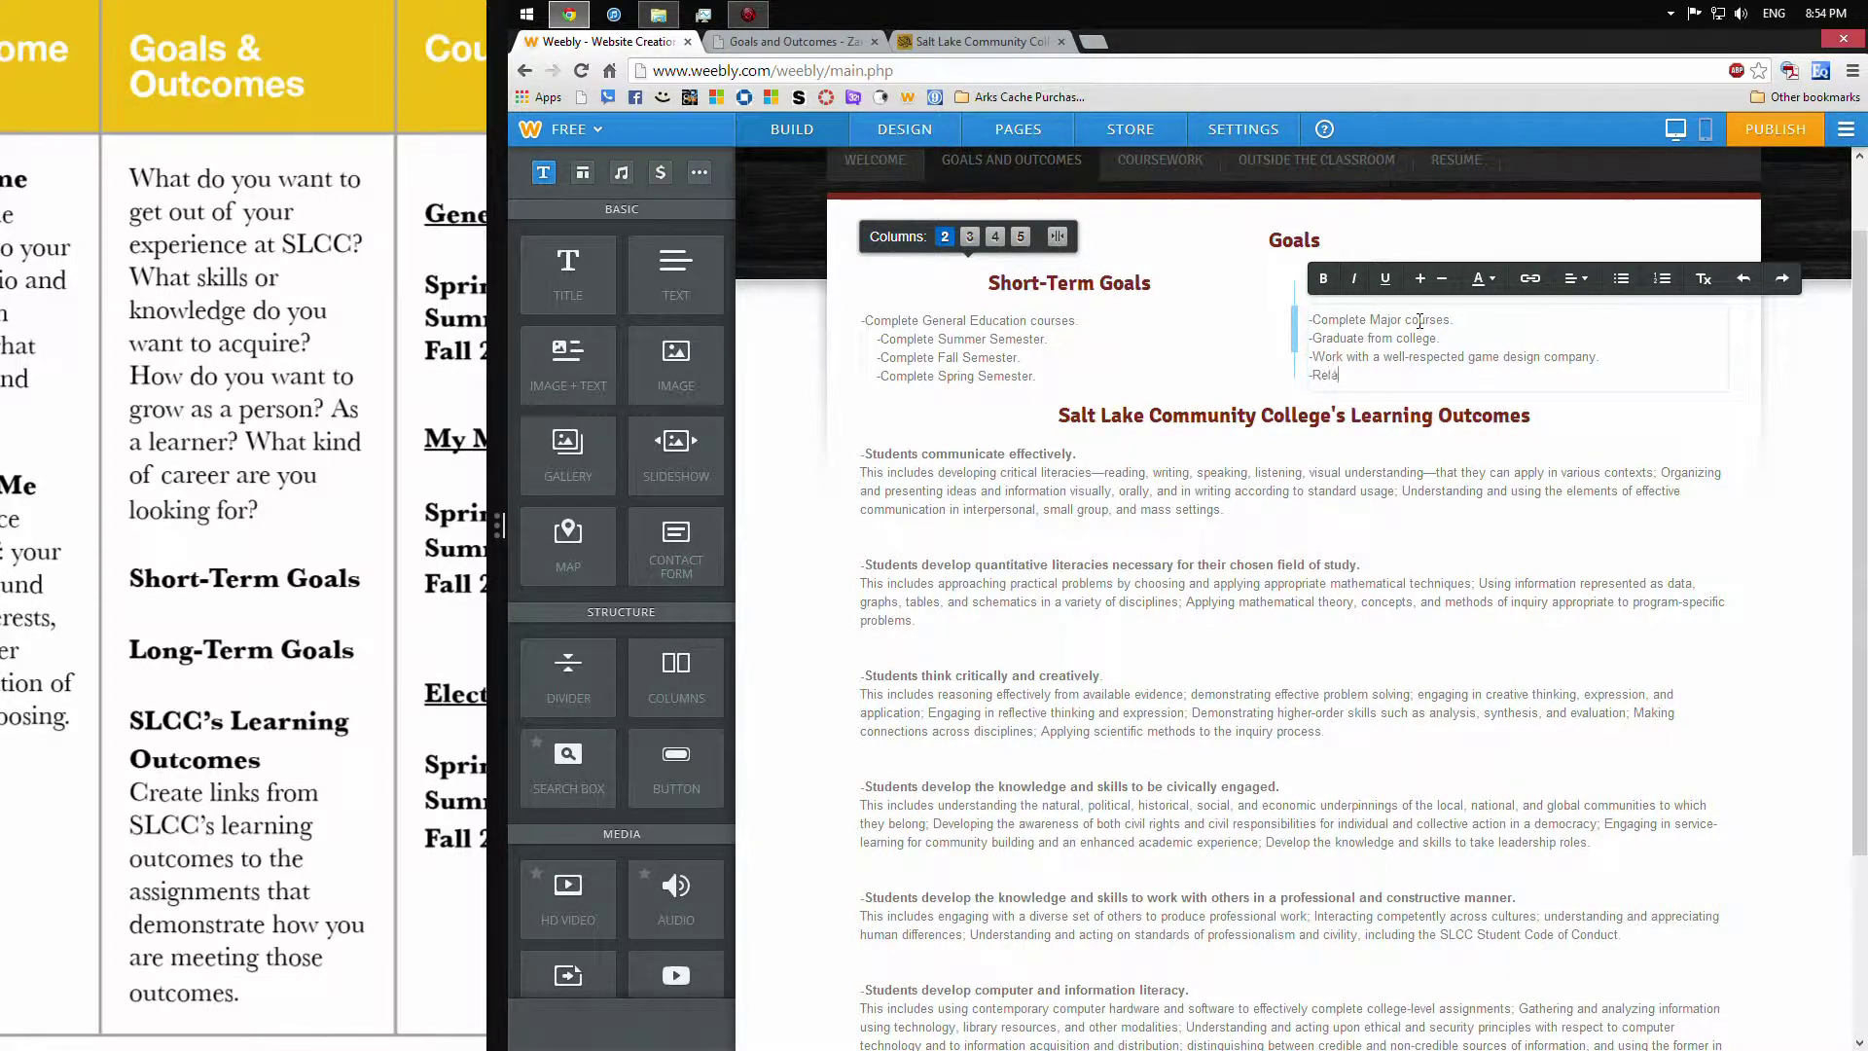
text(se a game des)
text(igned m)
text(y mys)
key(BackSpace)
key(BackSpace)
key(BackSpace)
key(BackSpace)
key(BackSpace)
text(y me.)
key(ctrl+Tab)
key(ctrl+shift+Tab)
click(1786, 449)
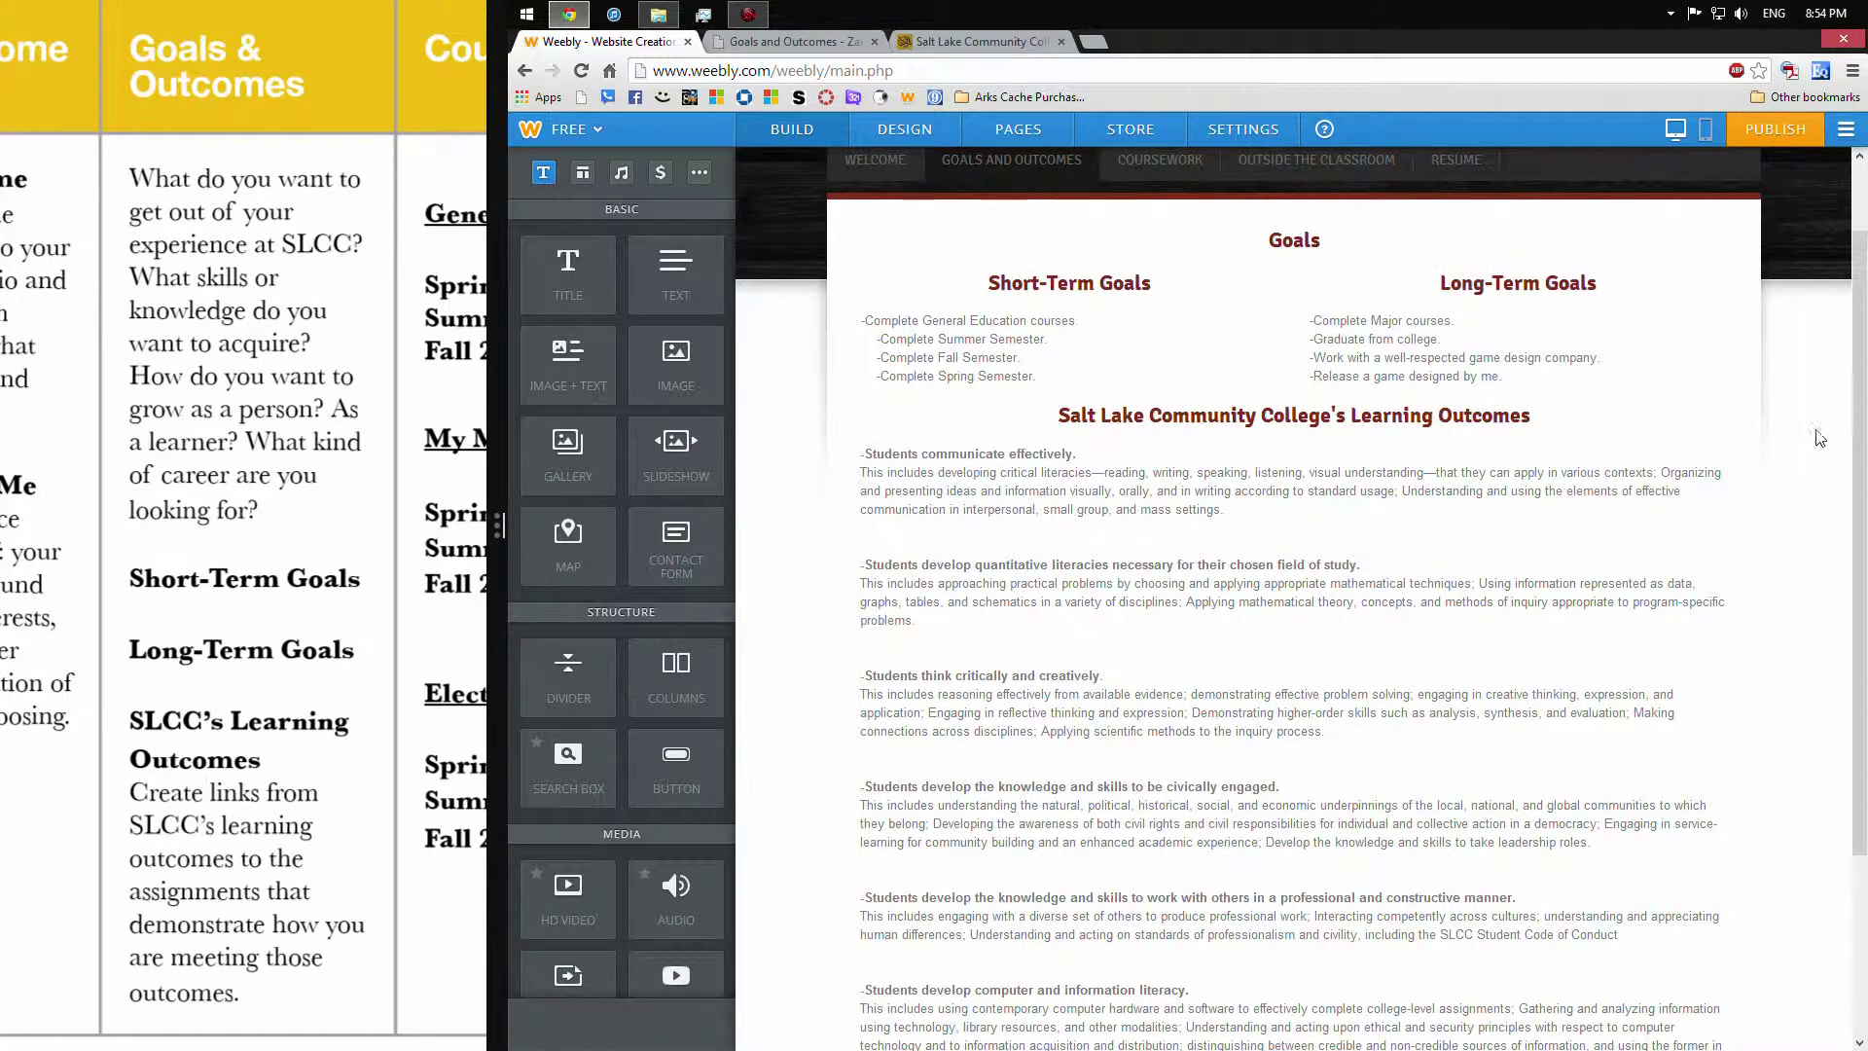
scroll(1769, 475, down, 4)
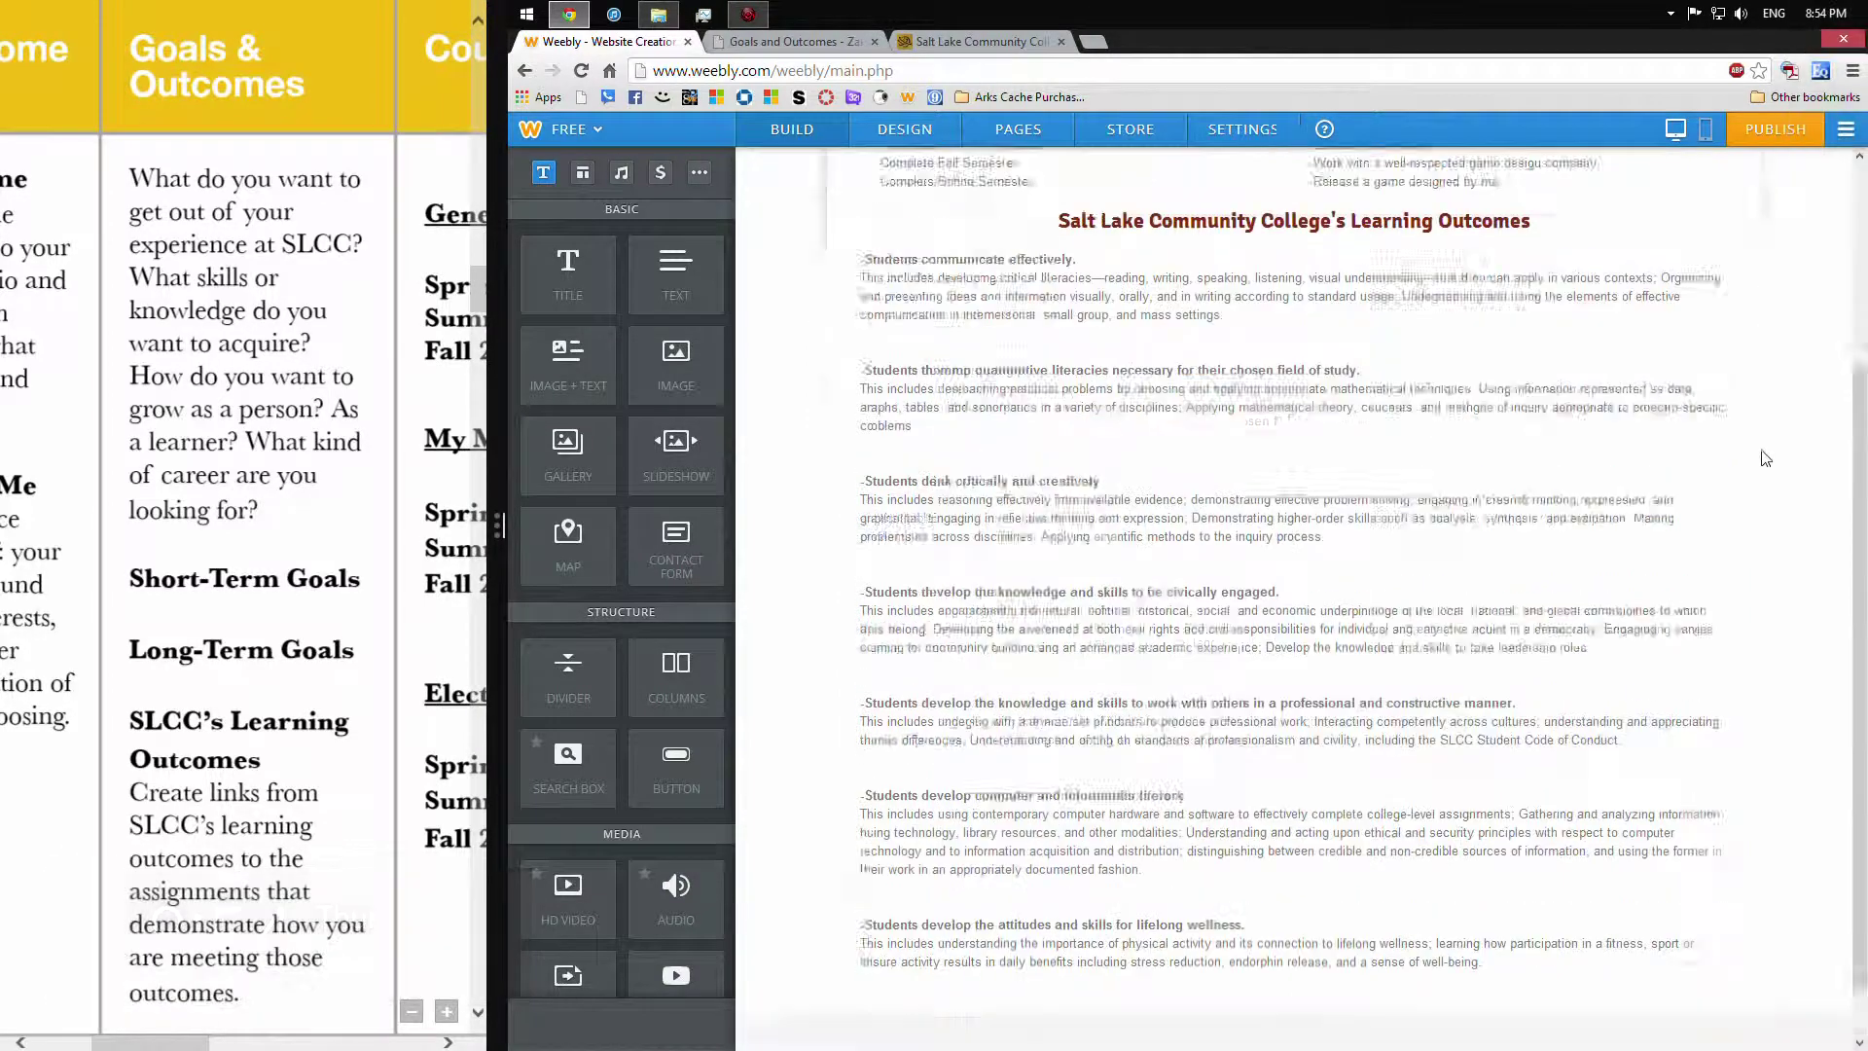
scroll(1769, 475, up, 5)
scroll(1769, 475, up, 1)
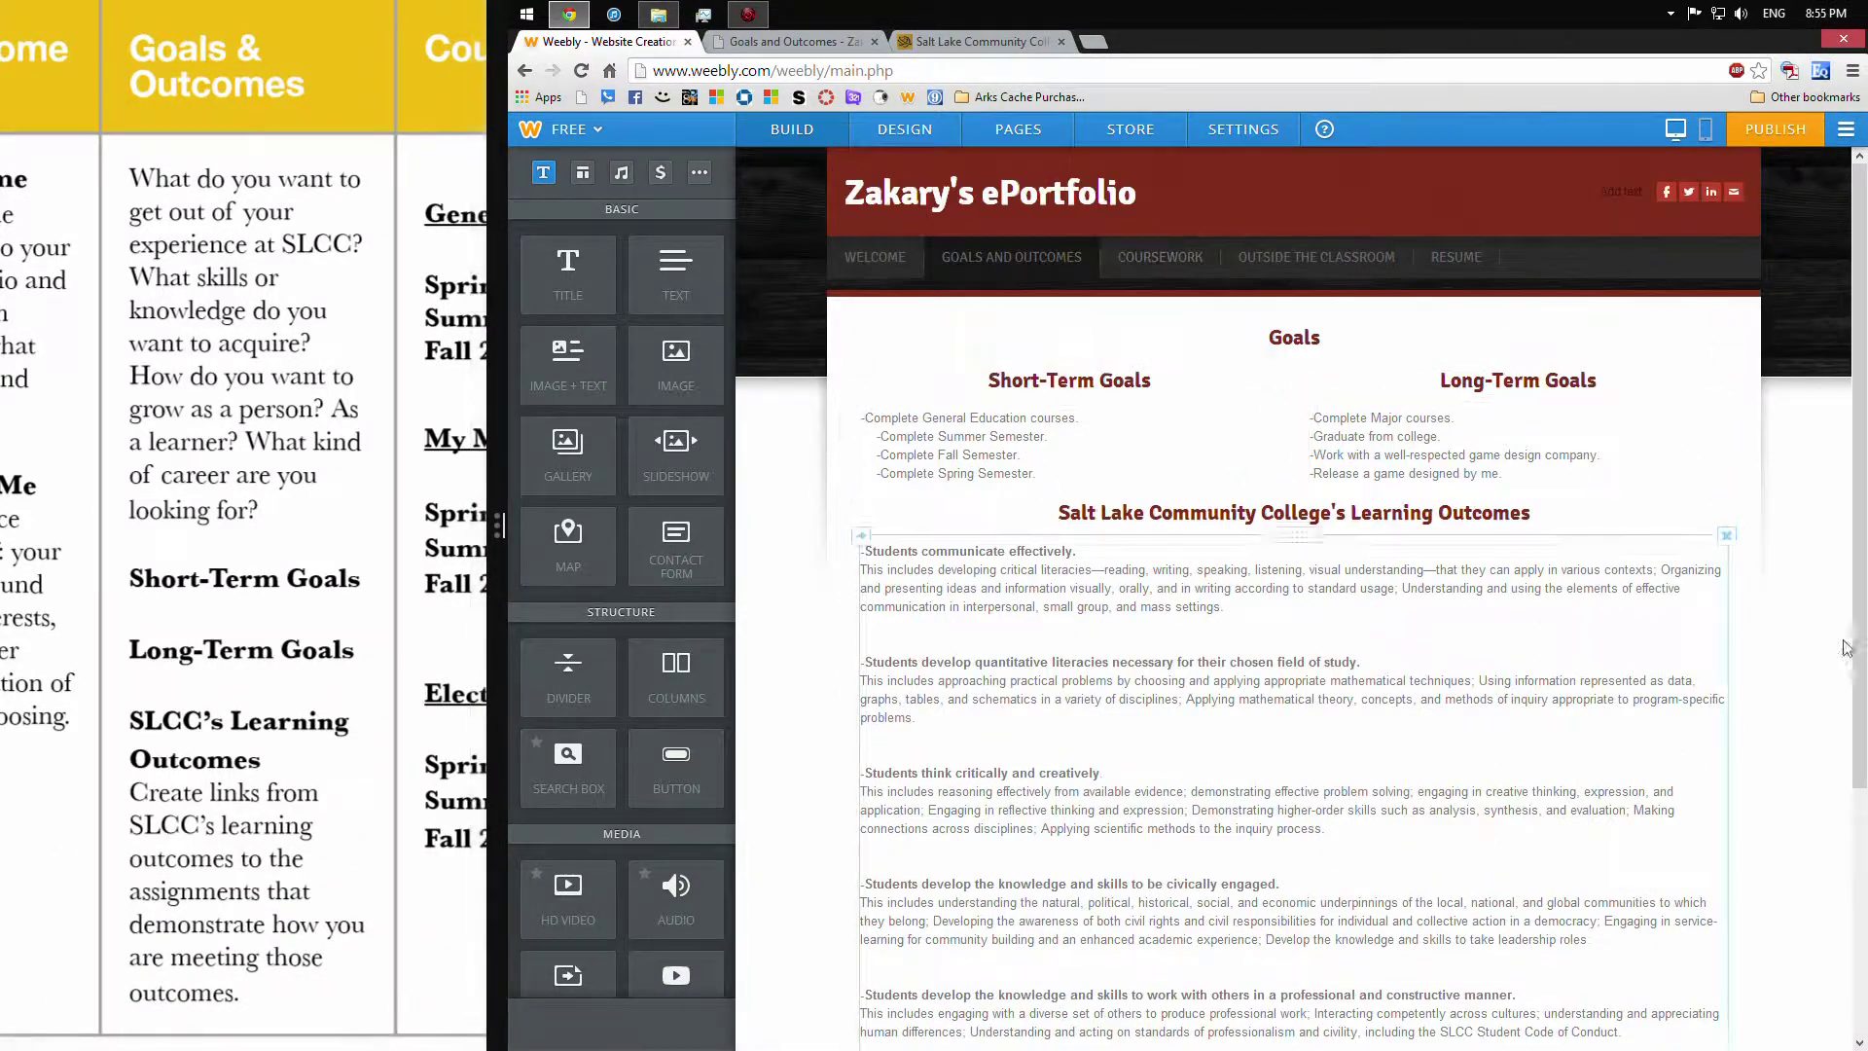